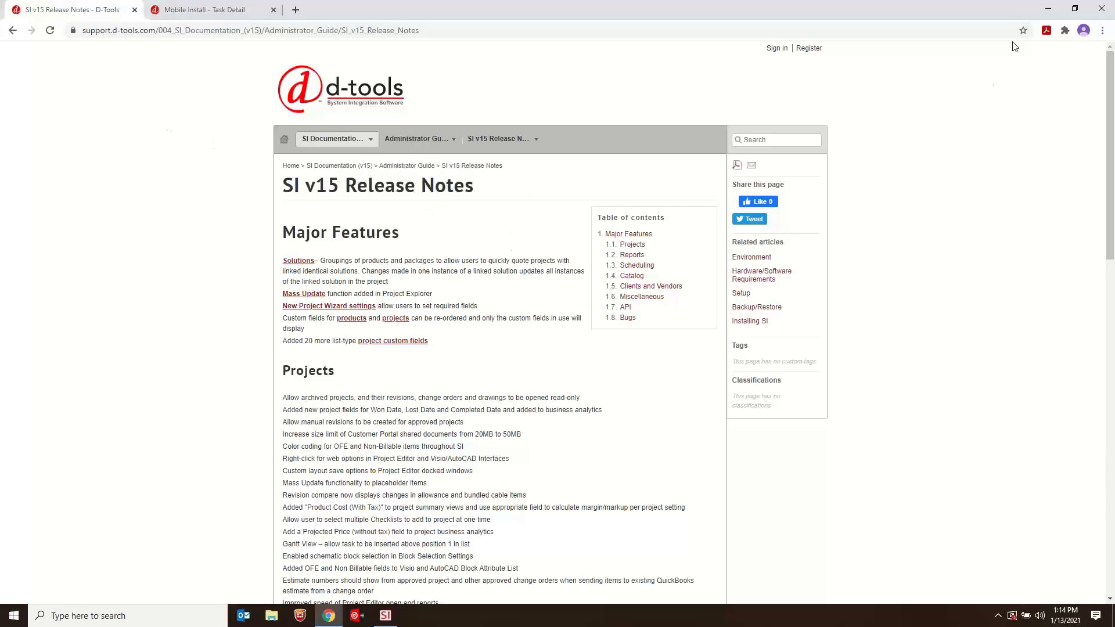
- Switch from the browser to D-Tools System Integrator and open the management view of all projects
left_click(1045, 10)
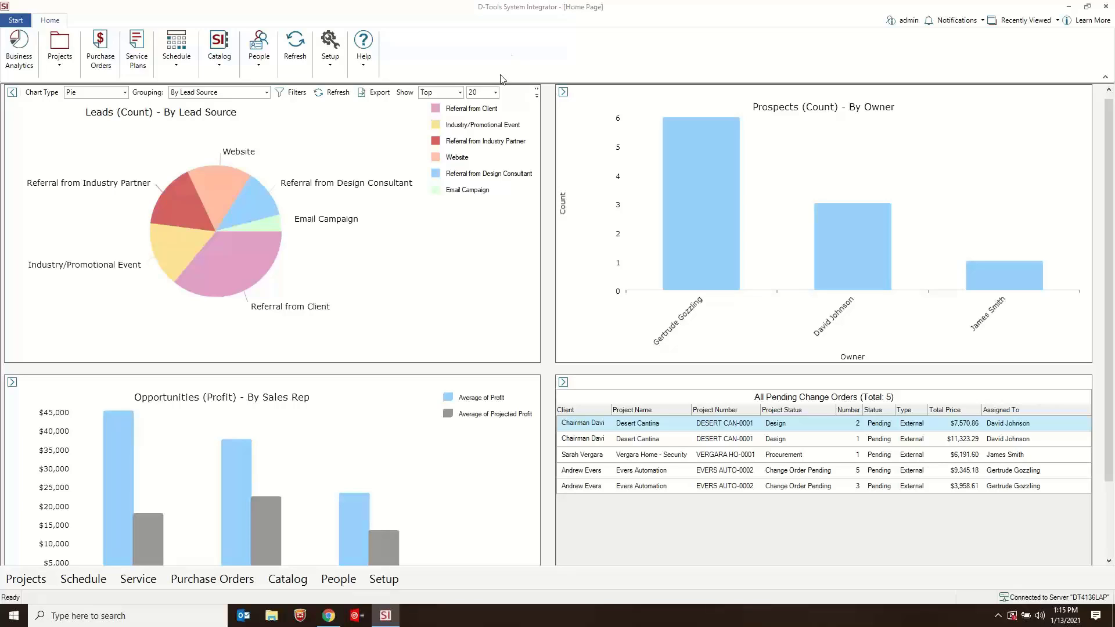
left_click(14, 21)
mouse_move(56, 100)
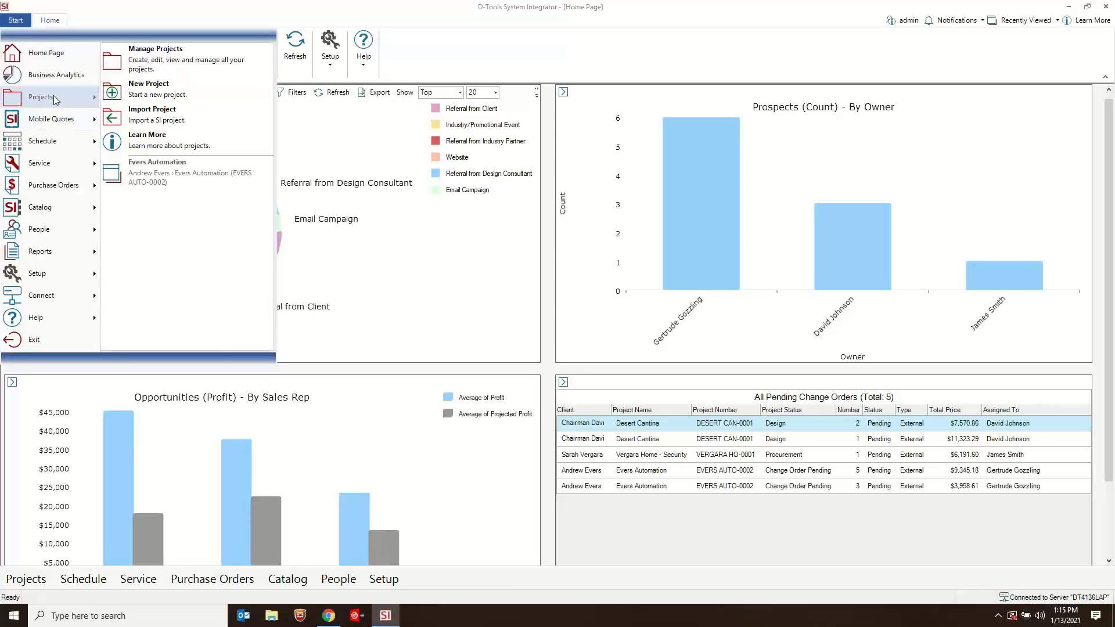
left_click(184, 58)
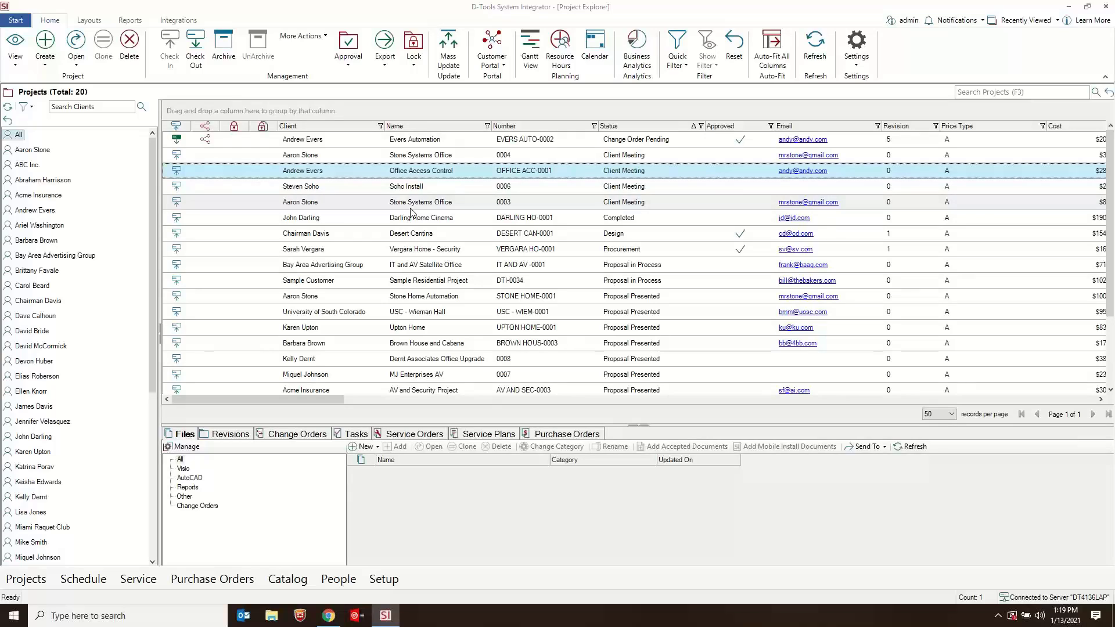
- Select six consecutive projects starting with Office Access Control and open them for a mass update
left_click(400, 250, "shift")
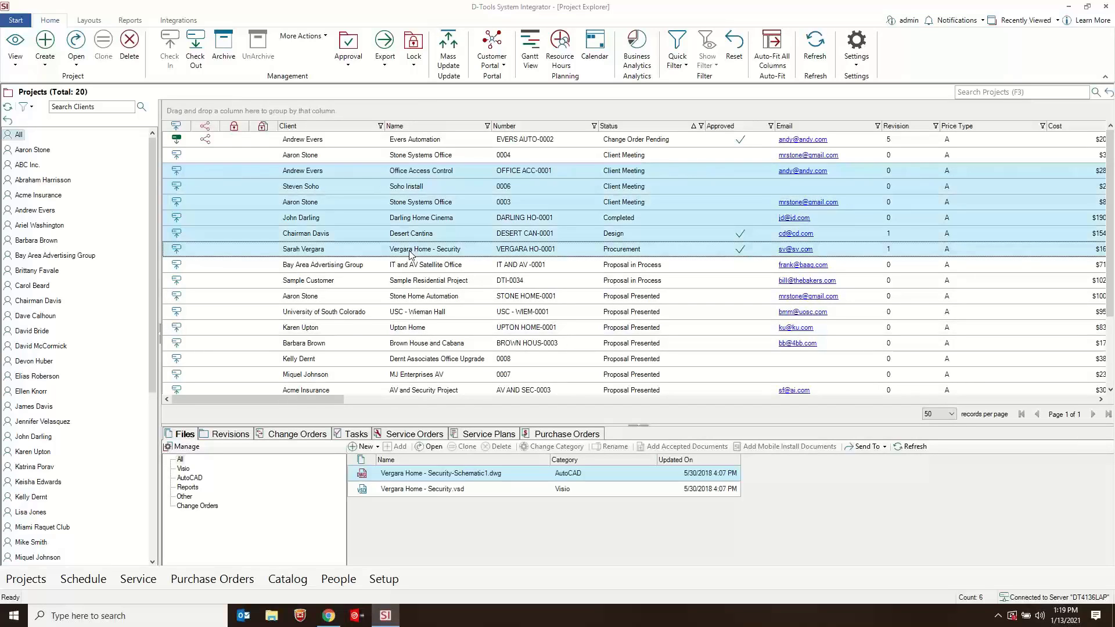
left_click(441, 45)
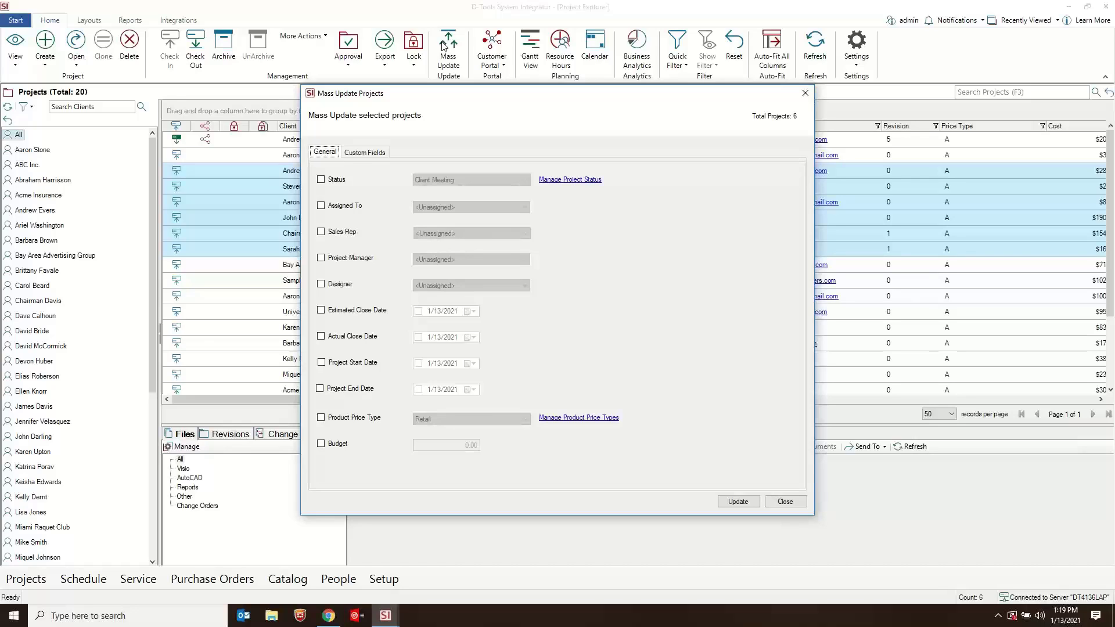
- Include Status in the mass update and set it to Proposal Presented
left_click(333, 182)
left_click(527, 180)
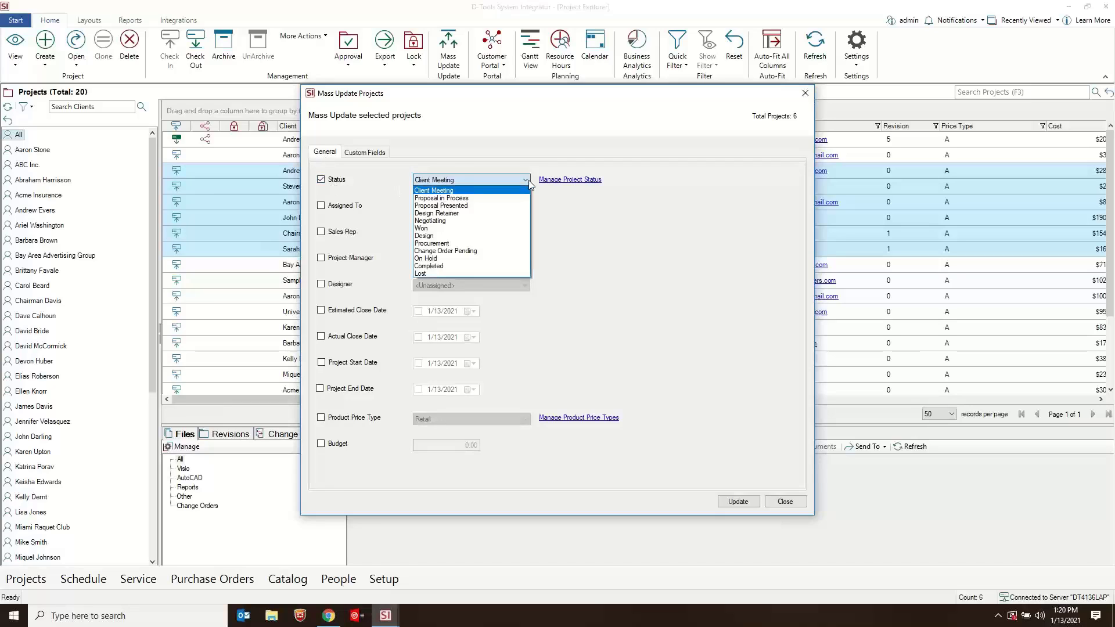
left_click(471, 206)
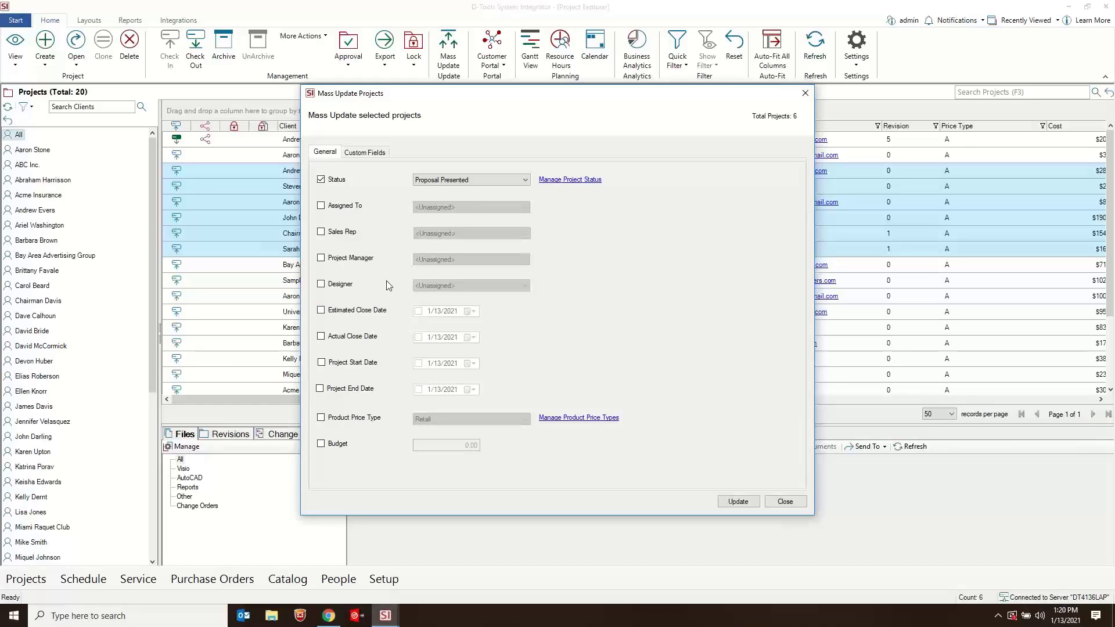
- Look at the Job Type choices among the mass update's custom fields, leaving Job Type excluded from the update
left_click(365, 153)
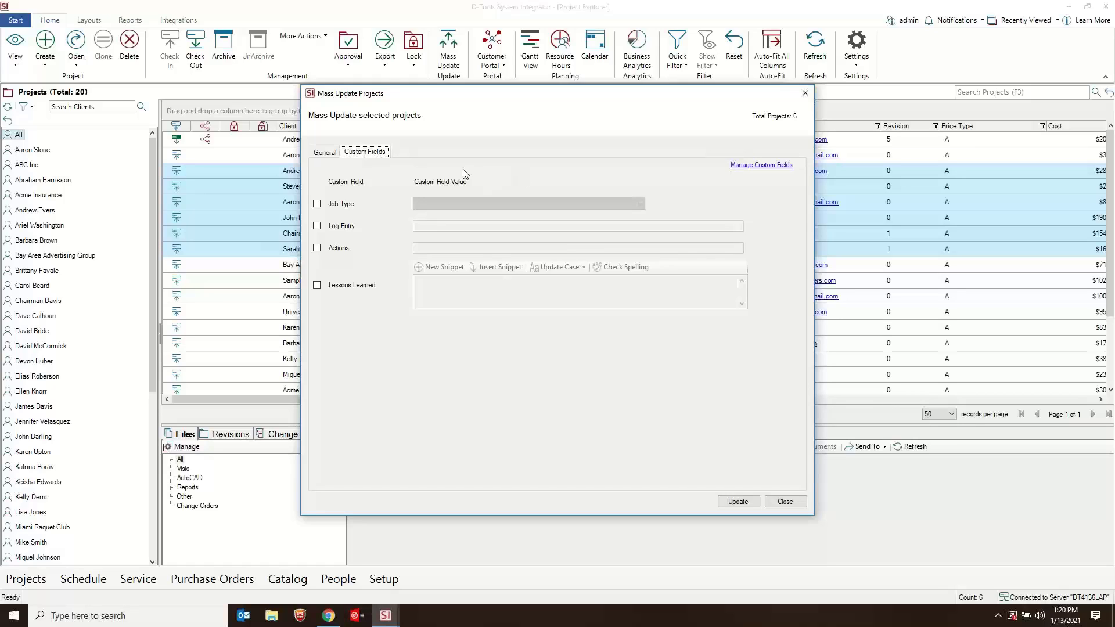
left_click(339, 204)
left_click(639, 204)
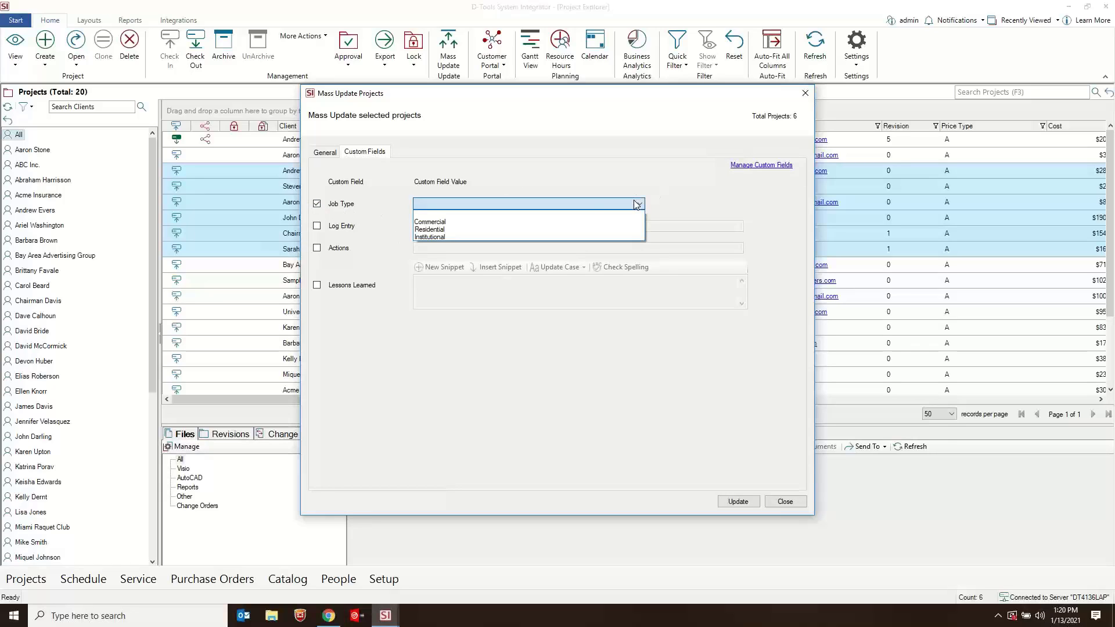
left_click(342, 213)
left_click(342, 209)
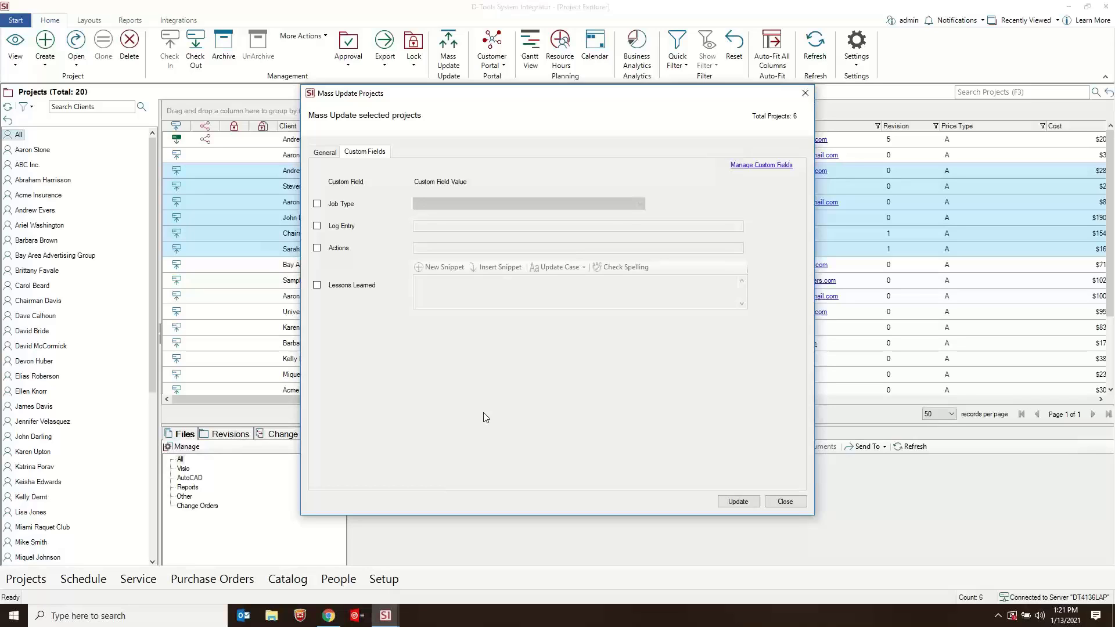
- Add a date-type project custom field named Last Contacted
left_click(753, 166)
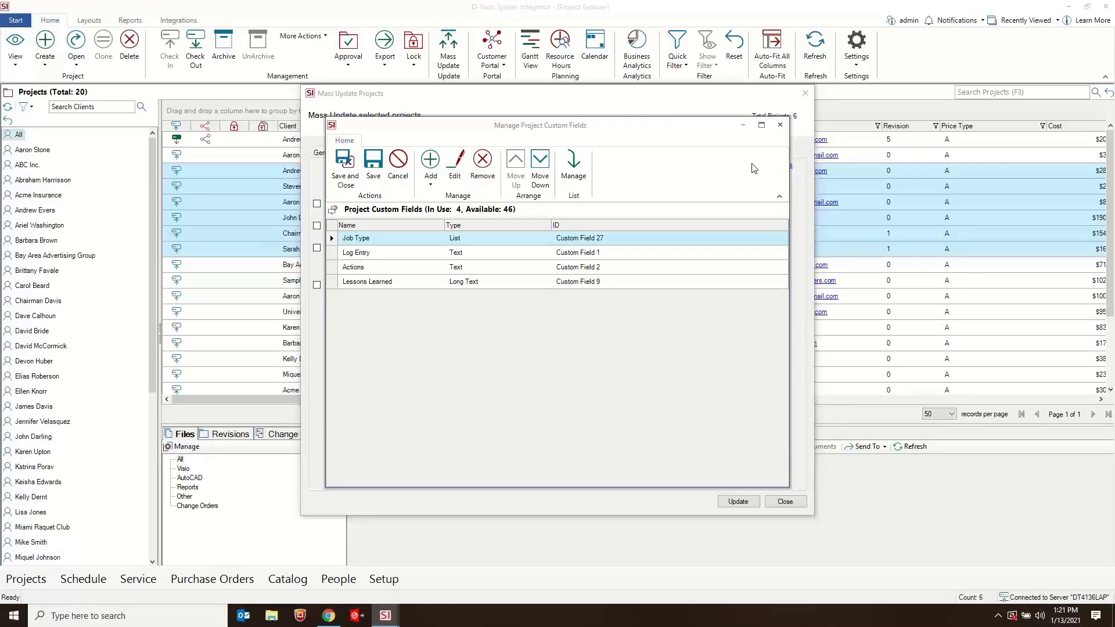
left_click(431, 185)
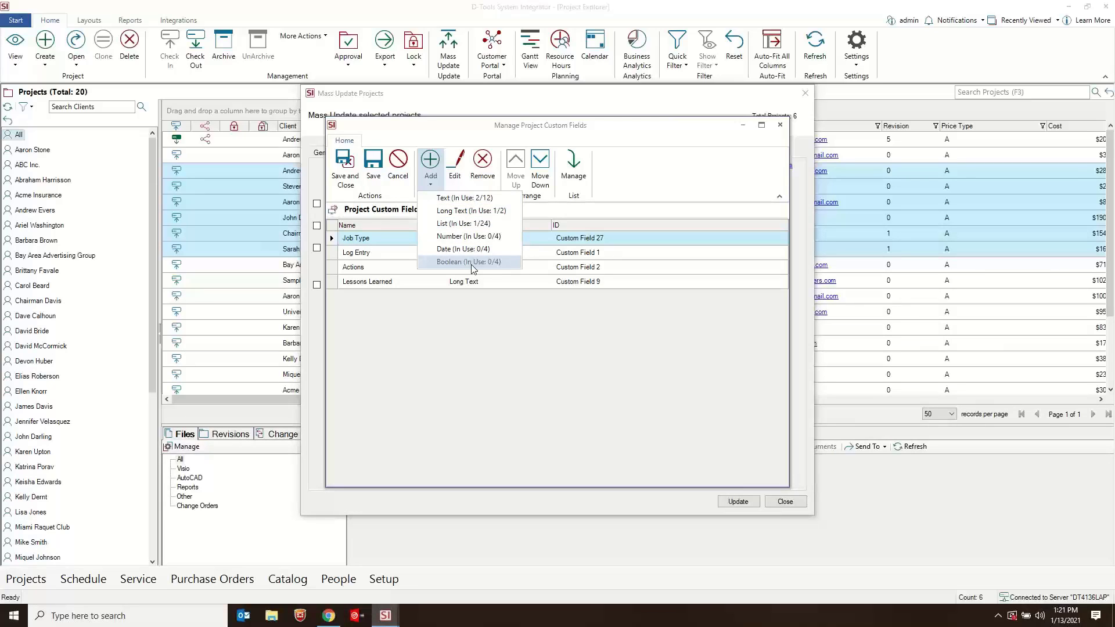
left_click(461, 250)
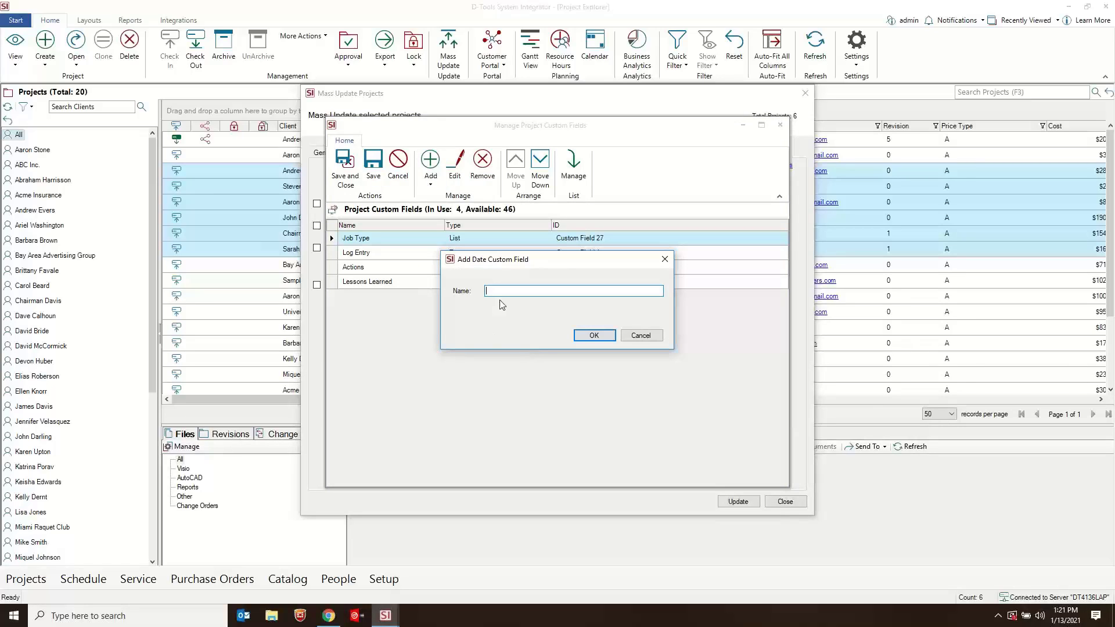
type("Last Contacted")
left_click(593, 336)
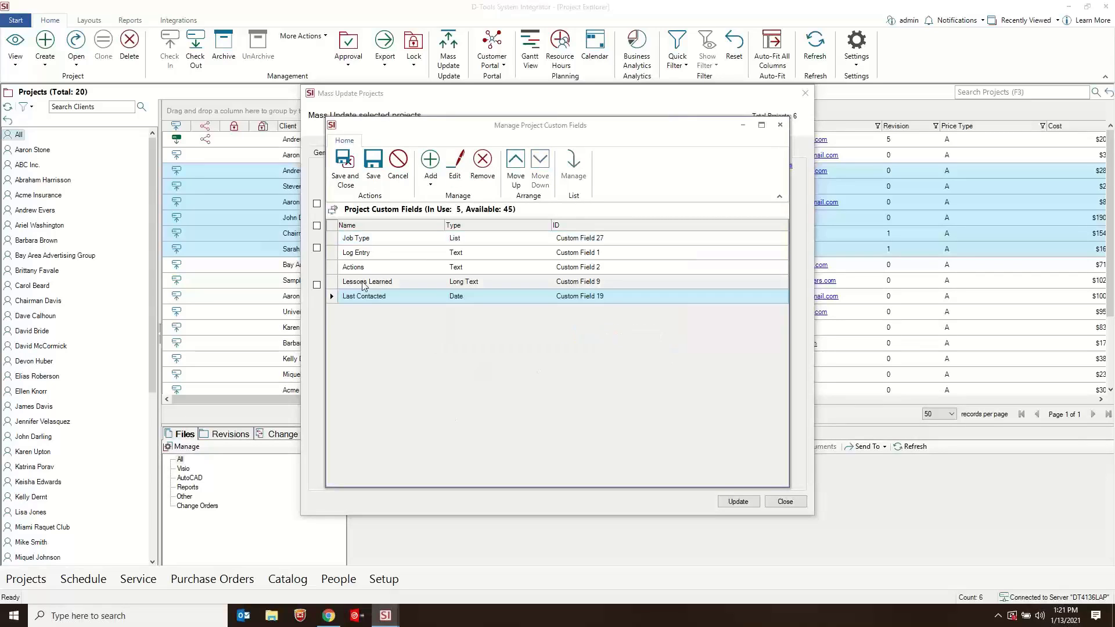
- Move the Last Contacted custom field directly below Job Type and save the custom field list
left_click(518, 175)
left_click(519, 175)
left_click(519, 175)
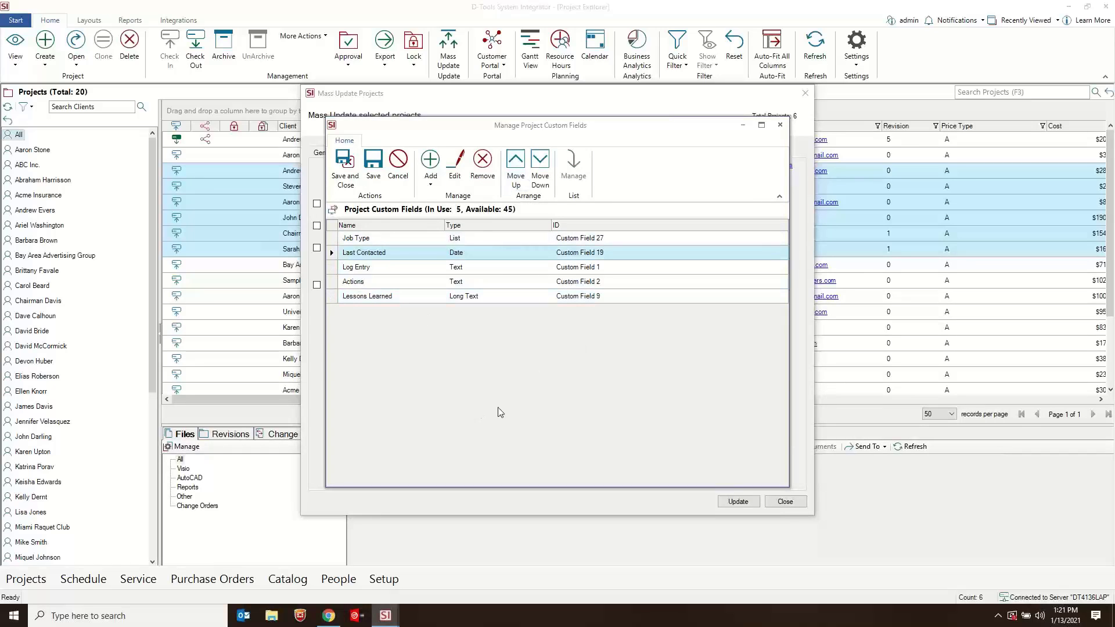
left_click(346, 174)
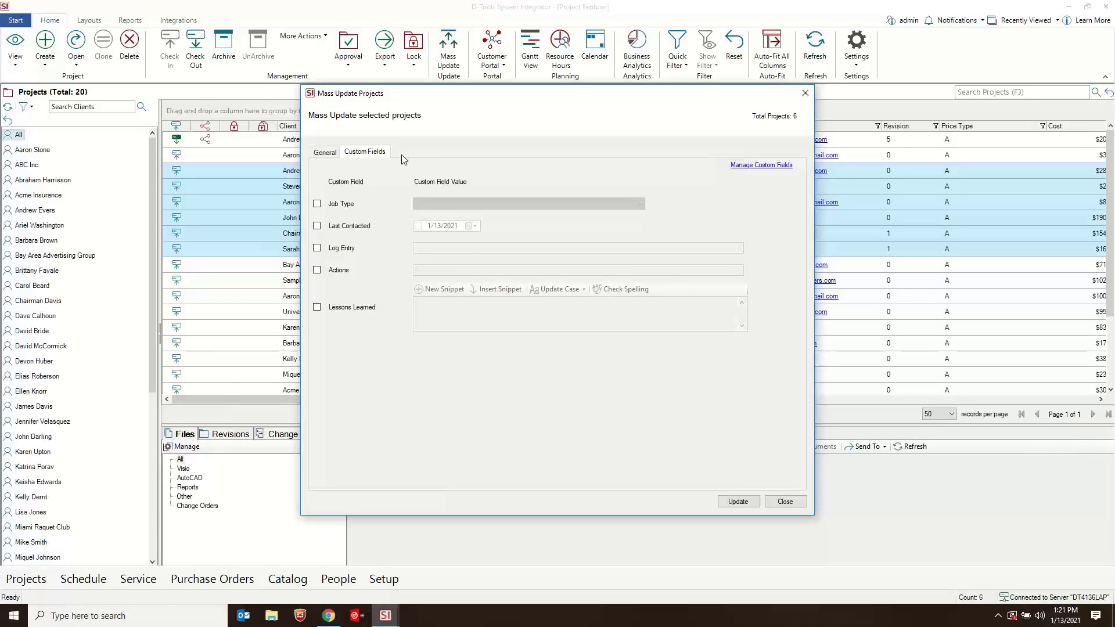
- Review the list values of the Job Type custom field, and close the mass update without applying it
left_click(749, 166)
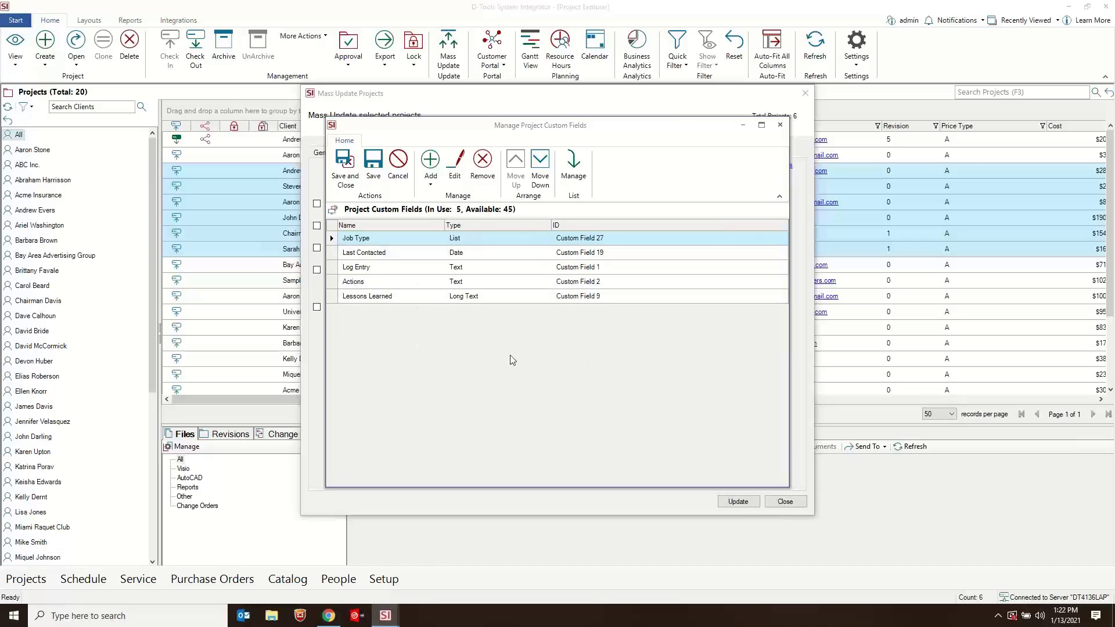
left_click(442, 253)
left_click(390, 281)
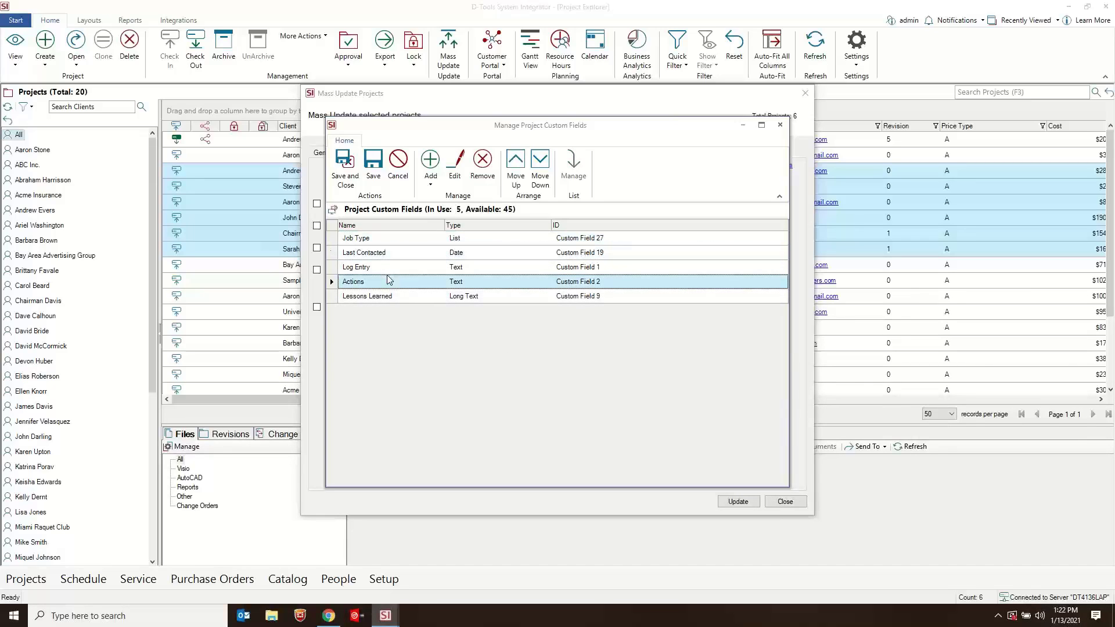
left_click(398, 240)
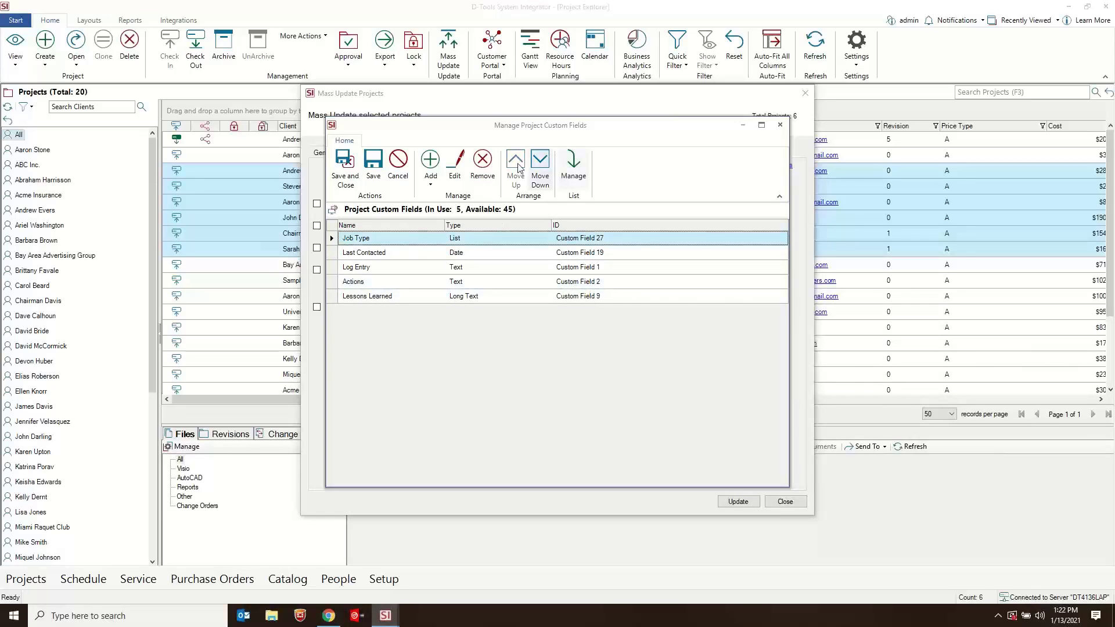
left_click(574, 170)
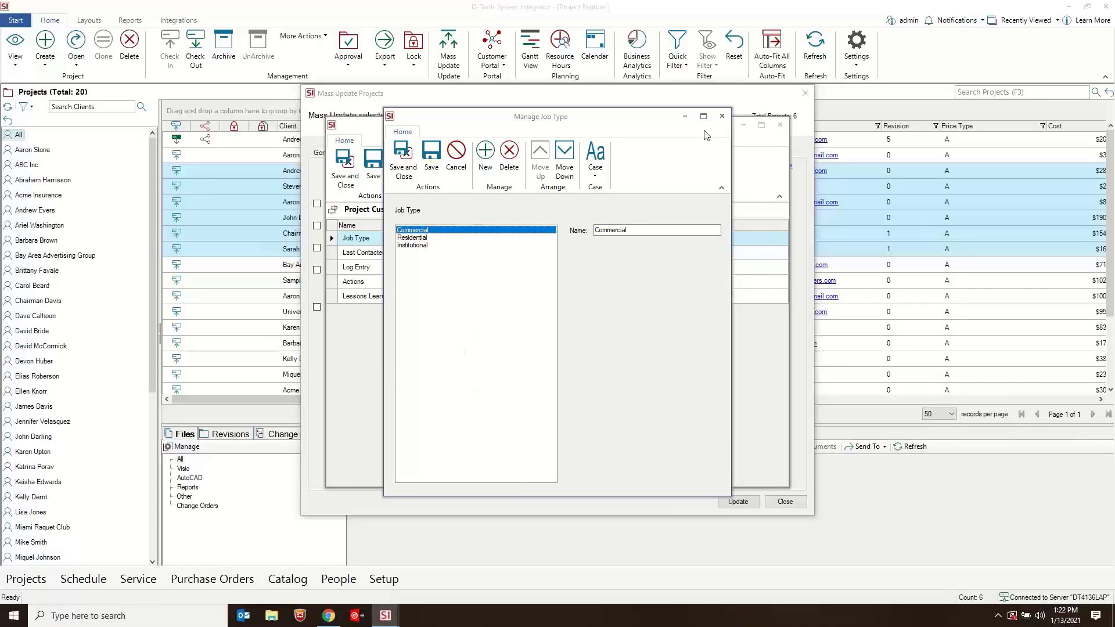
left_click(721, 116)
left_click(780, 124)
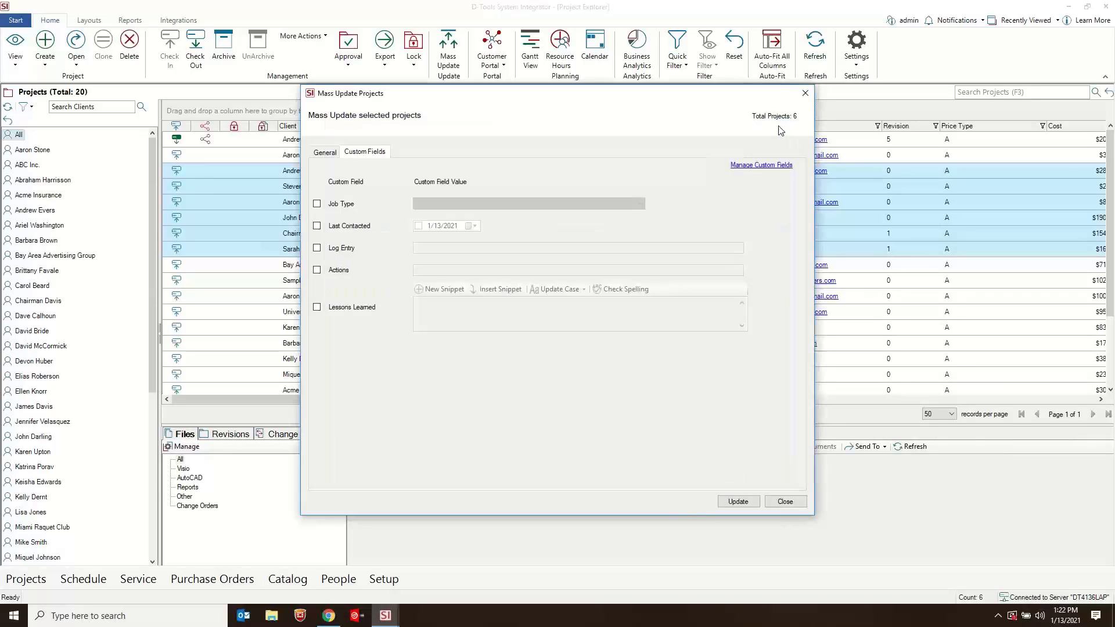
left_click(322, 153)
left_click(804, 93)
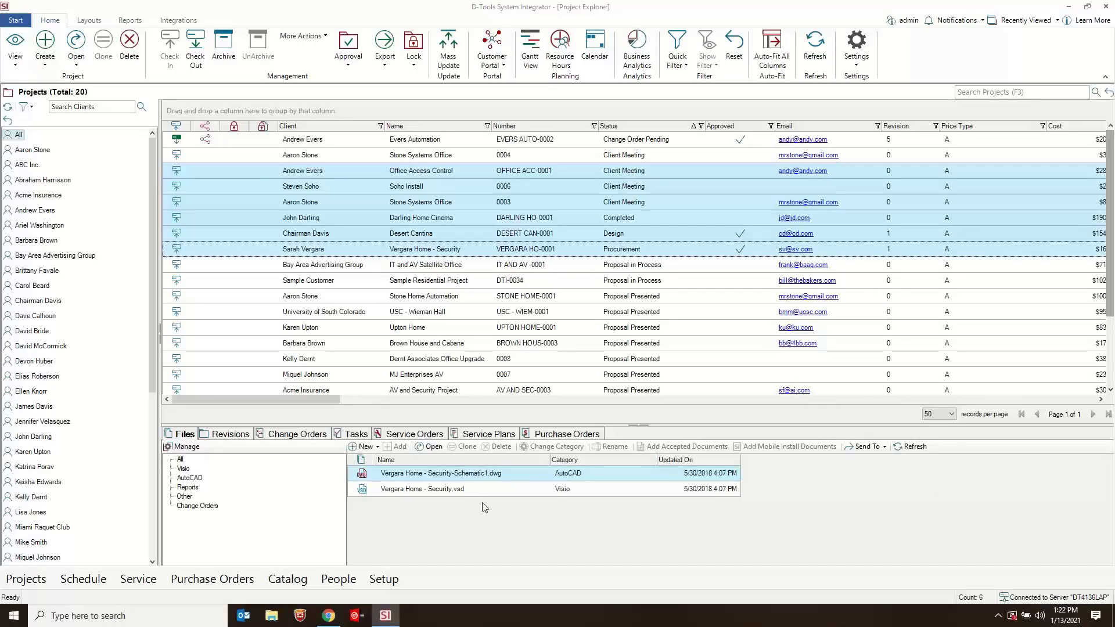
- Make Sales Rep and Estimated Close Date required fields for new projects
left_click(460, 173)
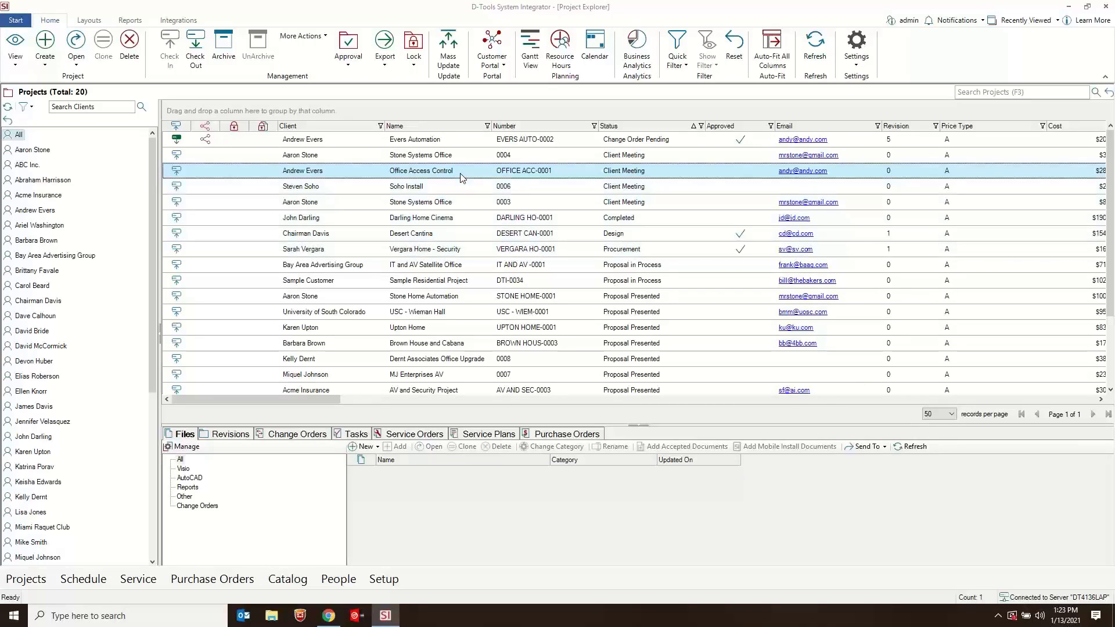
left_click(857, 62)
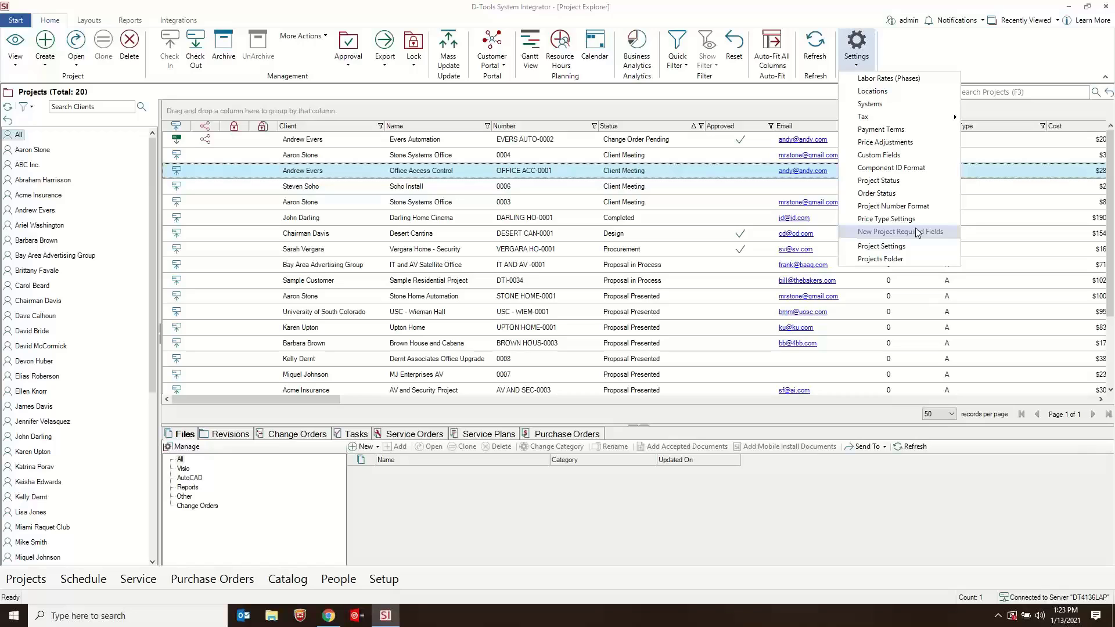
left_click(885, 233)
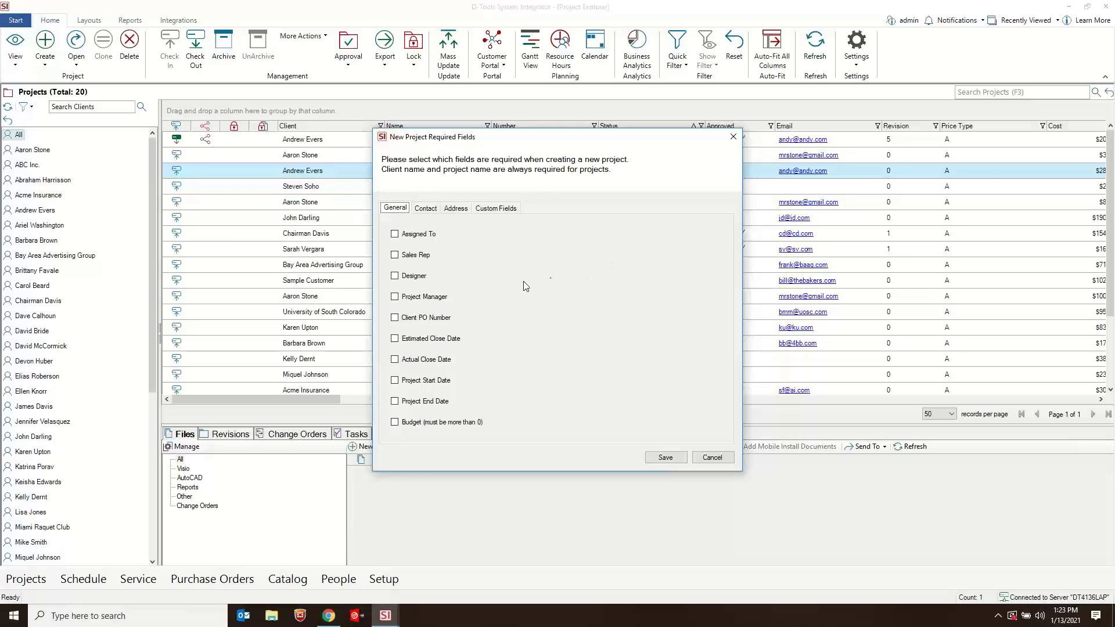
left_click(413, 258)
left_click(417, 343)
- Check the contact and address requirements, make the Job Type custom field required, and save the required-field settings
left_click(426, 209)
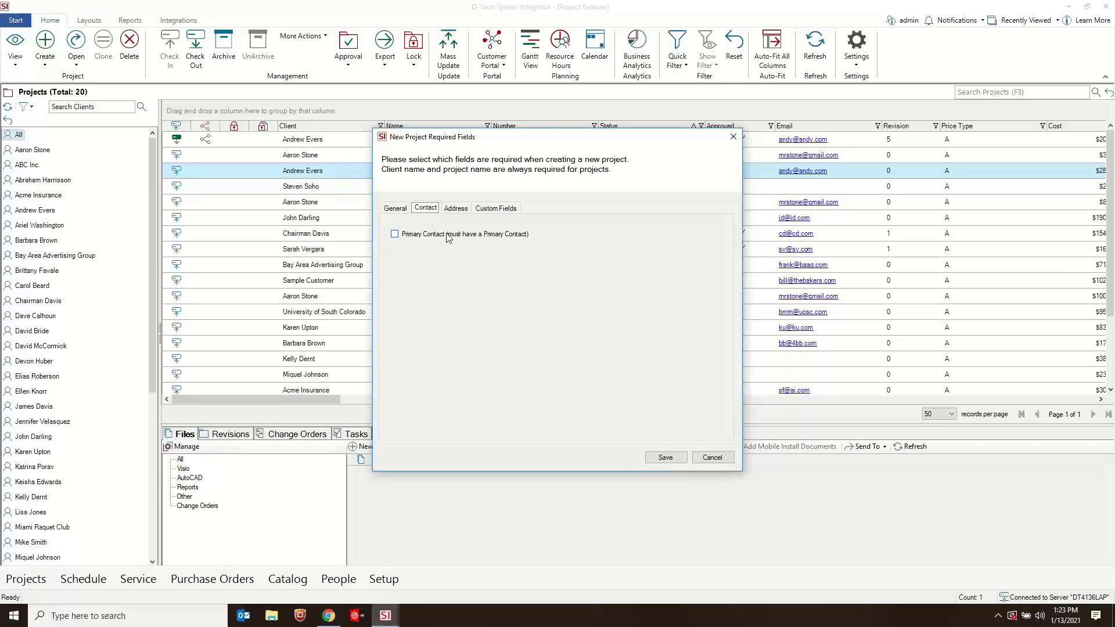
left_click(457, 209)
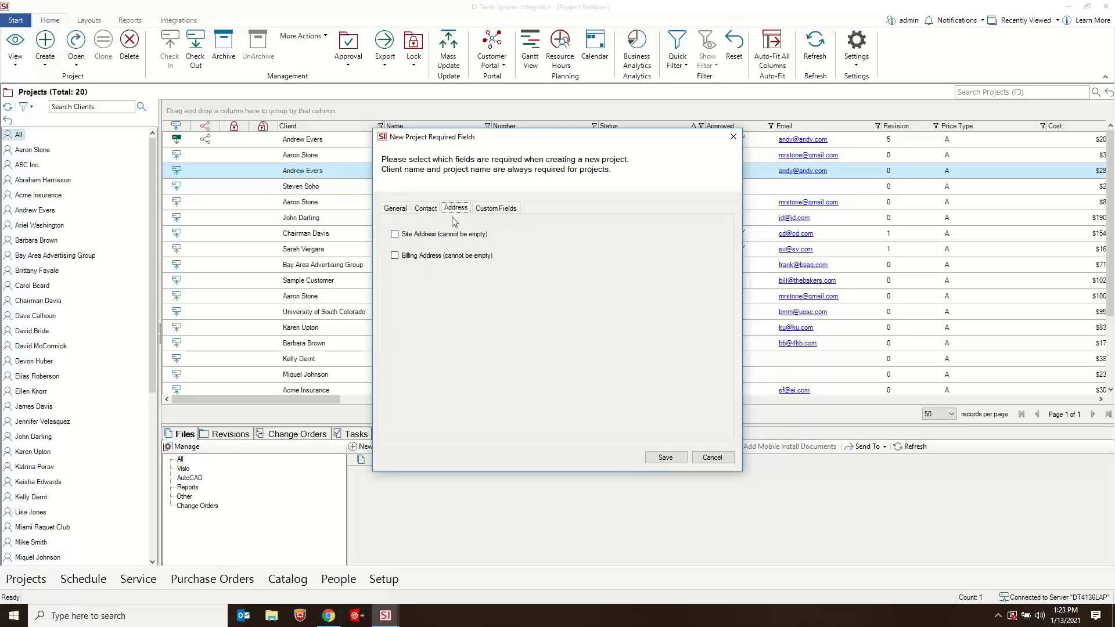
left_click(499, 209)
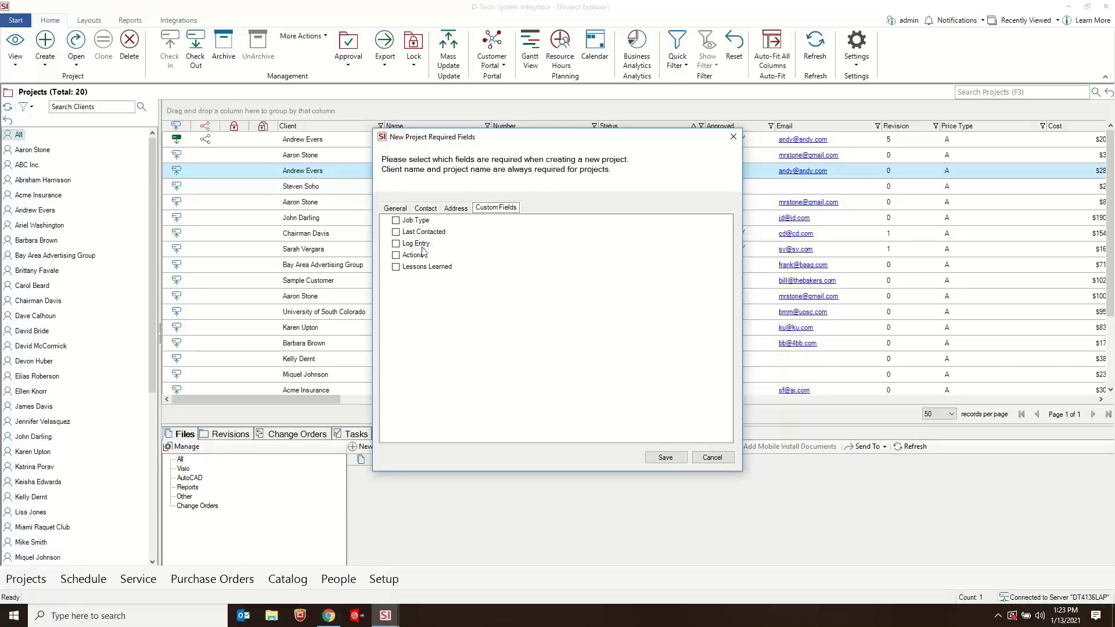
left_click(396, 221)
left_click(397, 209)
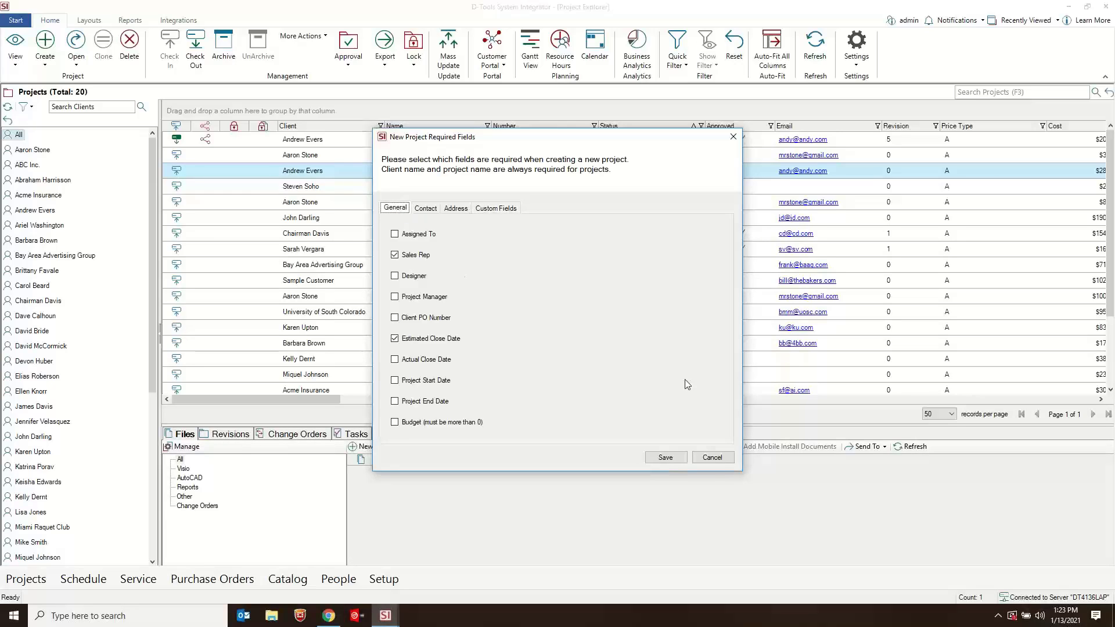
left_click(665, 458)
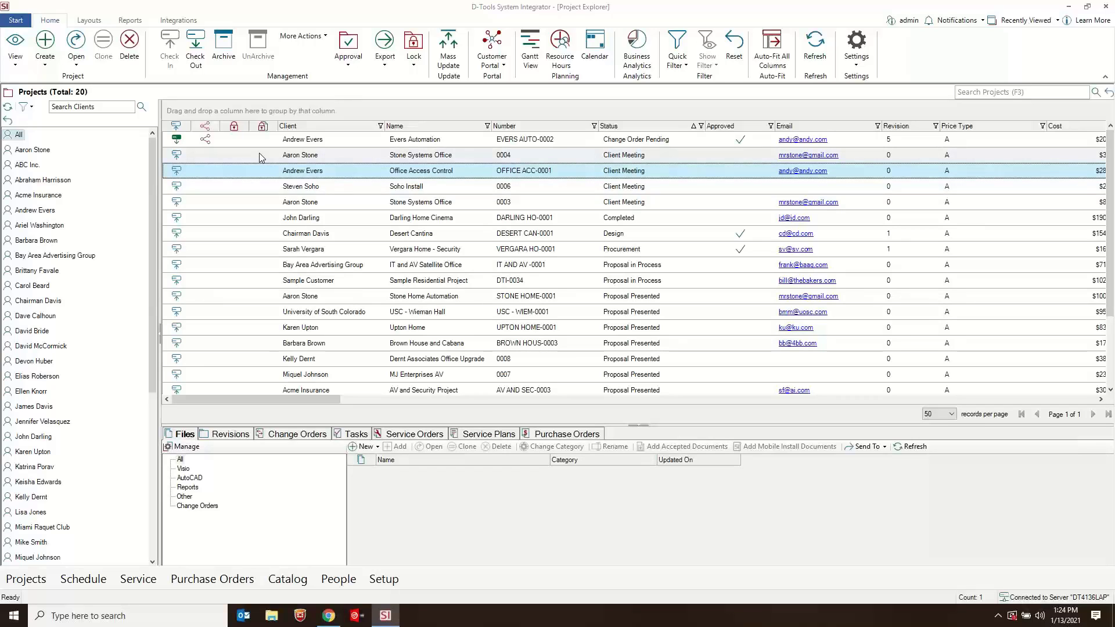
- Start a new project for an existing client, name it with the client's surname plus "Building", and try to continue in the wizard
left_click(45, 64)
left_click(73, 82)
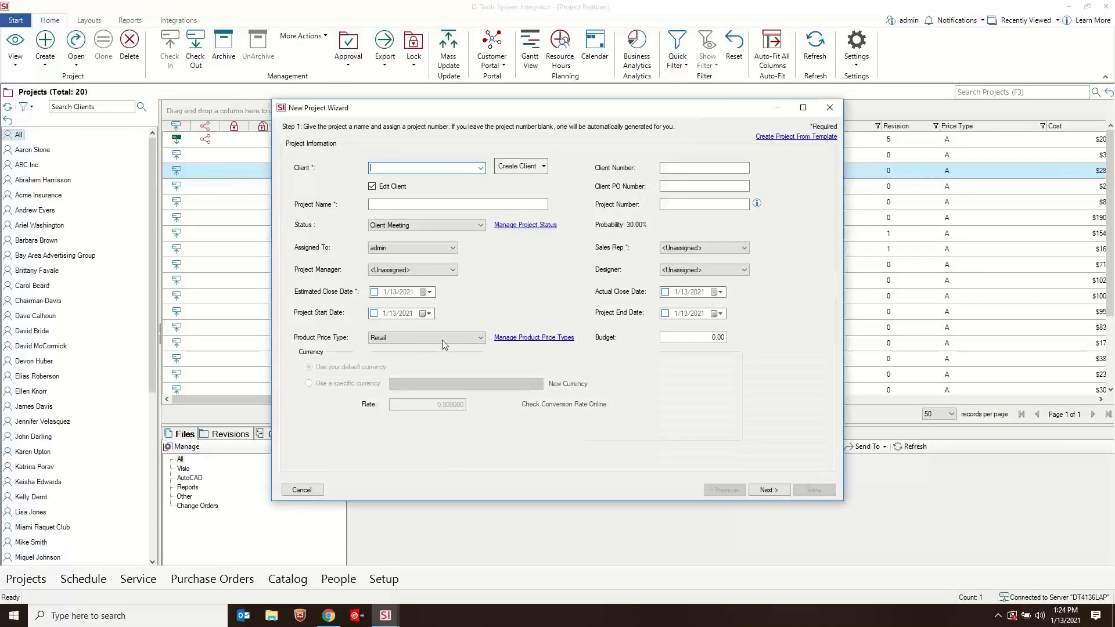
left_click(480, 169)
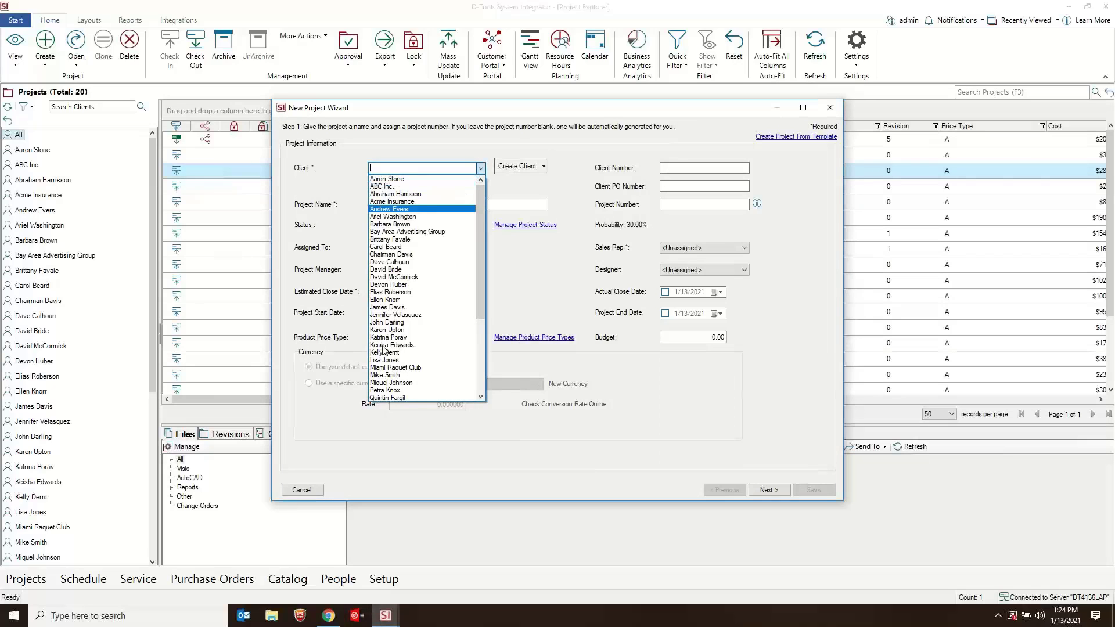
left_click(408, 301)
left_click(396, 205)
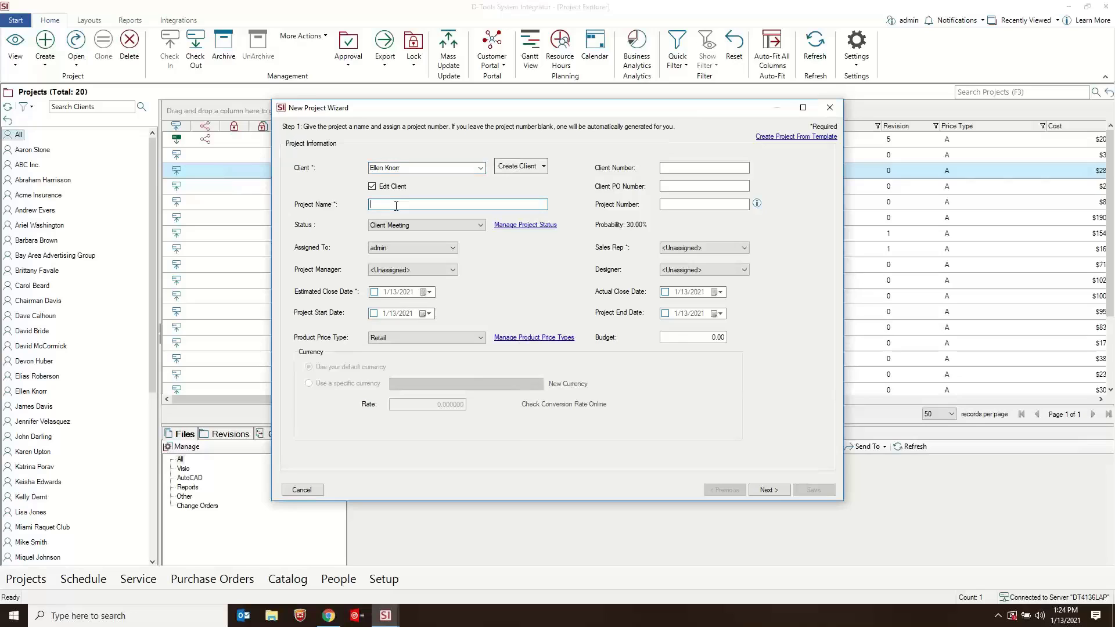
type("Knorr Building")
left_click(762, 491)
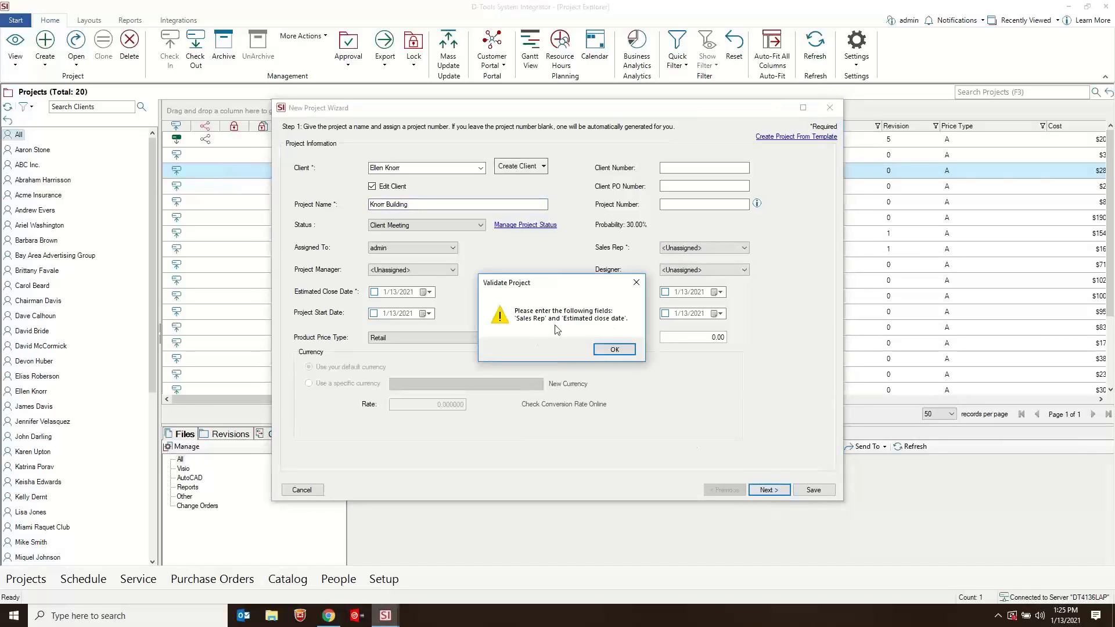
- Assign a sales rep, set the Estimated Close Date to 1/20/2021, and continue to the project's contact information
left_click(626, 347)
left_click(700, 249)
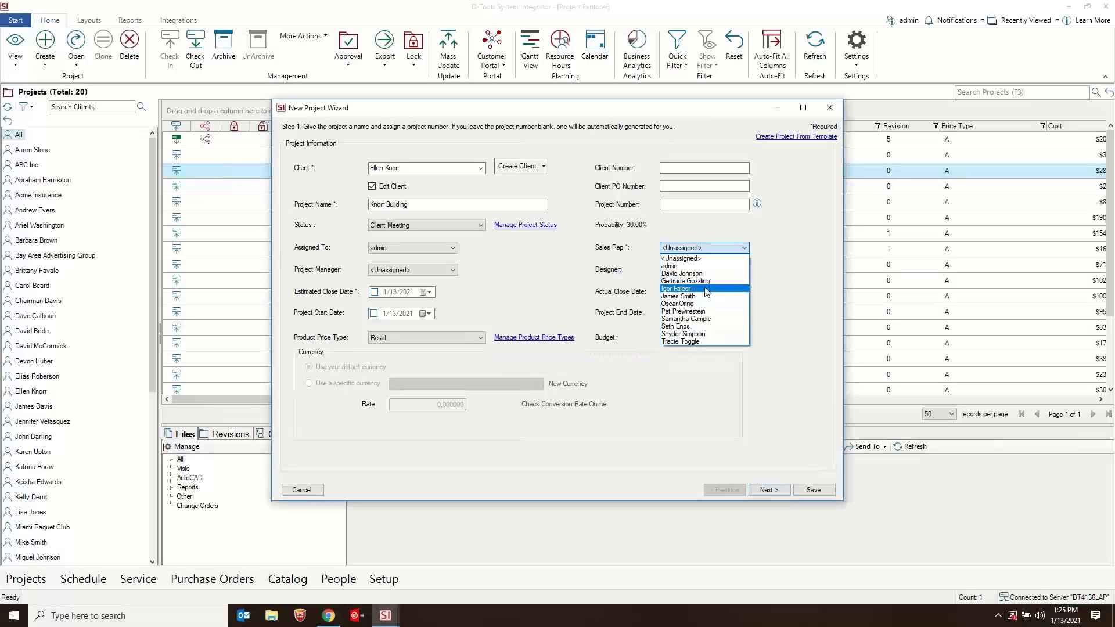
left_click(705, 283)
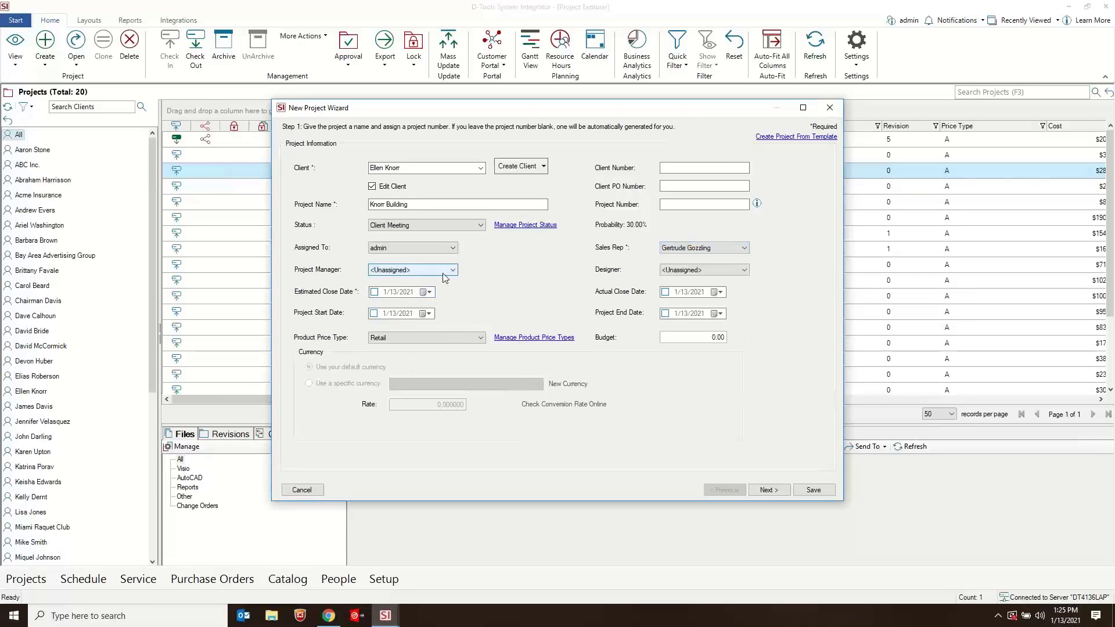
left_click(425, 292)
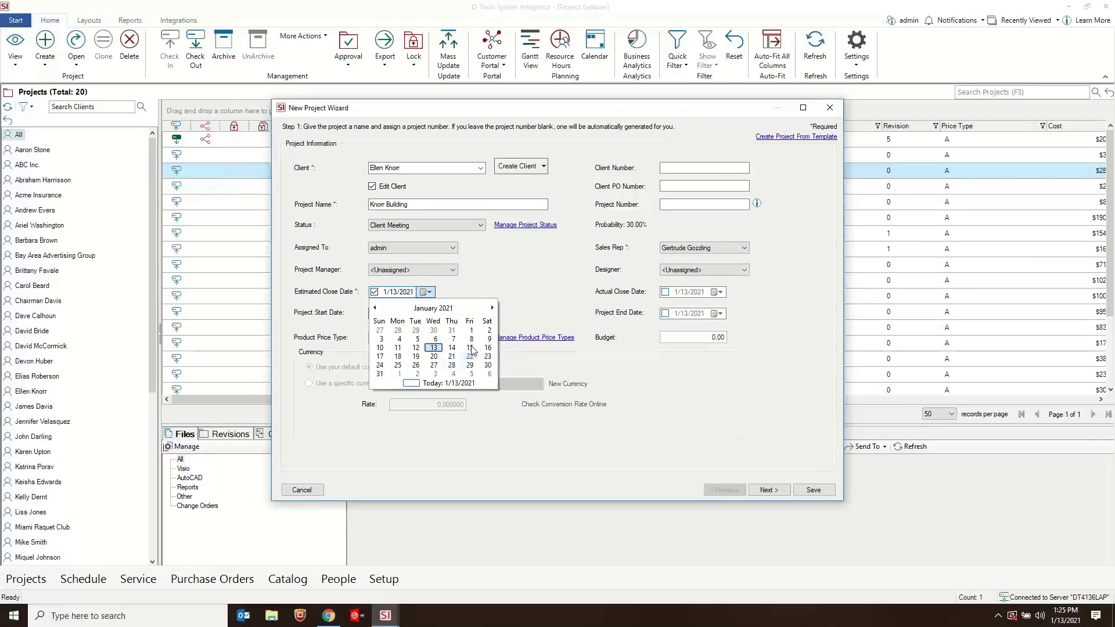
left_click(434, 356)
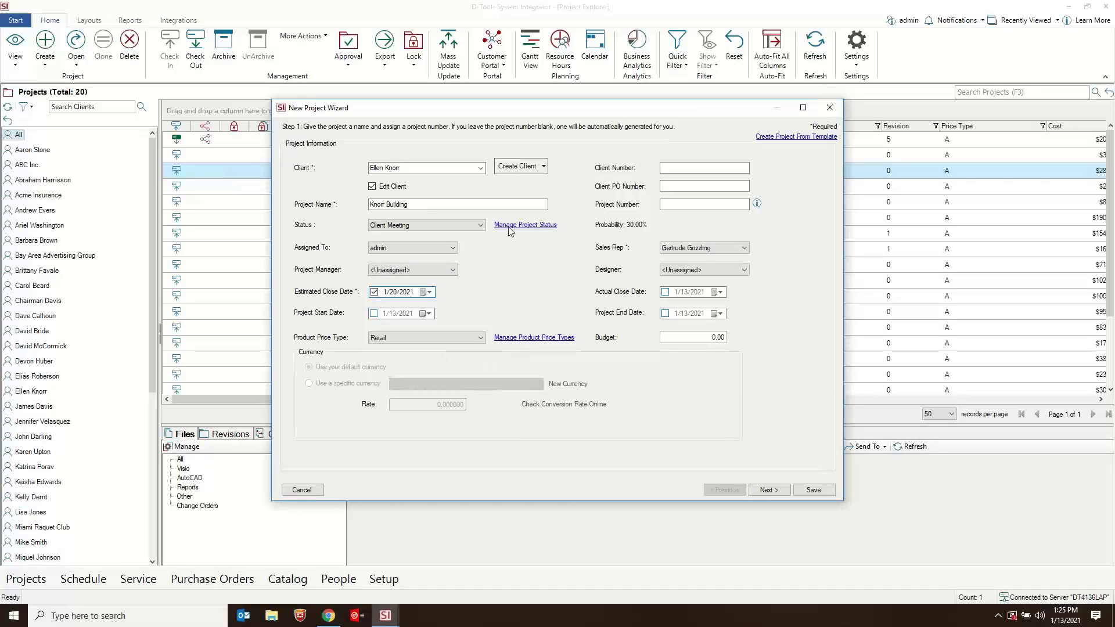
left_click(769, 491)
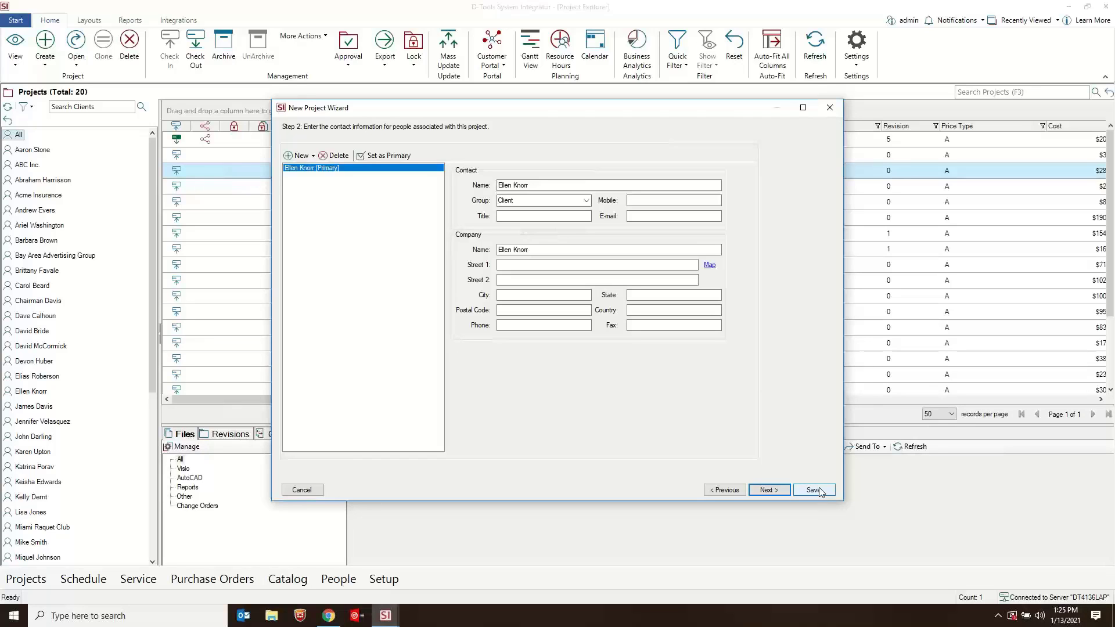
- Accept the defaults for contacts, taxes, locations, contract payments and the other wizard steps up to the project custom fields
left_click(769, 490)
left_click(769, 490)
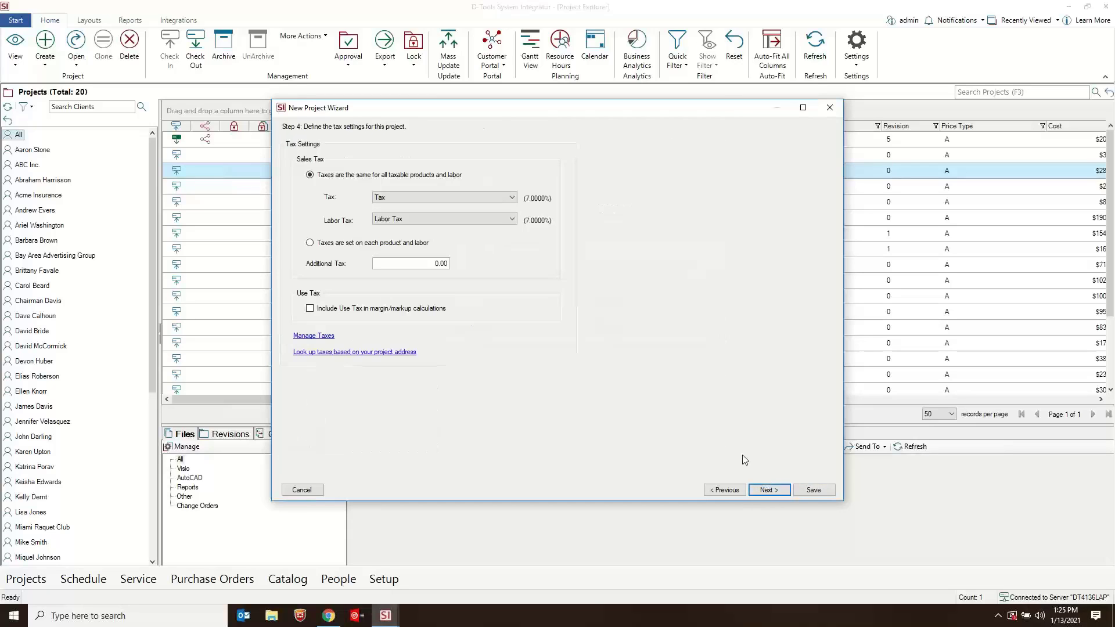
left_click(769, 491)
left_click(770, 491)
left_click(769, 491)
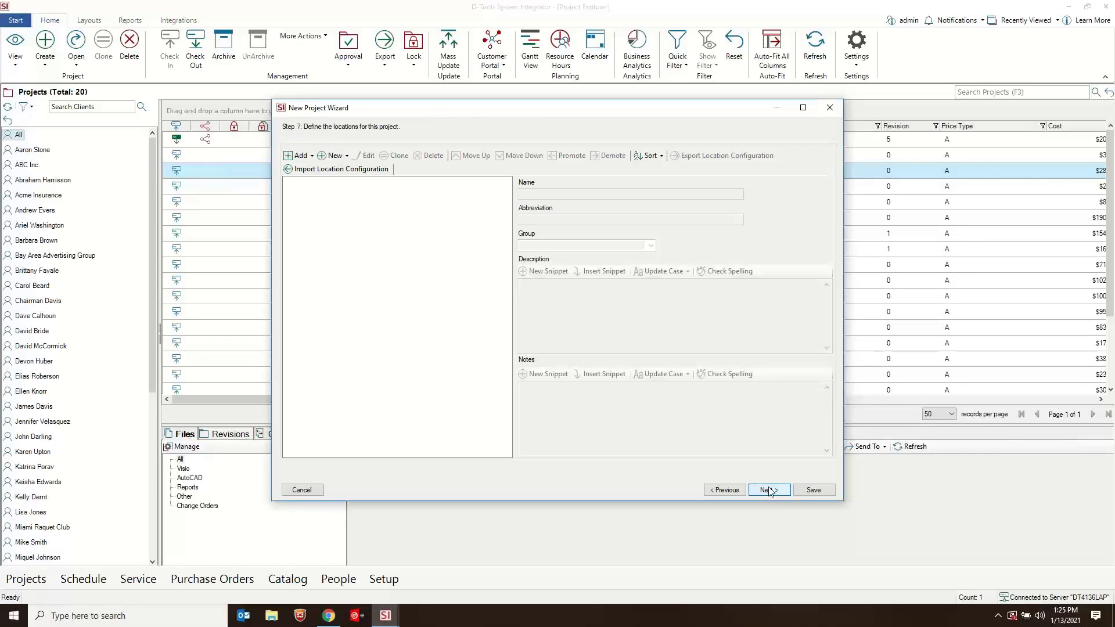
left_click(769, 491)
left_click(769, 491)
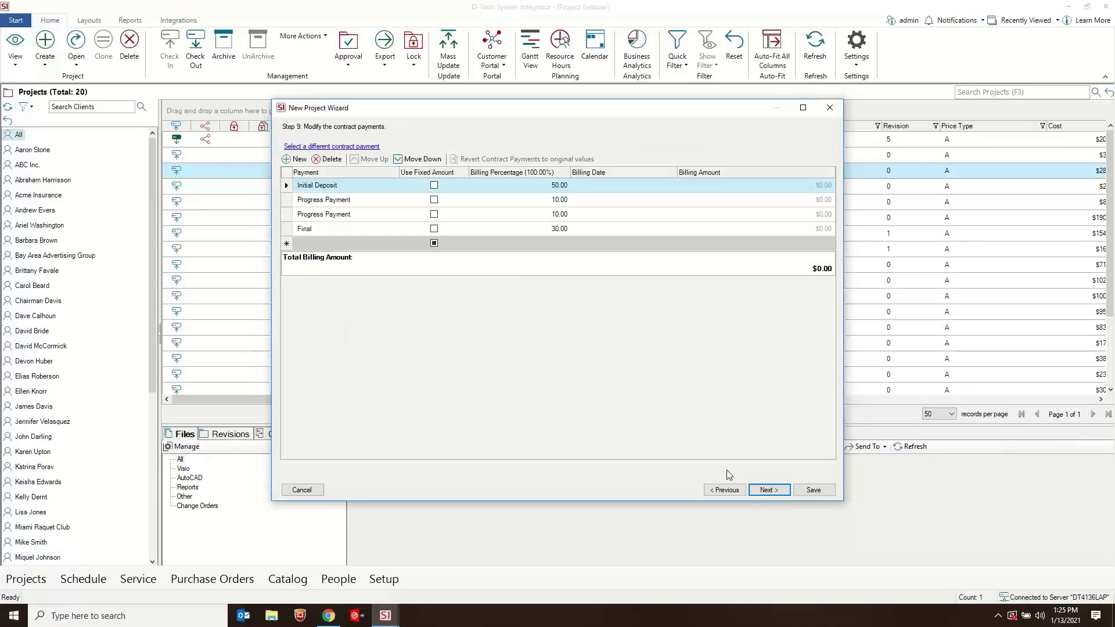
left_click(768, 491)
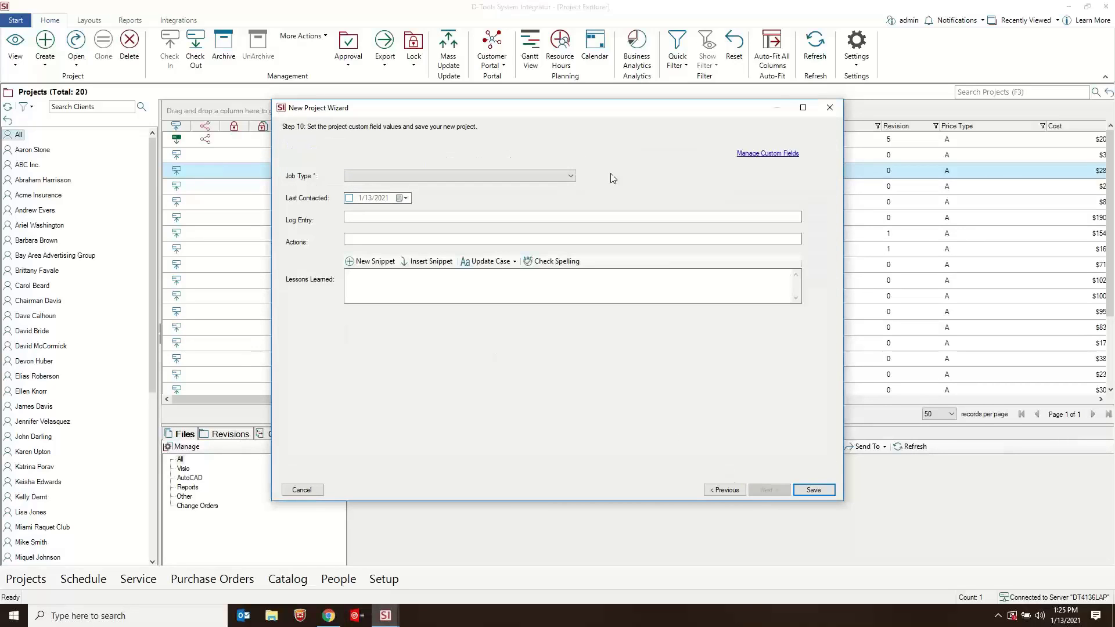
- Choose a value for the required Job Type custom field and save the new project
left_click(570, 176)
left_click(384, 193)
left_click(813, 490)
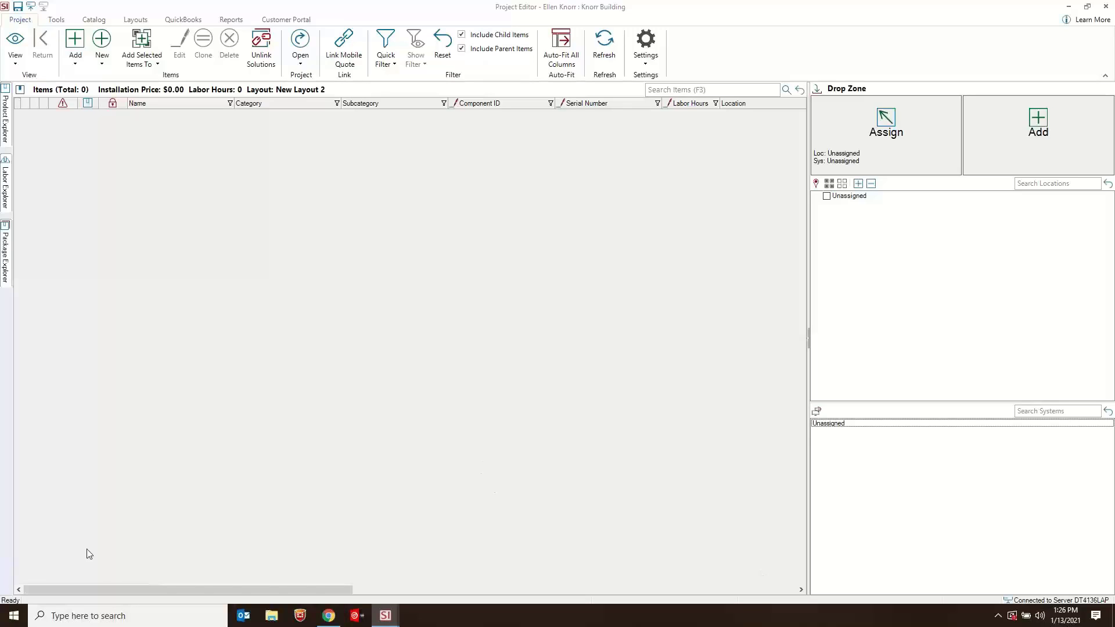
- Minimize the Project Editor, open package management, filter the packages to solutions only, and check the quick filter options
left_click(1069, 7)
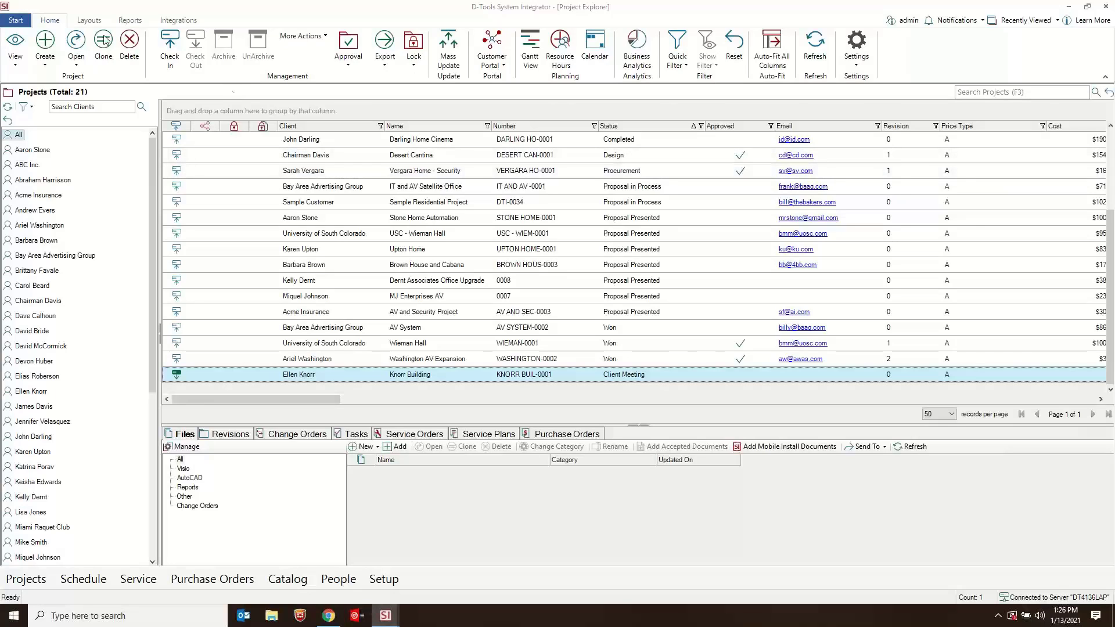
left_click(16, 22)
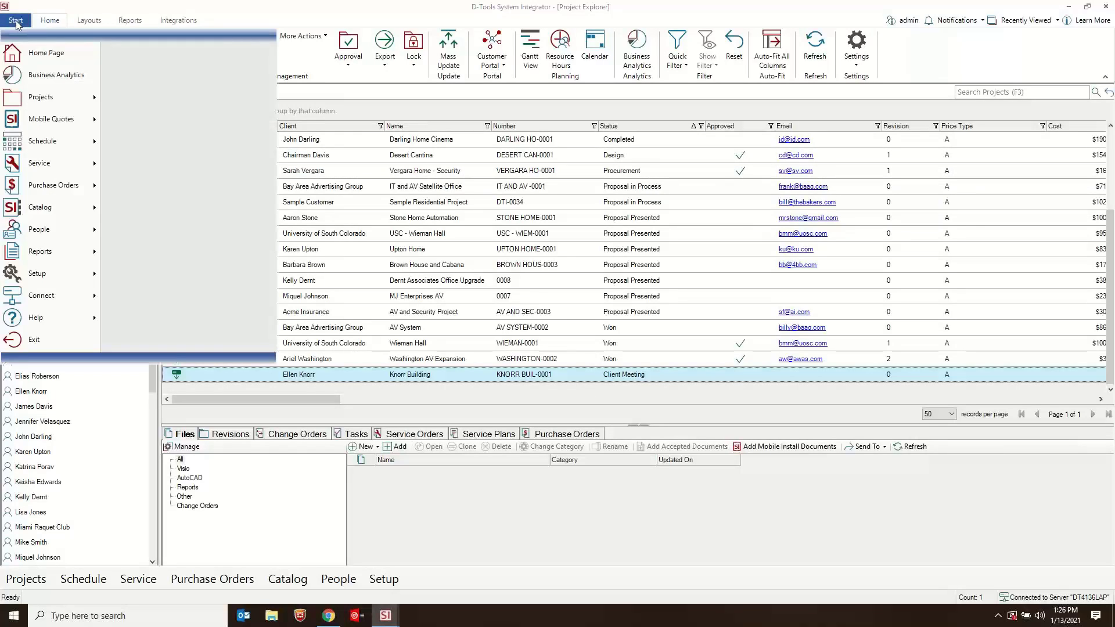
mouse_move(65, 213)
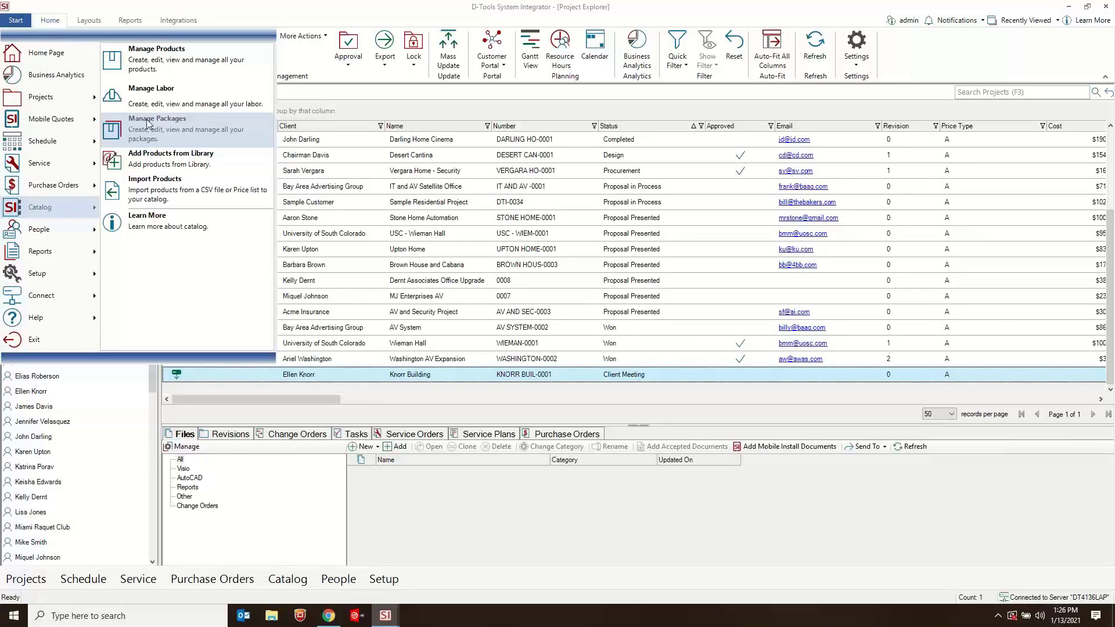
left_click(165, 123)
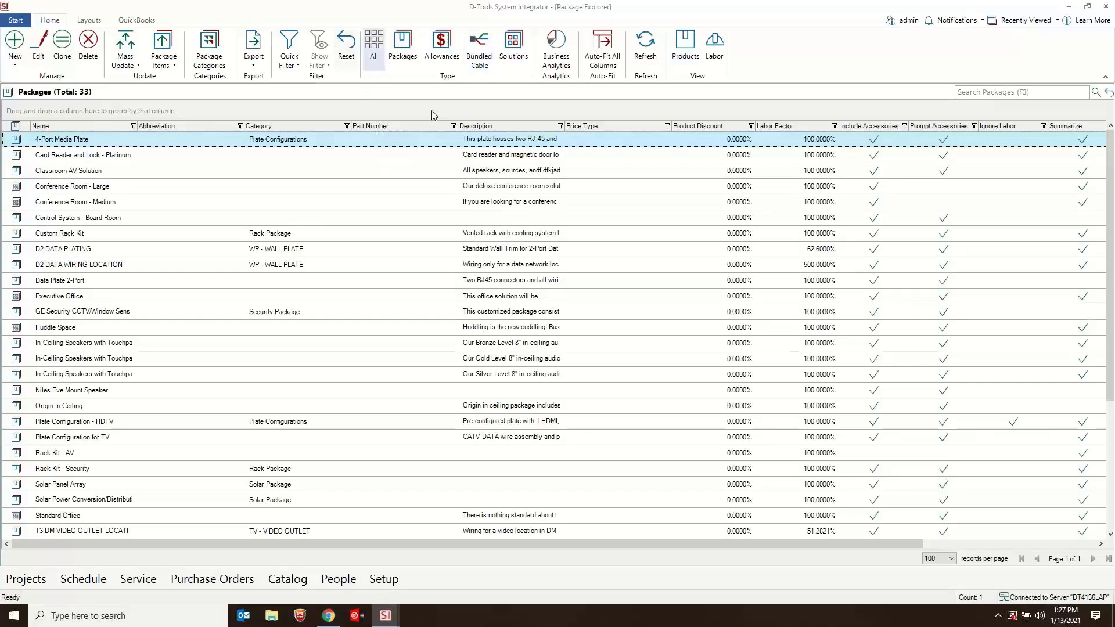
left_click(506, 47)
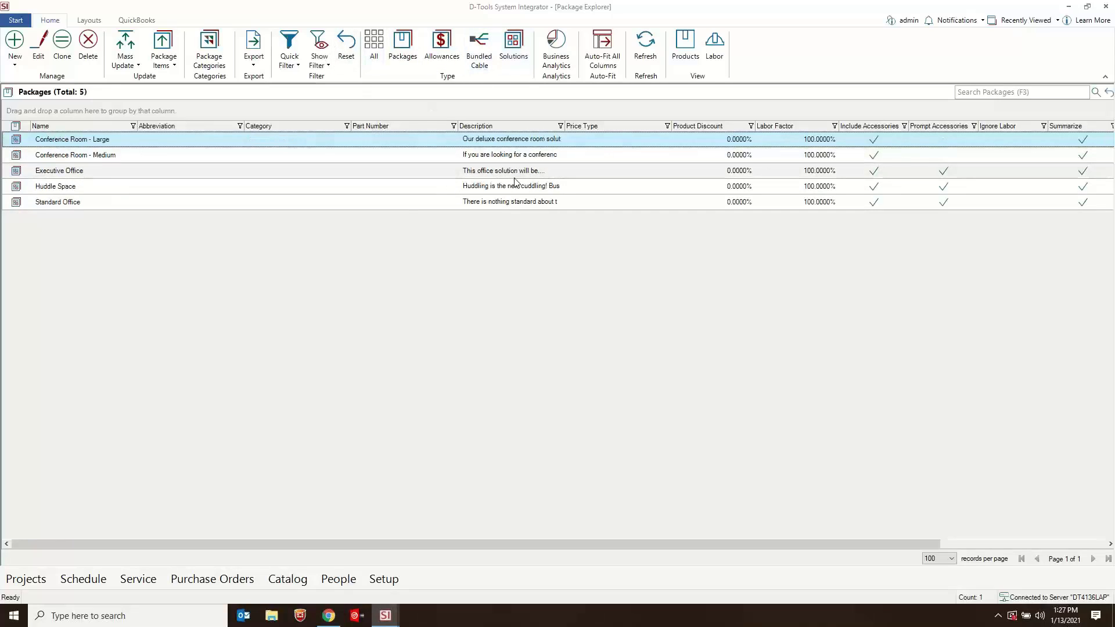
left_click(290, 65)
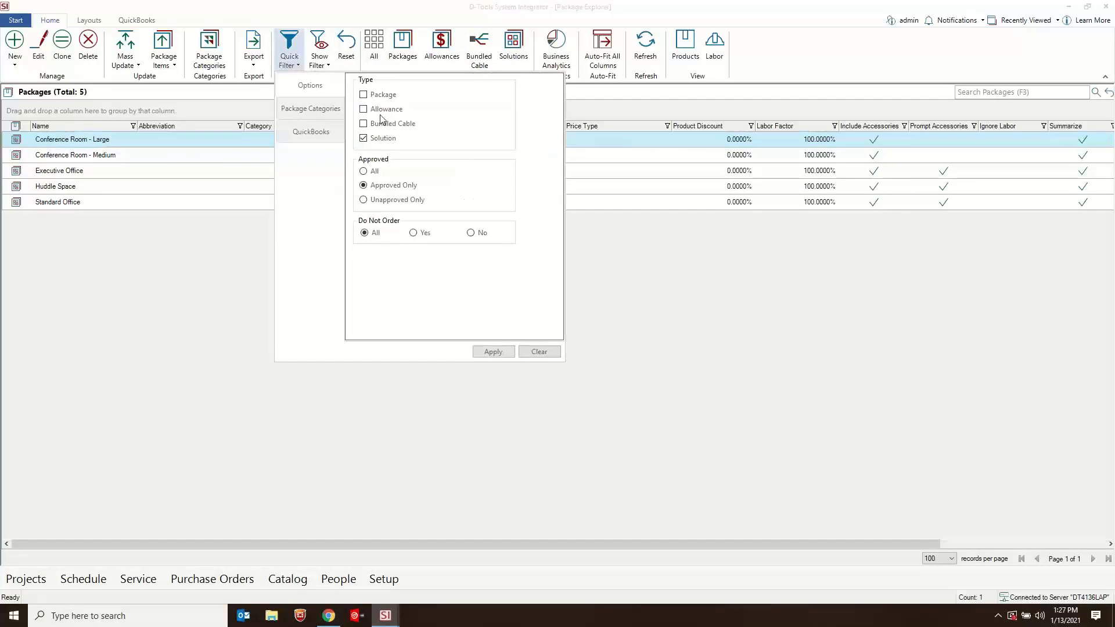
left_click(447, 56)
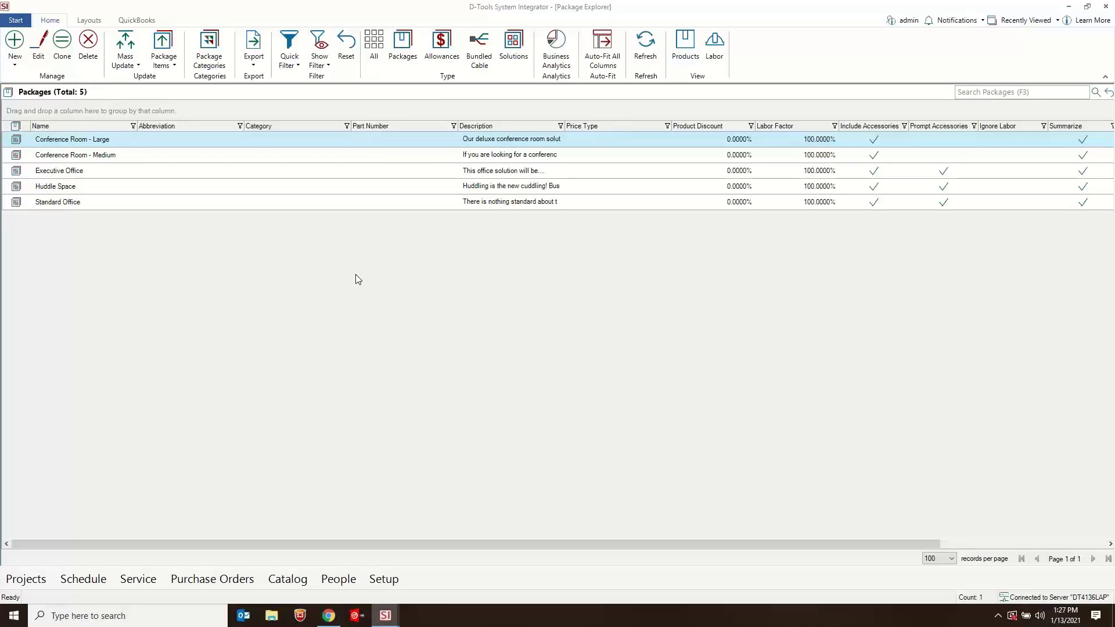
- Examine the general details, pricing and items of the Conference Room - Large solution, and close it without changes
double_click(71, 142)
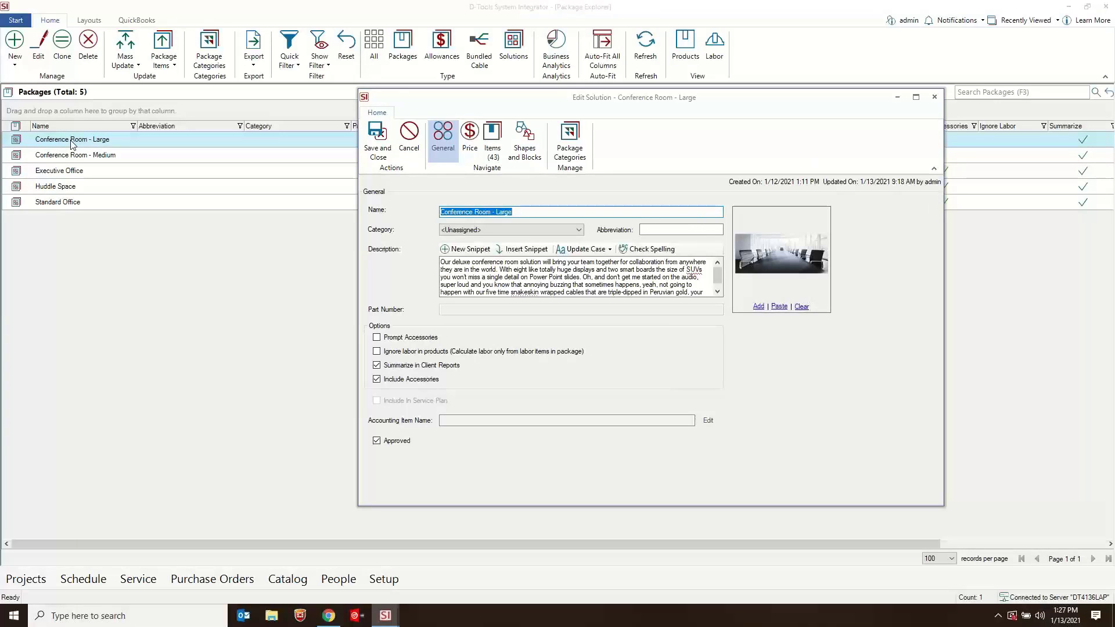
left_click(471, 142)
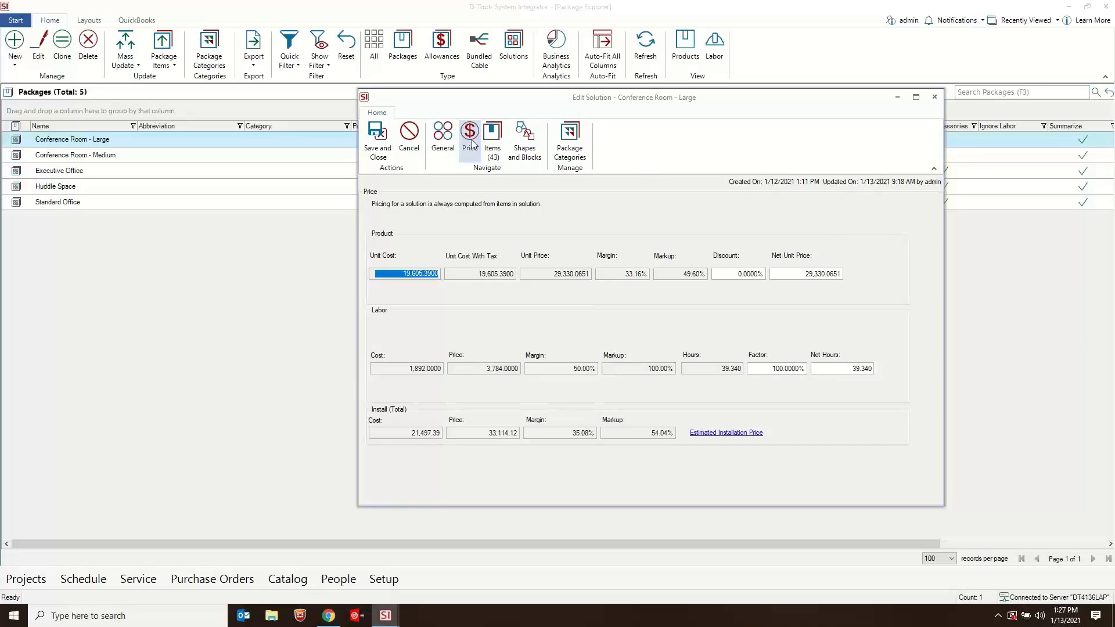
left_click(493, 138)
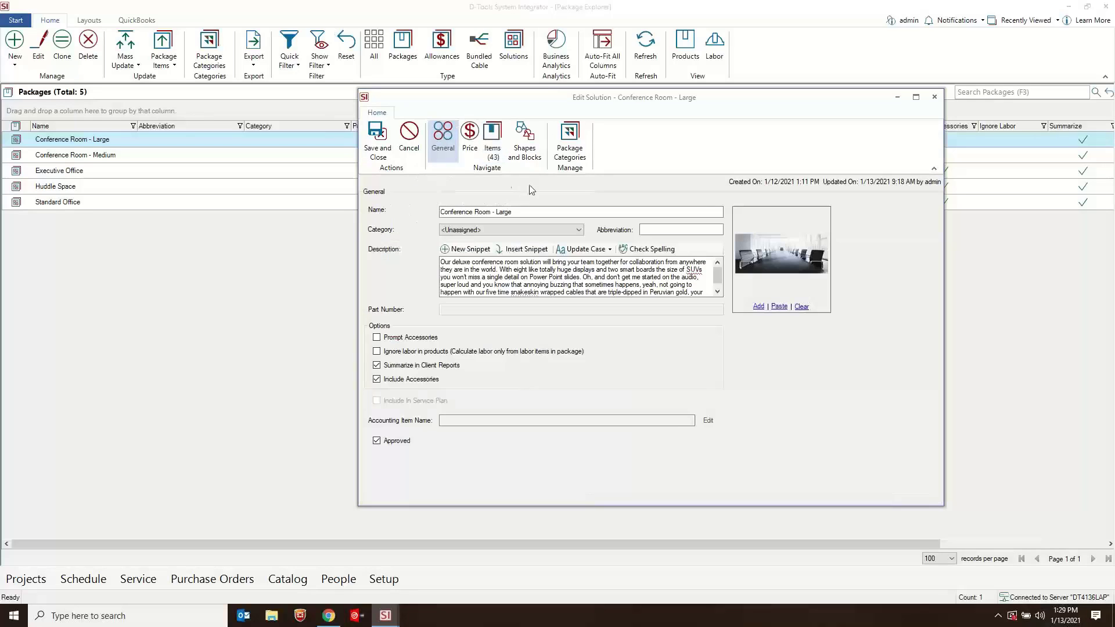
left_click(442, 139)
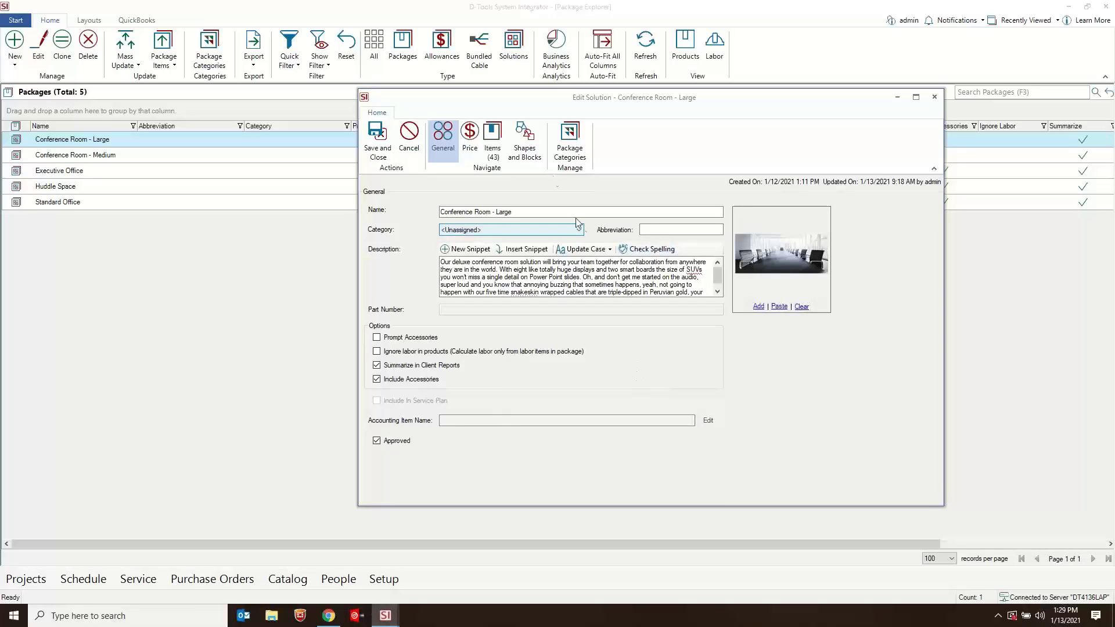
left_click(492, 141)
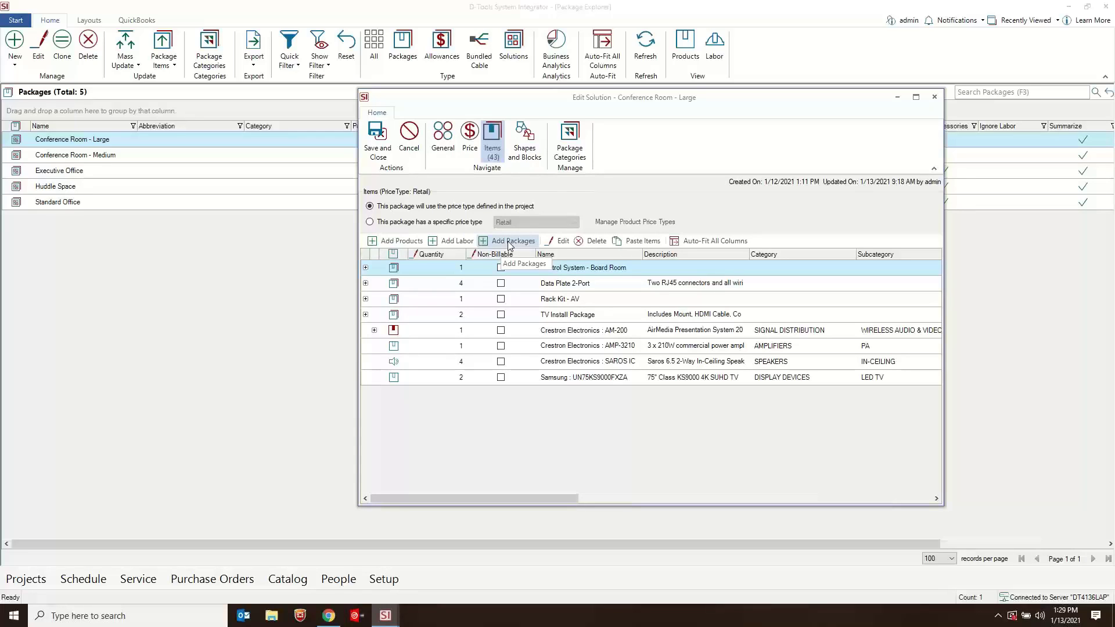
left_click(934, 96)
- Return to the new project's Project Editor and show only solutions in the Package Explorer
mouse_move(385, 615)
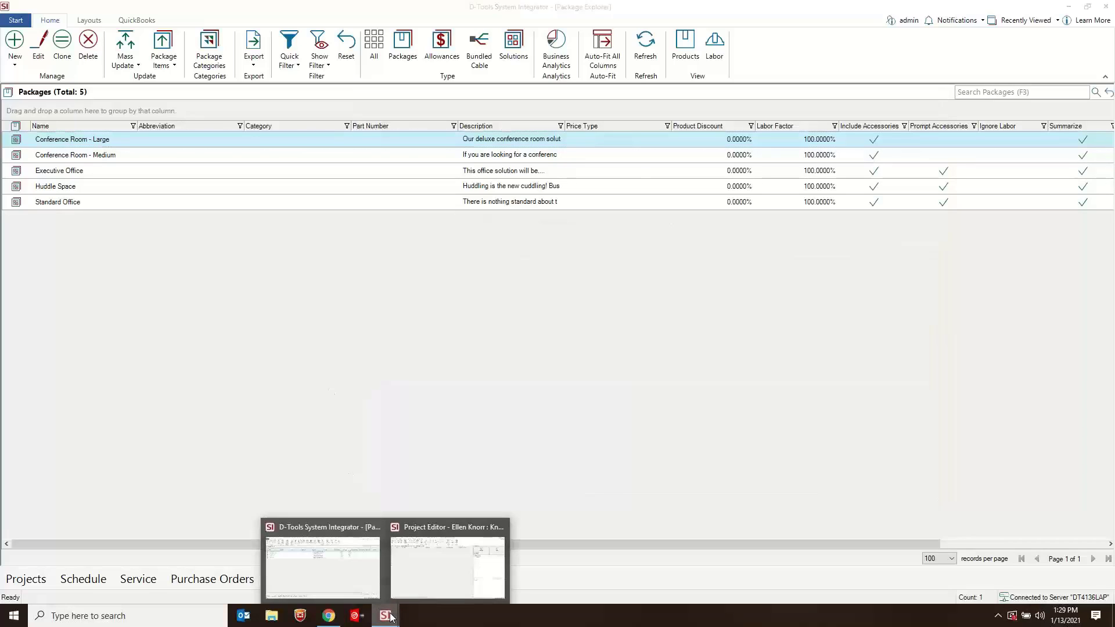
left_click(454, 561)
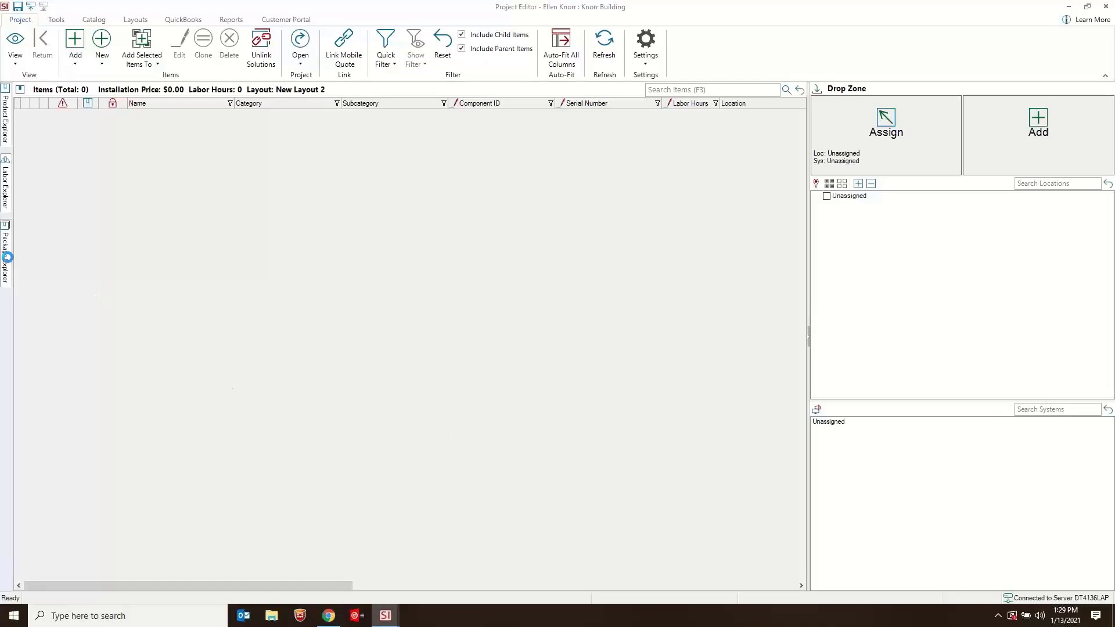
mouse_move(7, 256)
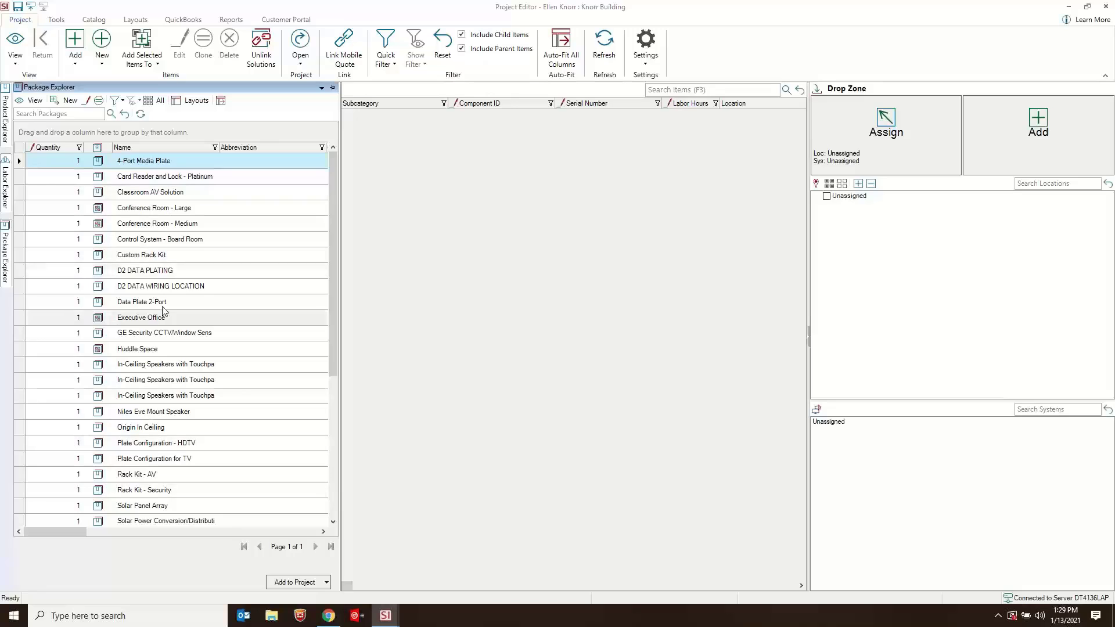
left_click(161, 102)
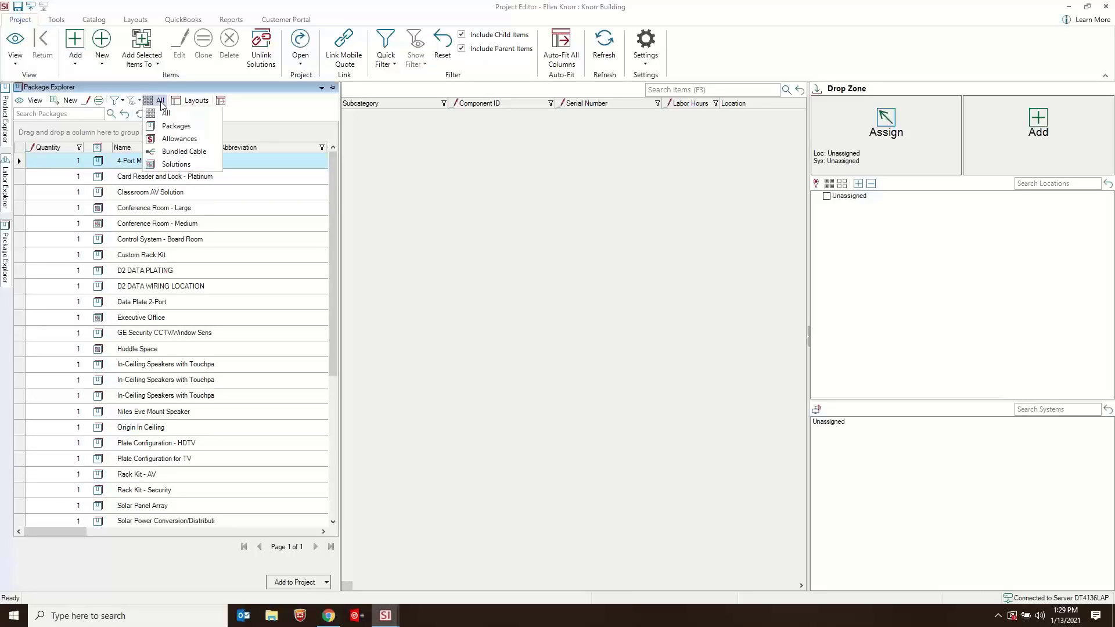
left_click(170, 166)
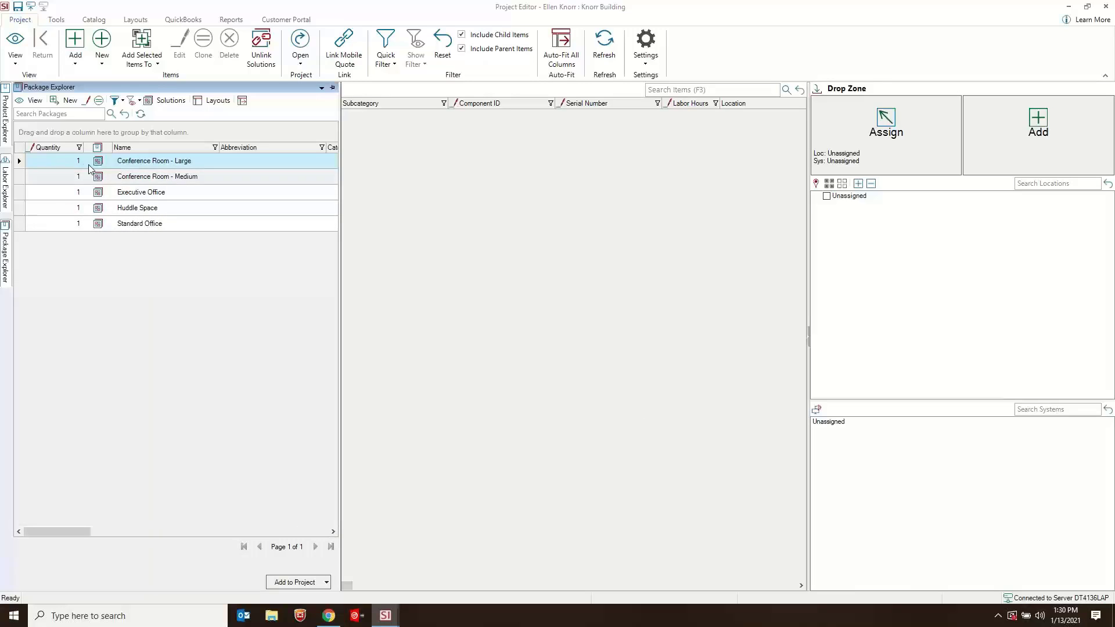
- Set the Conference Room - Large solution's quantity to 2 and add it to the project's items
left_click(69, 161)
left_click_drag(65, 162, 94, 162)
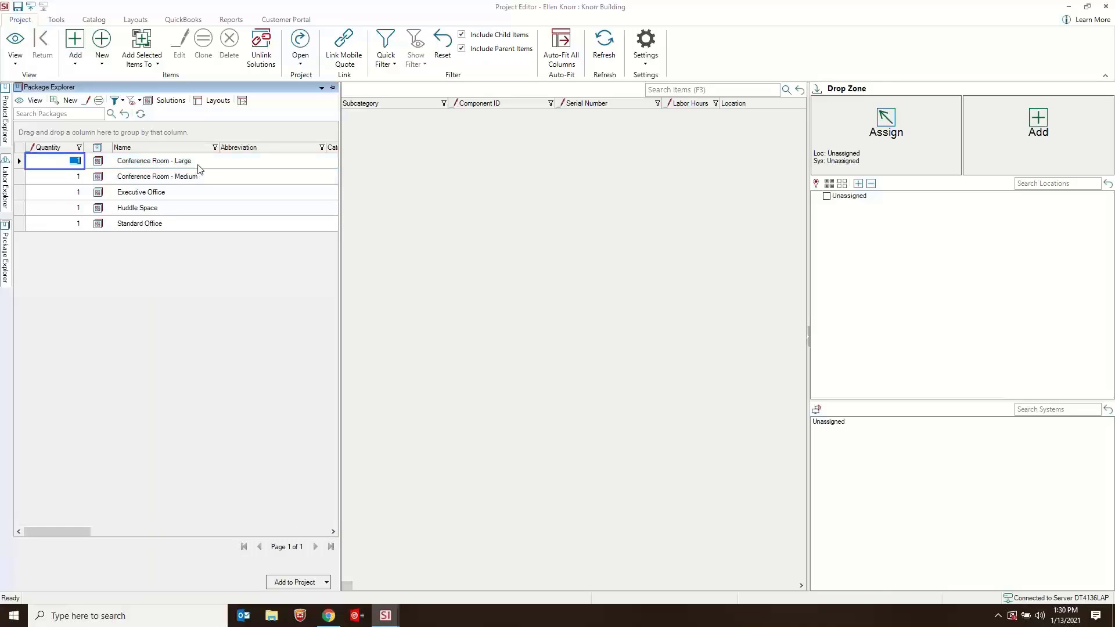
type("2")
left_click(182, 163)
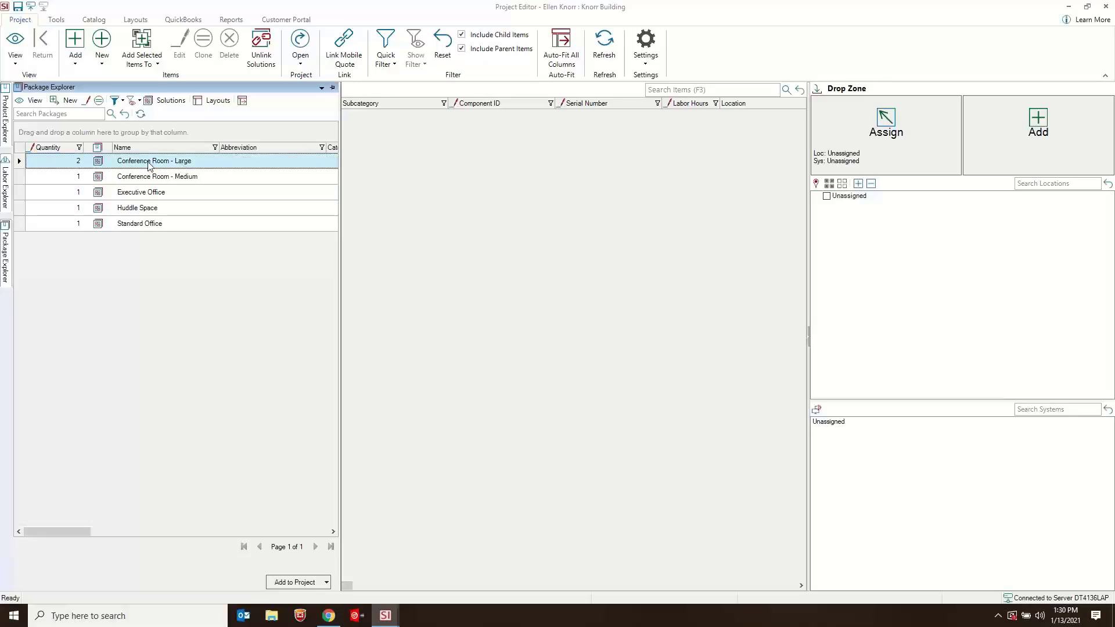
left_click_drag(145, 165, 565, 199)
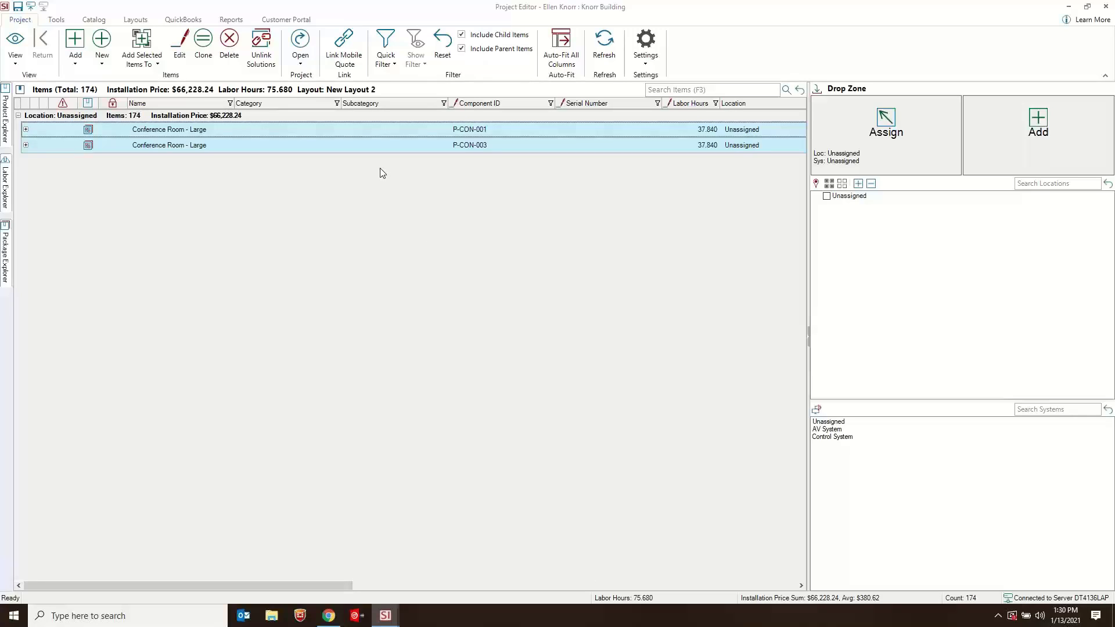
- Review the Project Editor options for collapsing groups and items in the project settings, and close them without saving
left_click(645, 65)
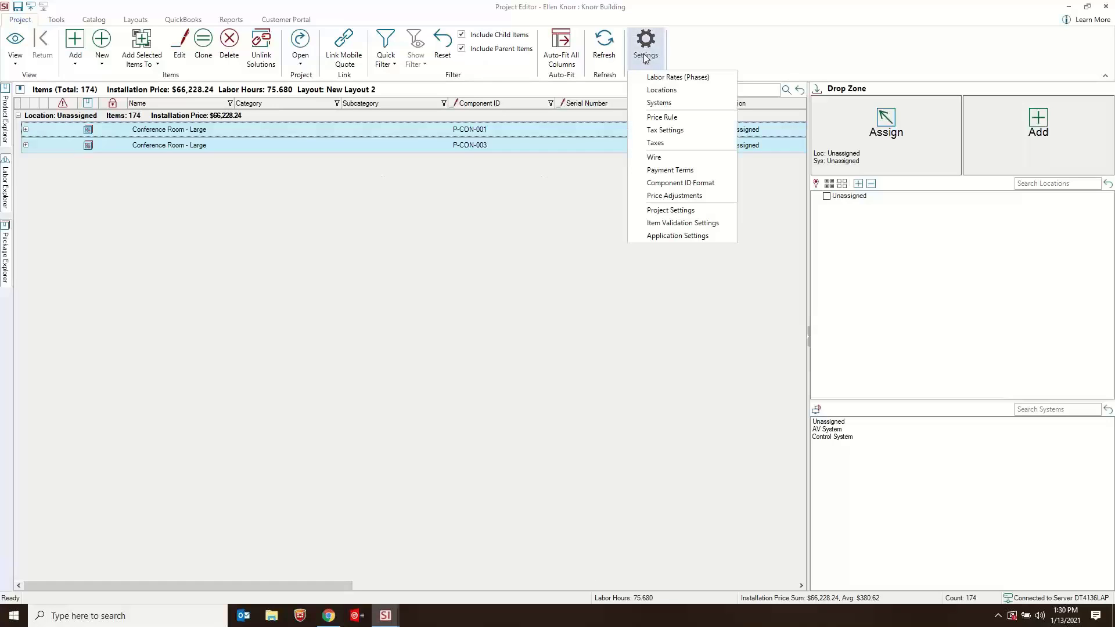
left_click(691, 212)
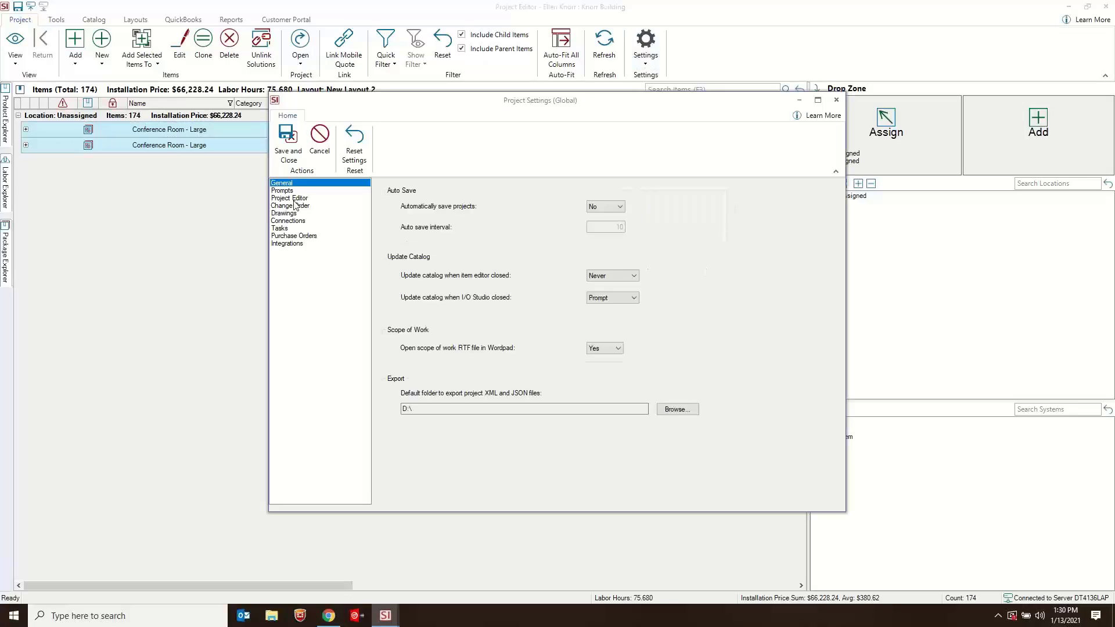
left_click(295, 199)
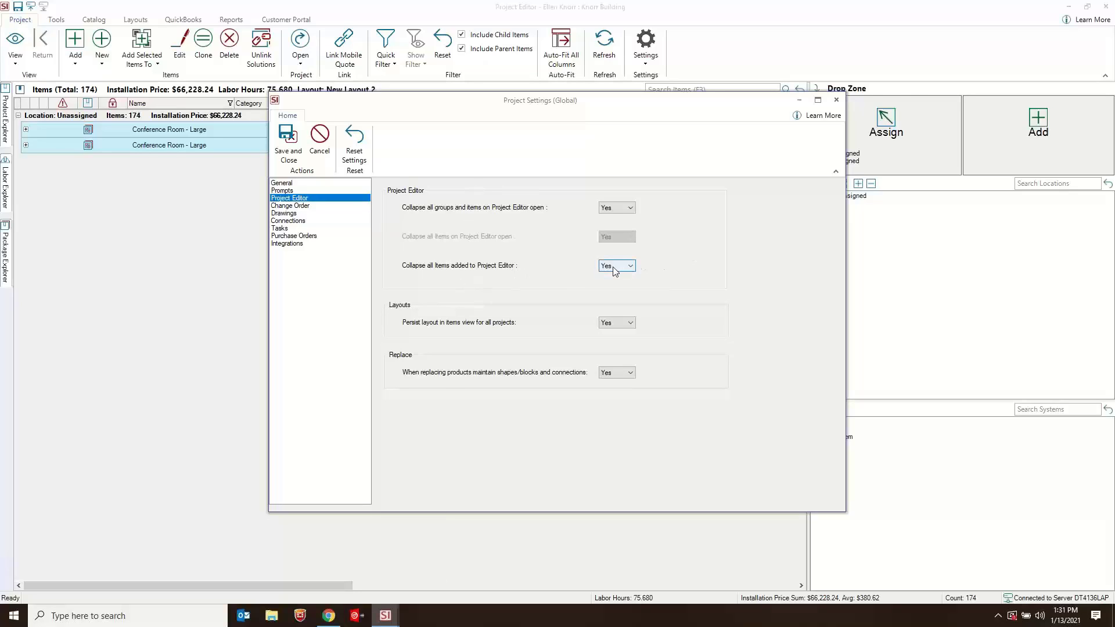
left_click(836, 100)
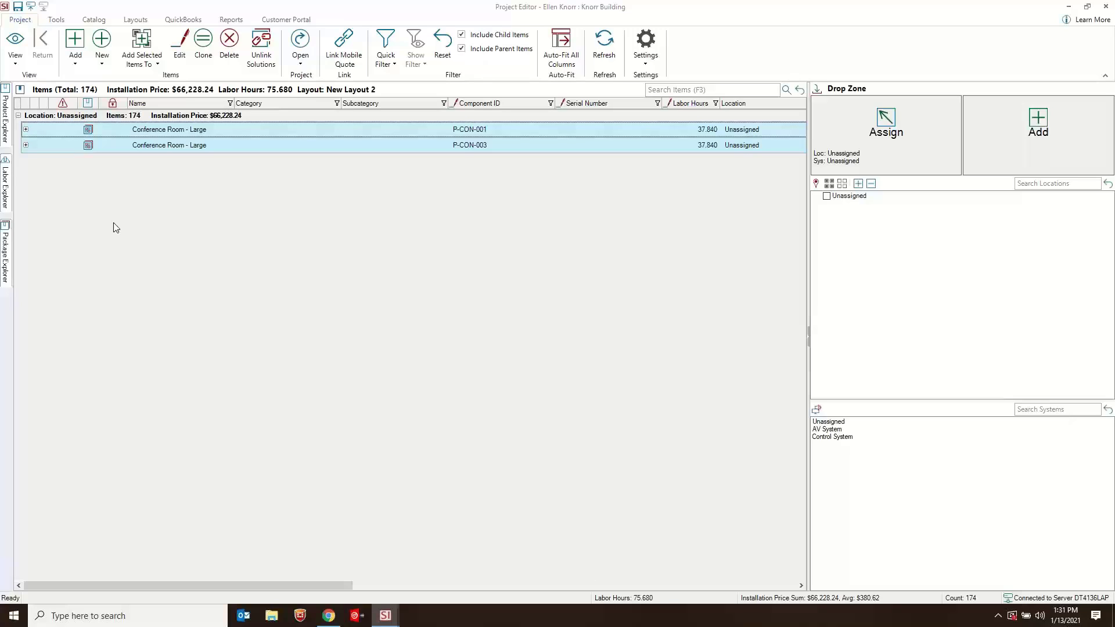
- Expand both Conference Room - Large solutions in the item list and examine the products and packages they contain
left_click(26, 130)
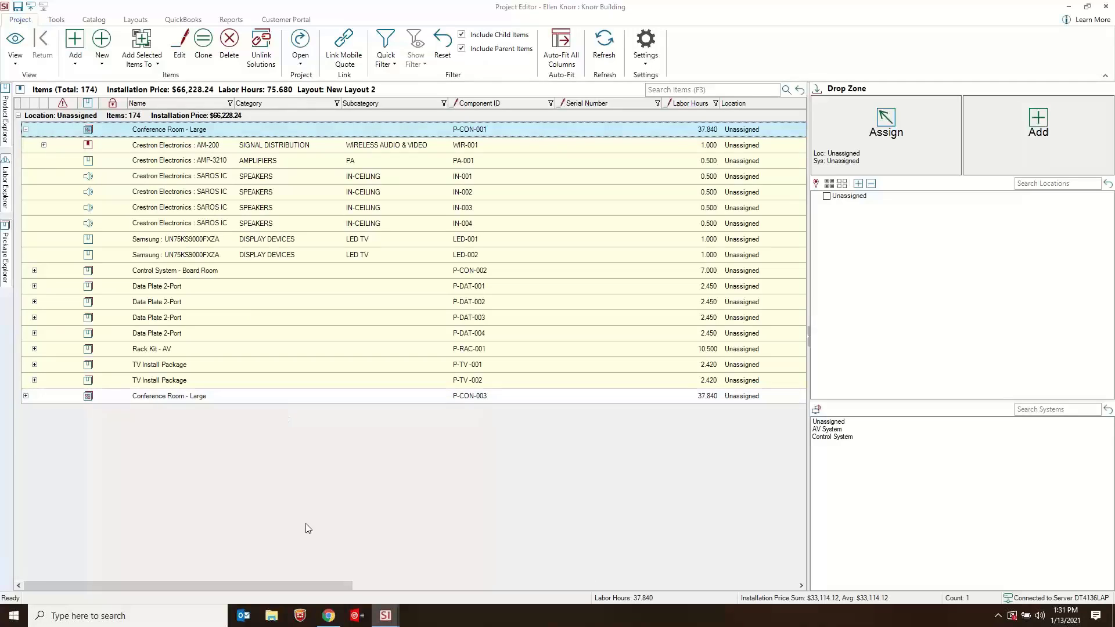
left_click(164, 271)
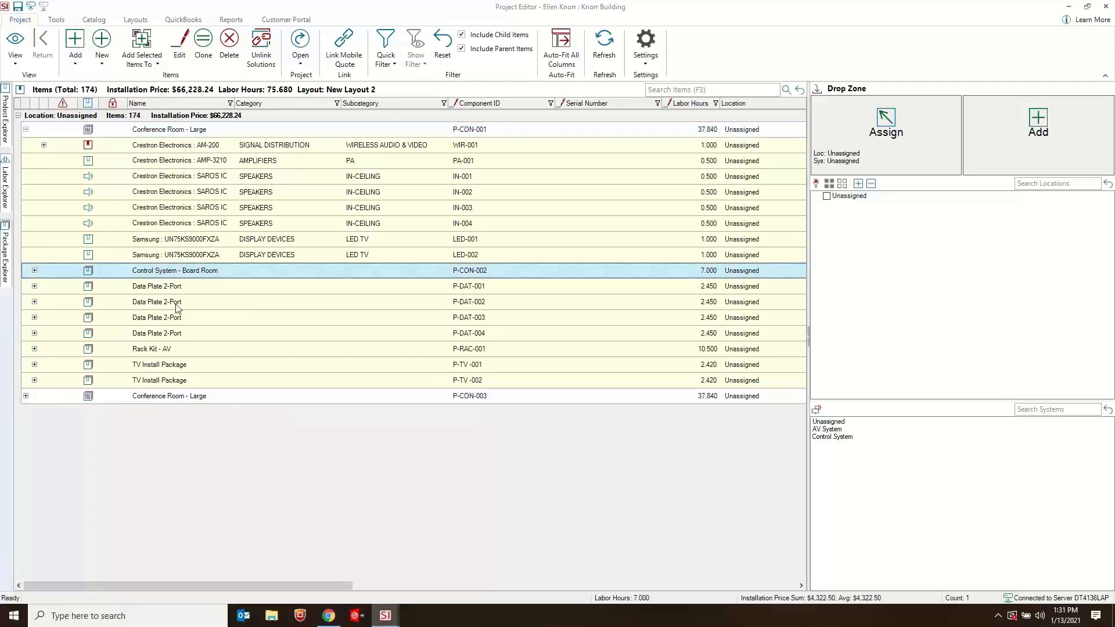
left_click(169, 381, "shift")
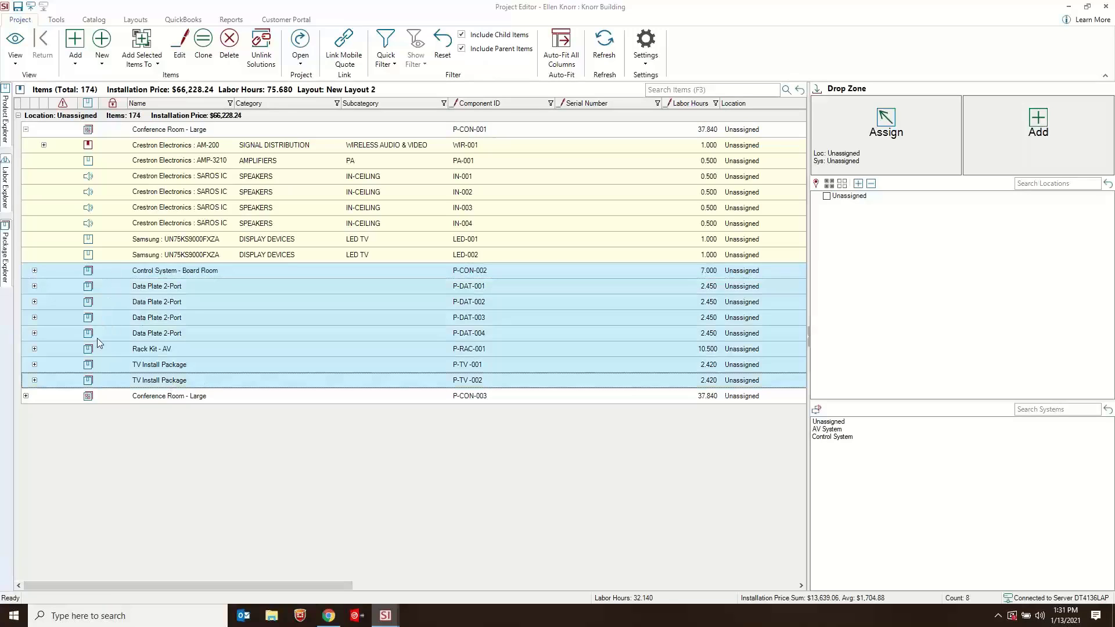
left_click(44, 147)
left_click(44, 147)
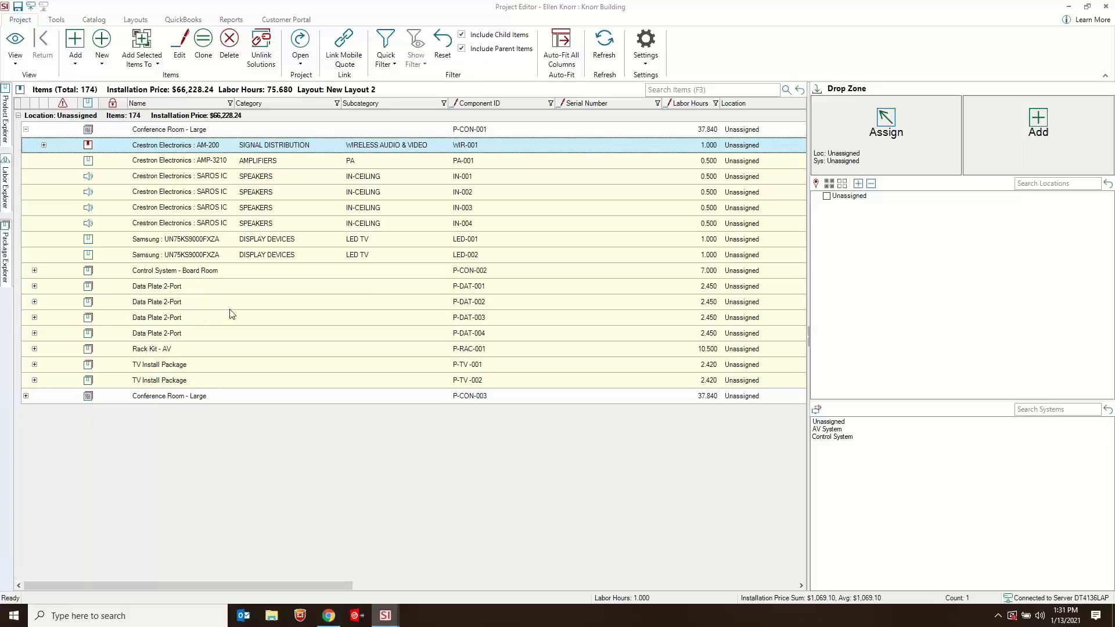
left_click(25, 396)
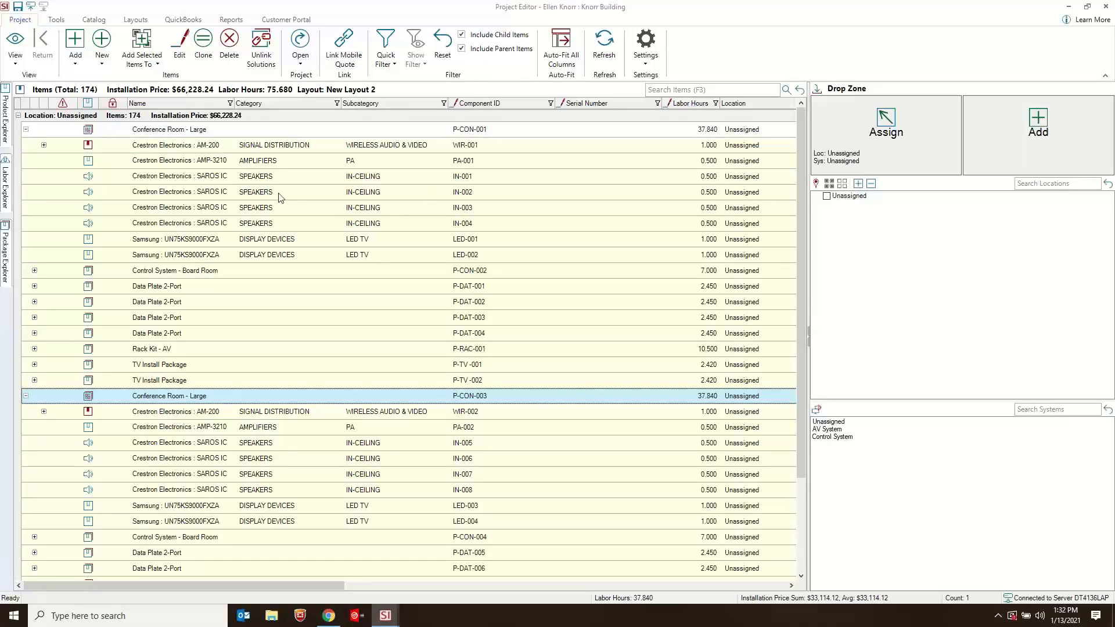
- Check the linked-solution details of the first Conference Room - Large solution and its AMP-3210T amplifier, closing both without changes
left_click(244, 132)
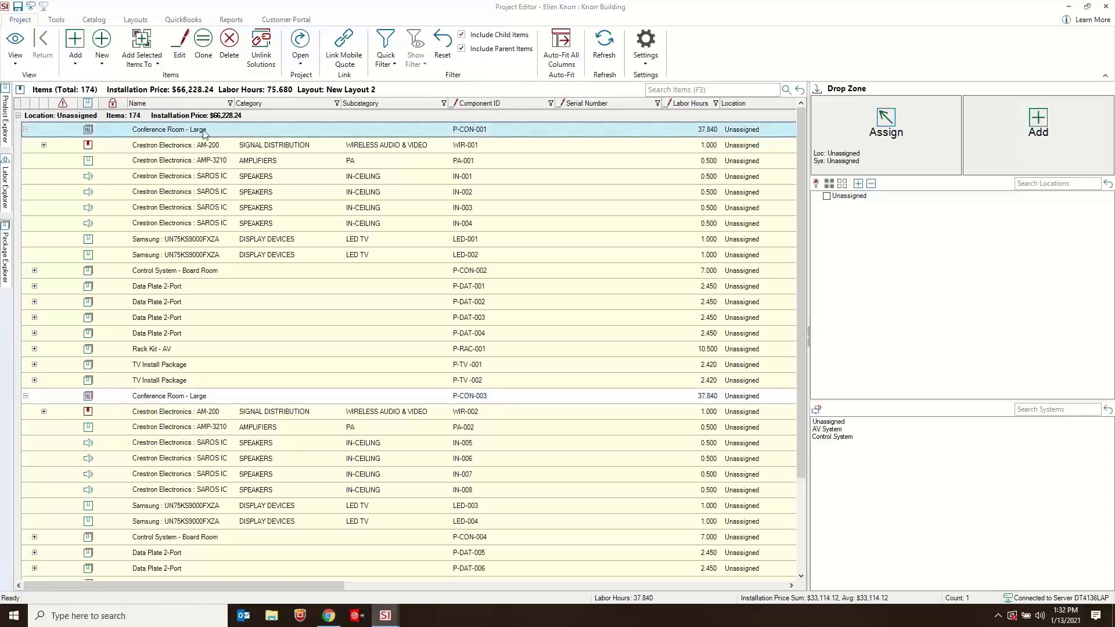
double_click(216, 132)
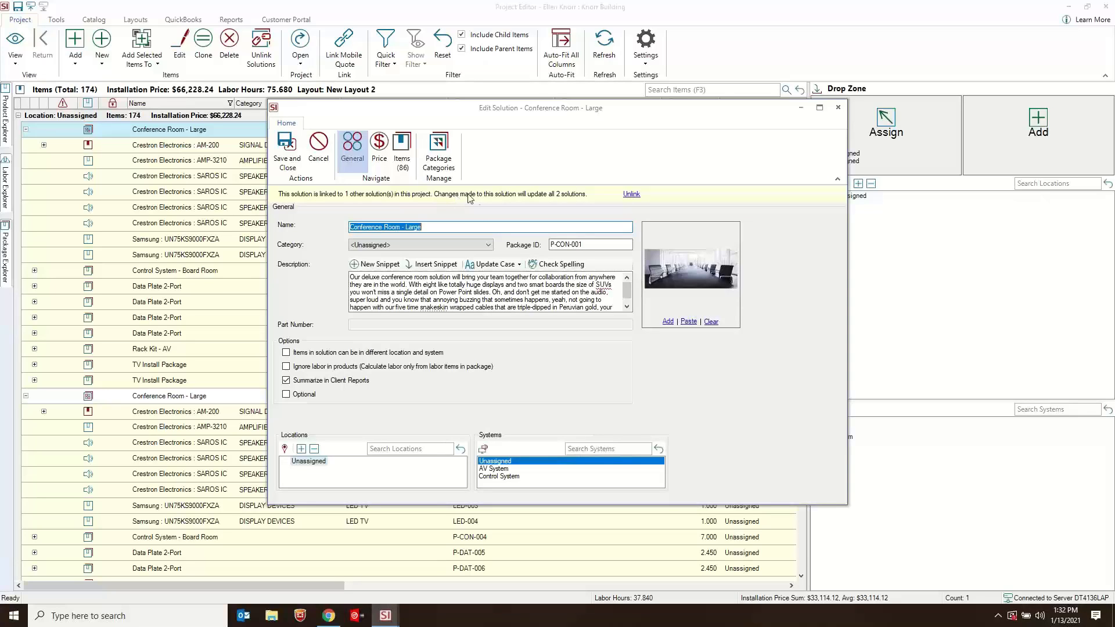
left_click(836, 109)
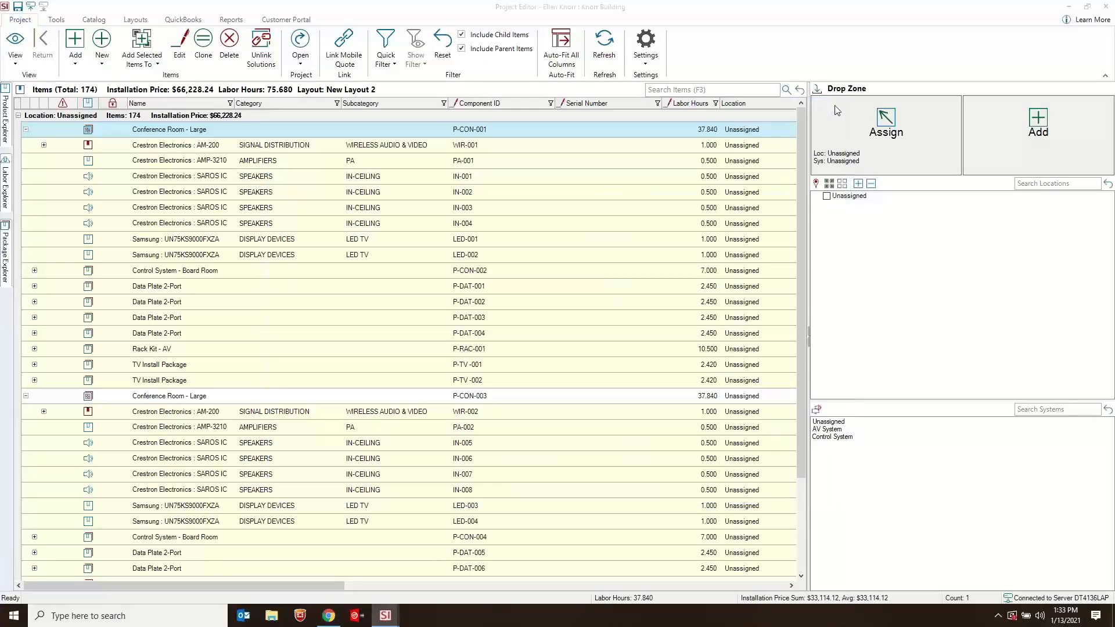
double_click(201, 161)
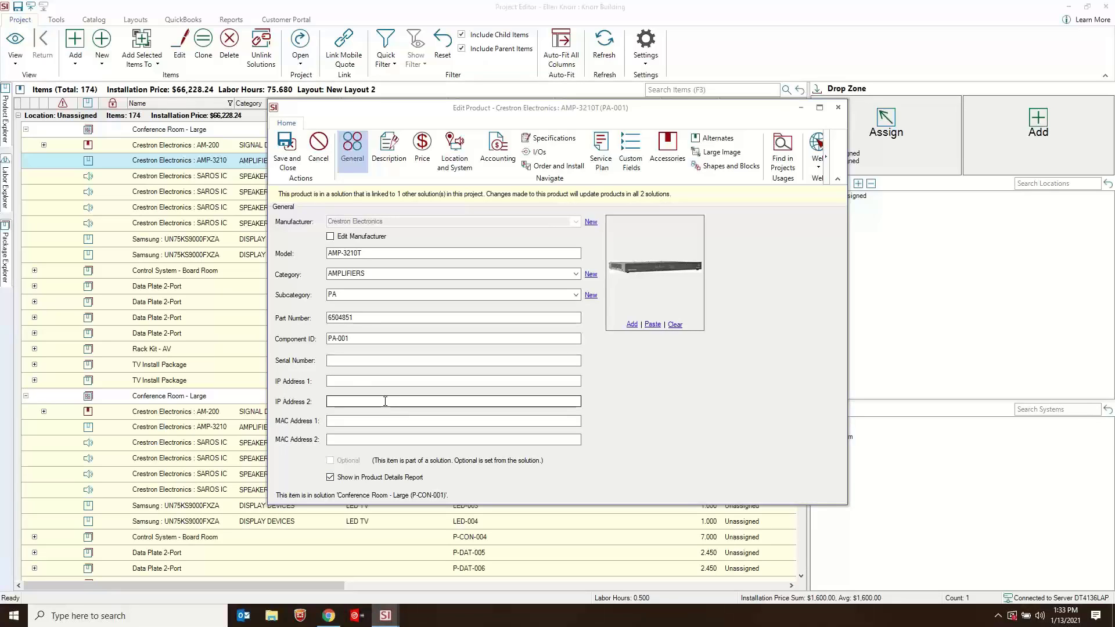
left_click(838, 109)
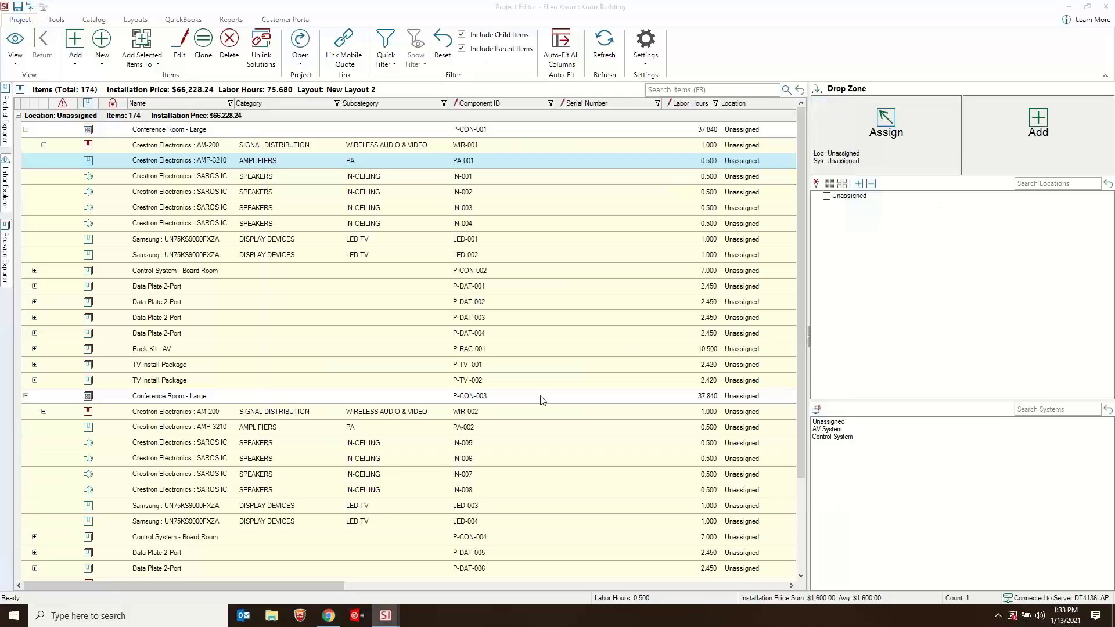
left_click(377, 301)
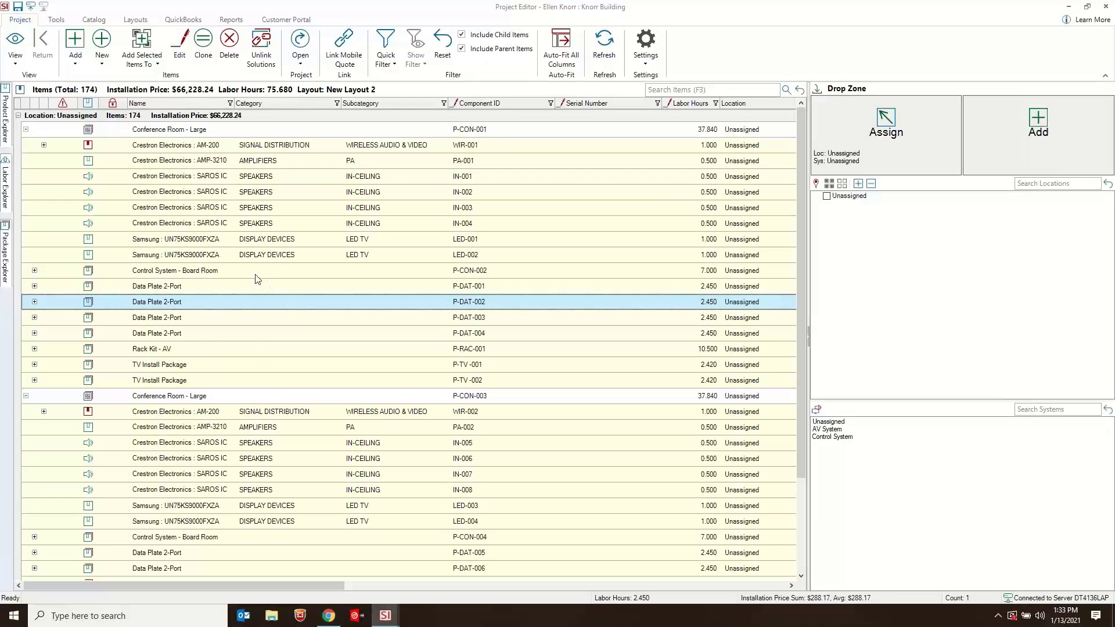
- Enter 5454 as the serial number of the Samsung display LED-001 directly in the item list
left_click(532, 238)
left_click(571, 238)
type("5454")
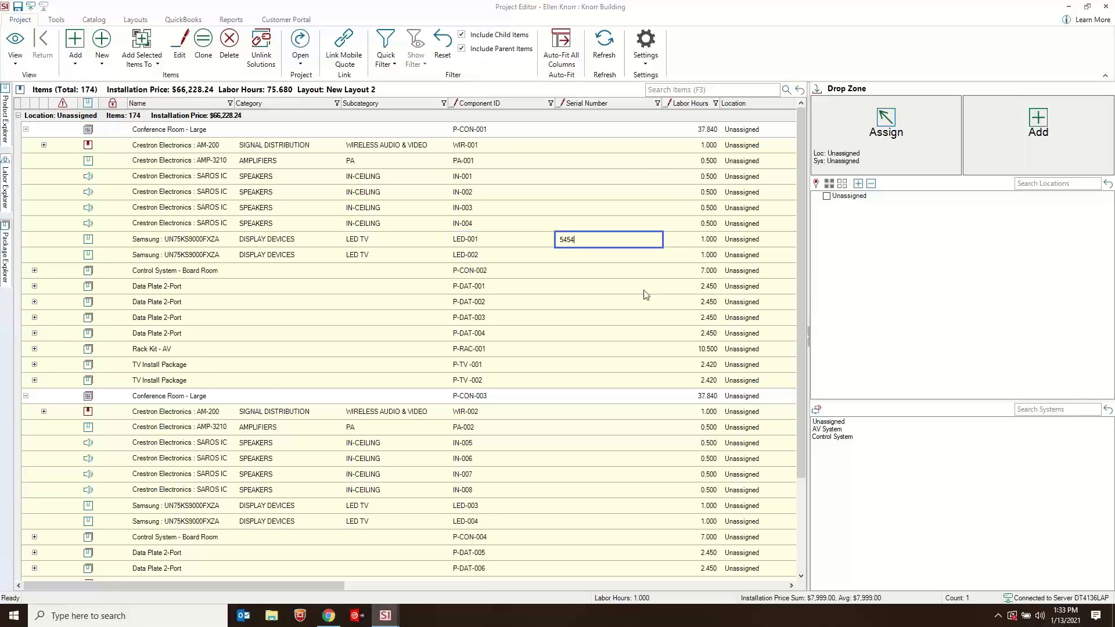
left_click(644, 289)
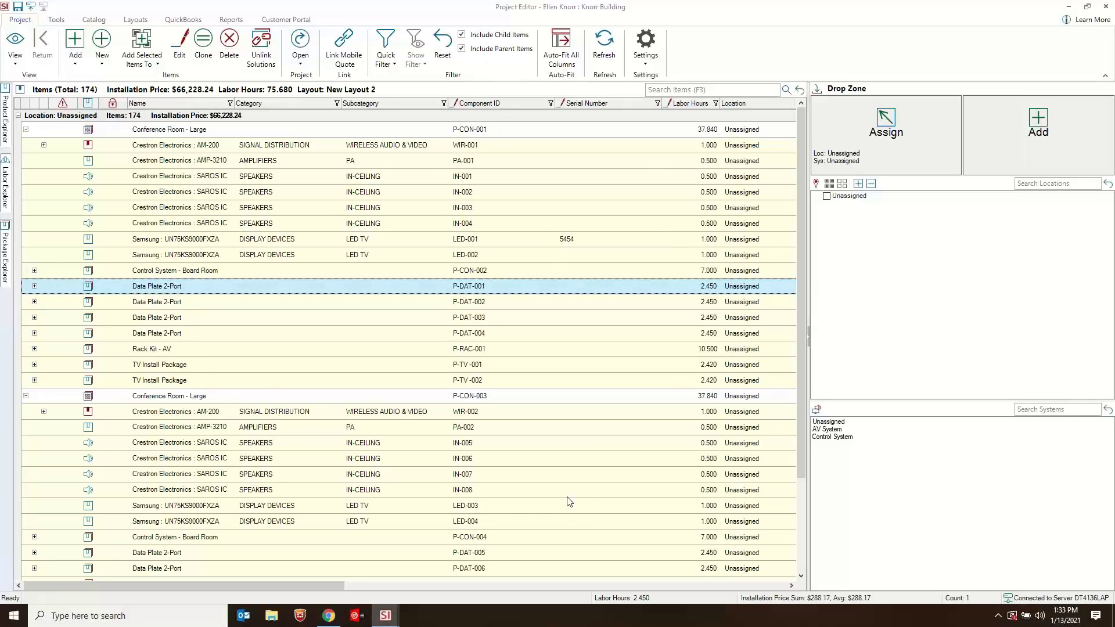
- Clear the serial number of the Samsung display LED-001
left_click(586, 239)
double_click(580, 240)
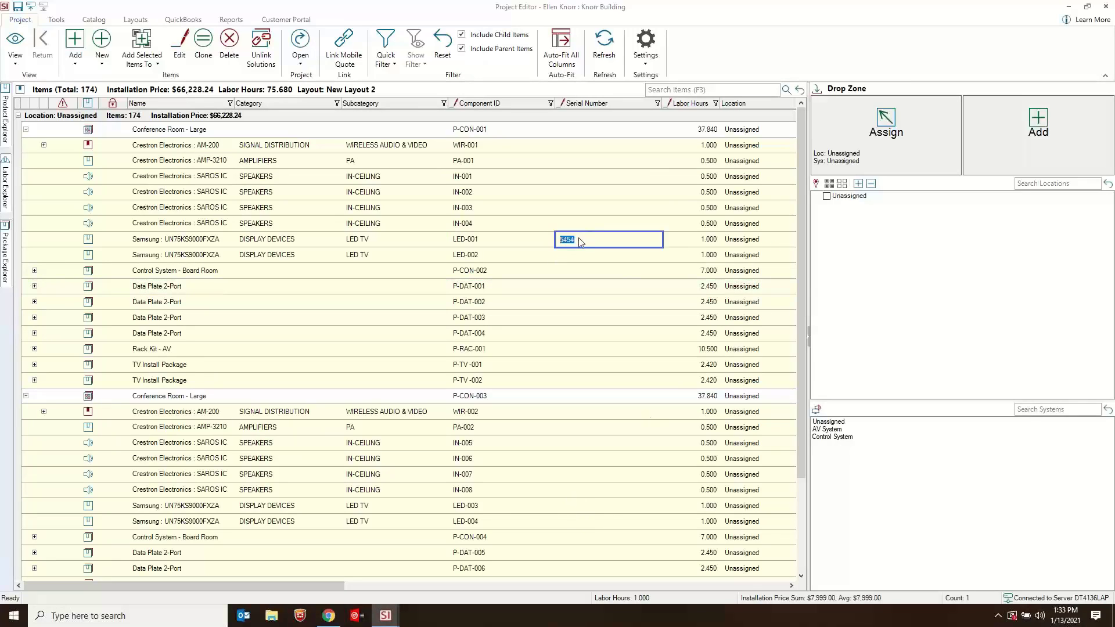
key("BackSpace")
left_click(490, 239)
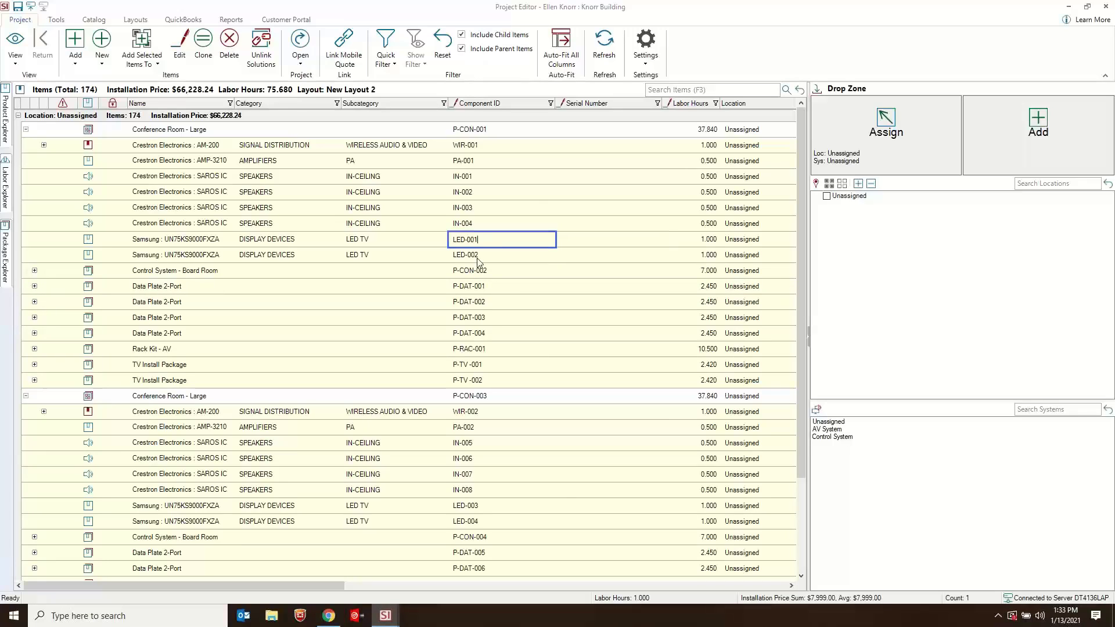
- Review the product details of the Samsung display LED-001, close them unchanged, and locate its counterpart LED-003 in the other solution
left_click(200, 240)
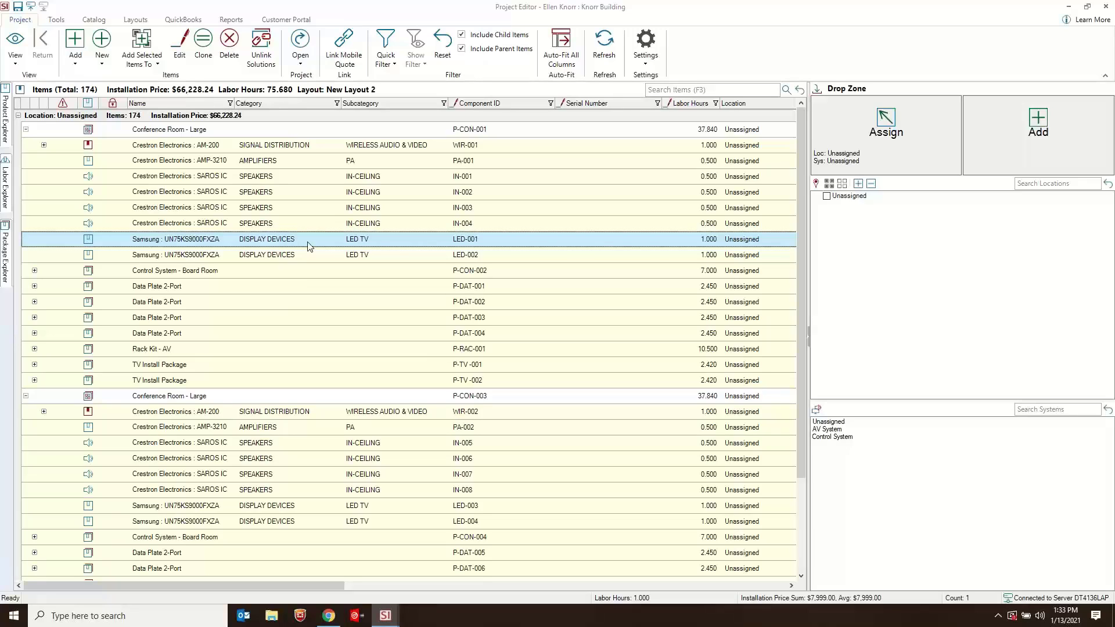
left_click(304, 256)
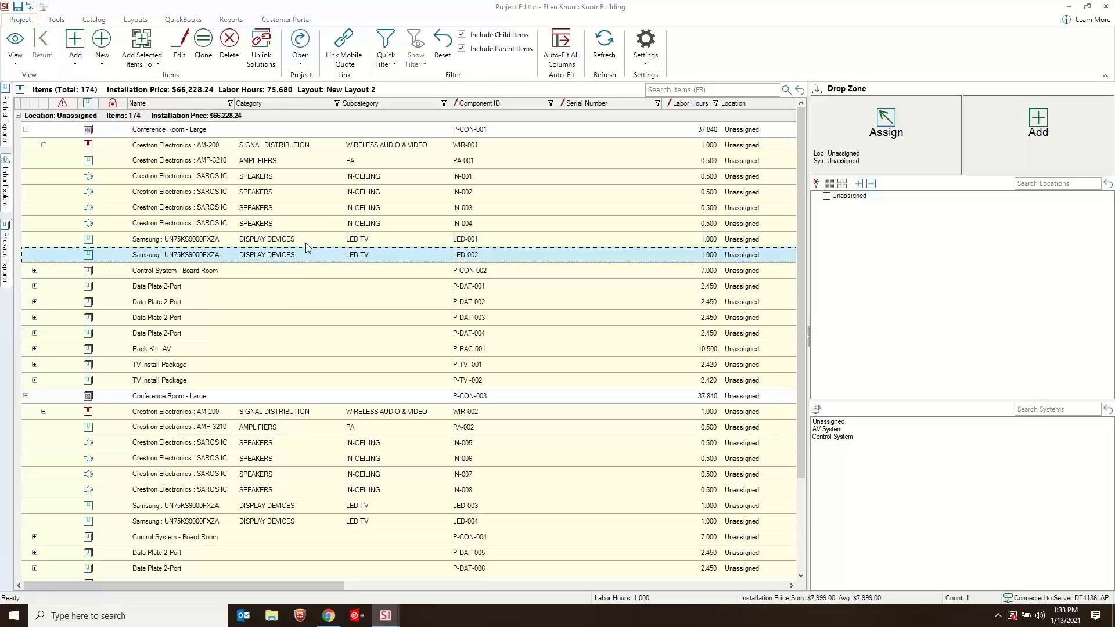
double_click(304, 237)
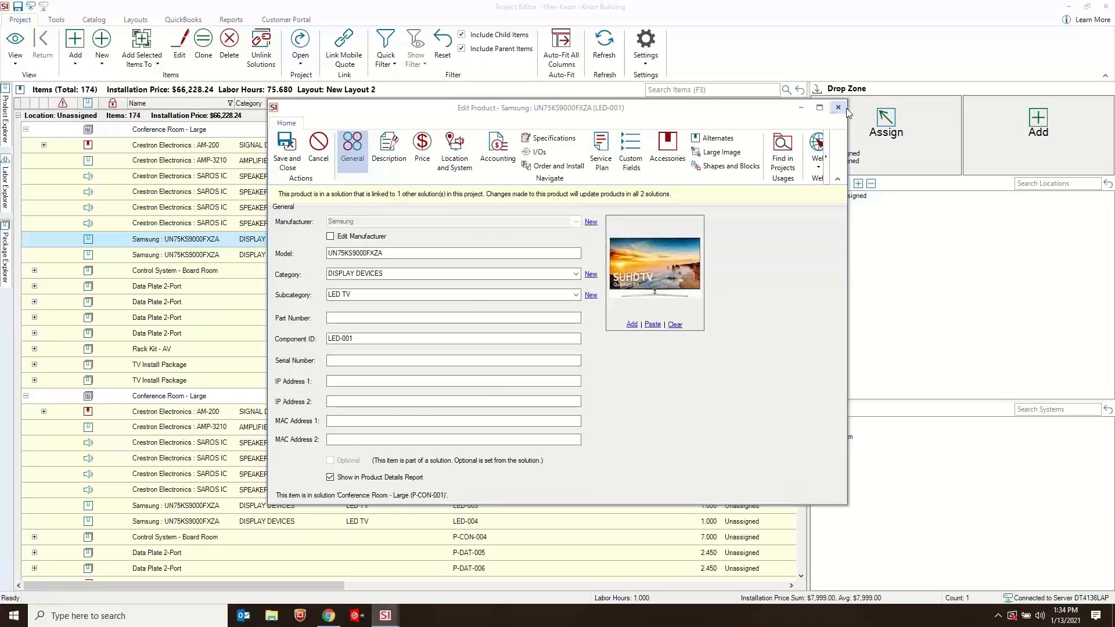
left_click(838, 108)
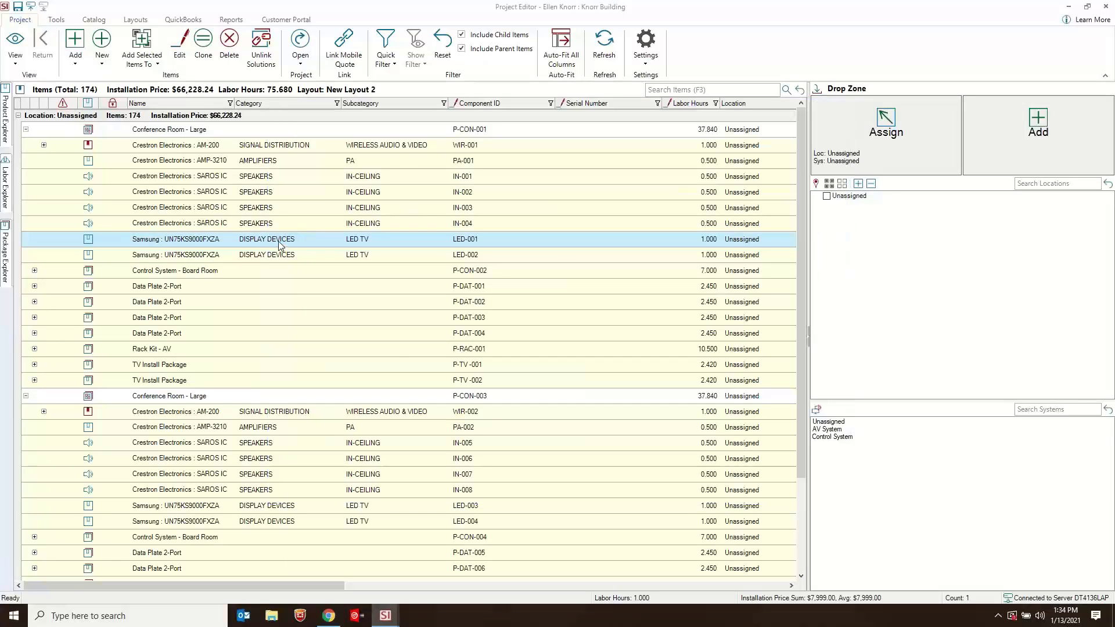
left_click(293, 505)
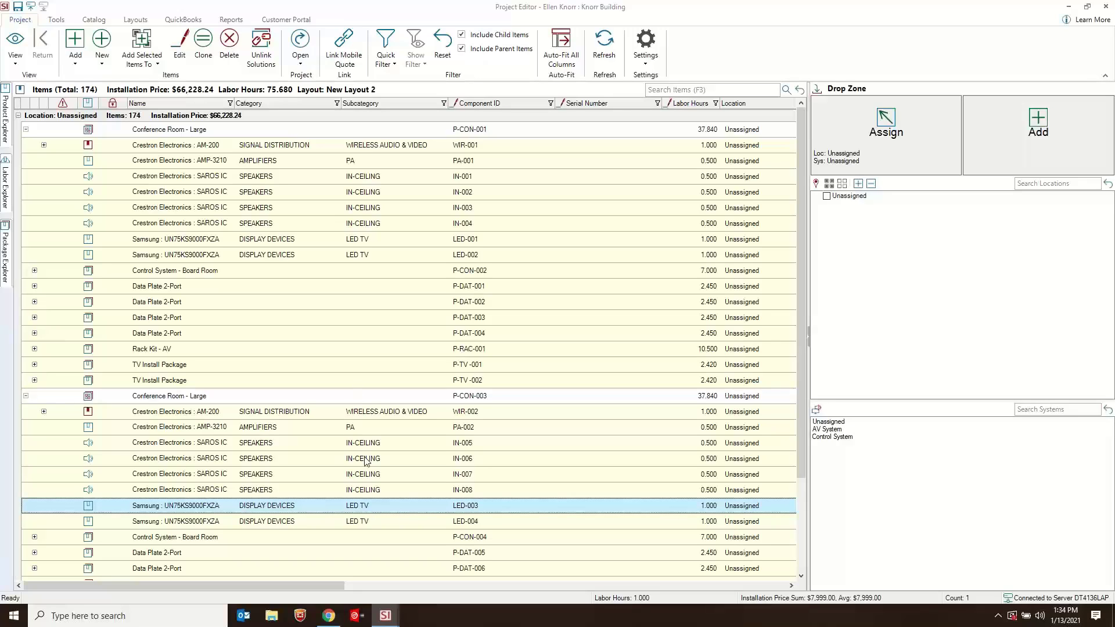
- Set the labor hours of the Samsung display LED-001 to 2 and check its counterpart LED-003 in the linked solution
left_click(313, 241)
left_click(705, 243)
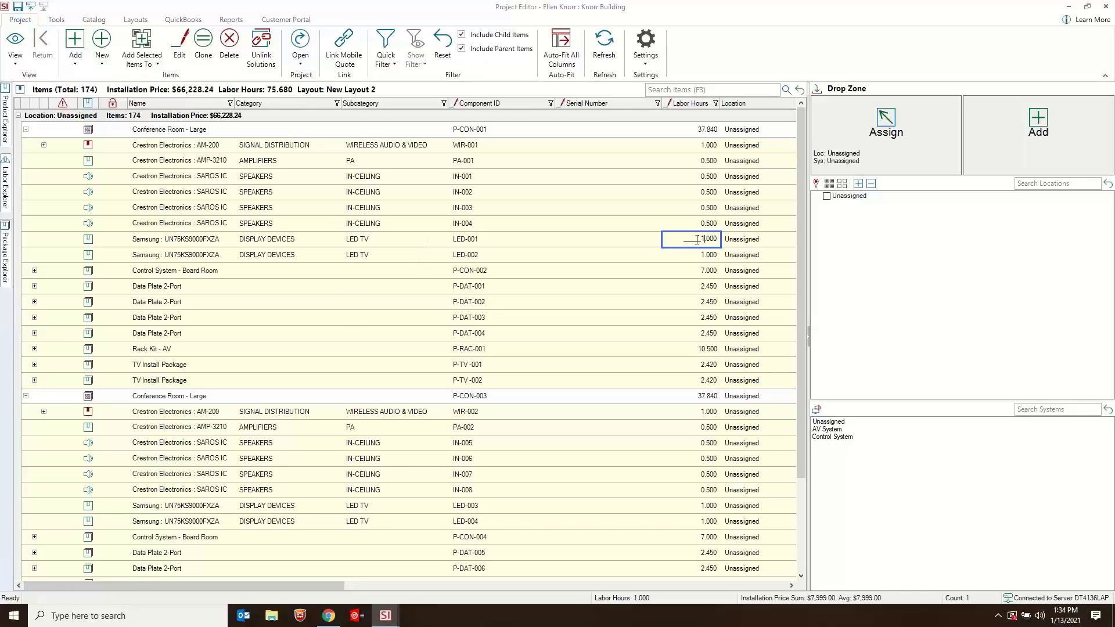
left_click_drag(696, 238, 743, 235)
type("2")
left_click(619, 242)
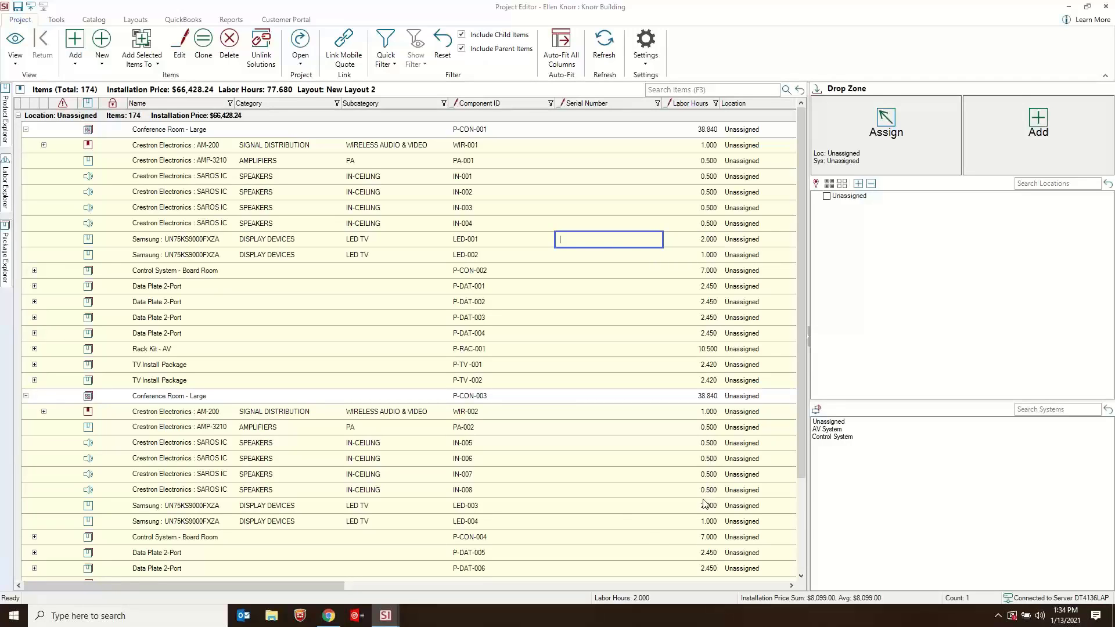
left_click(618, 512)
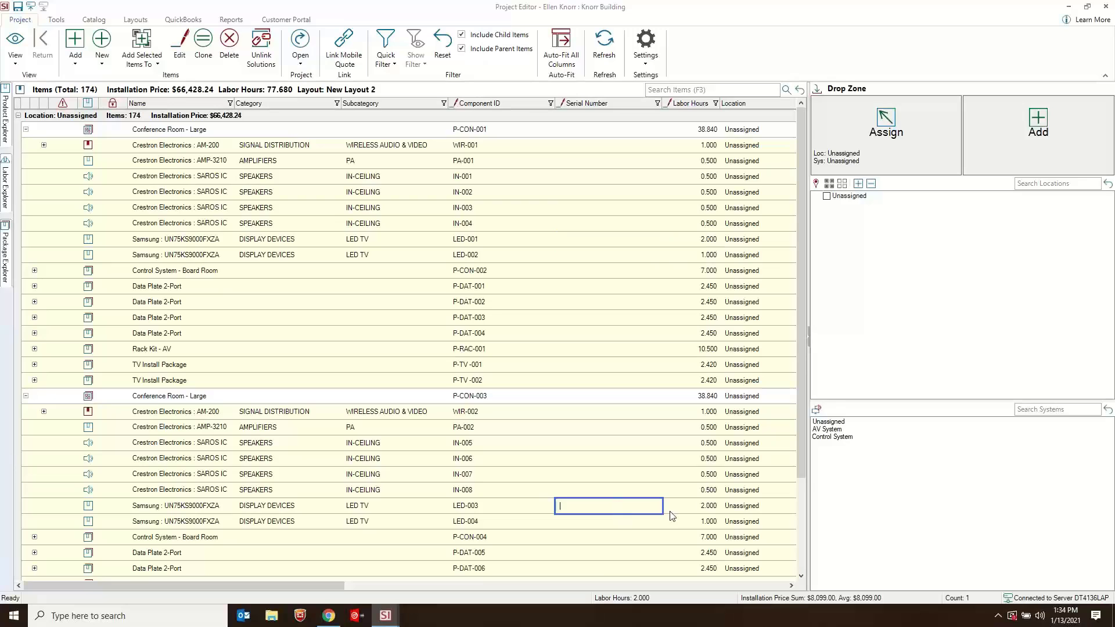
left_click(411, 509)
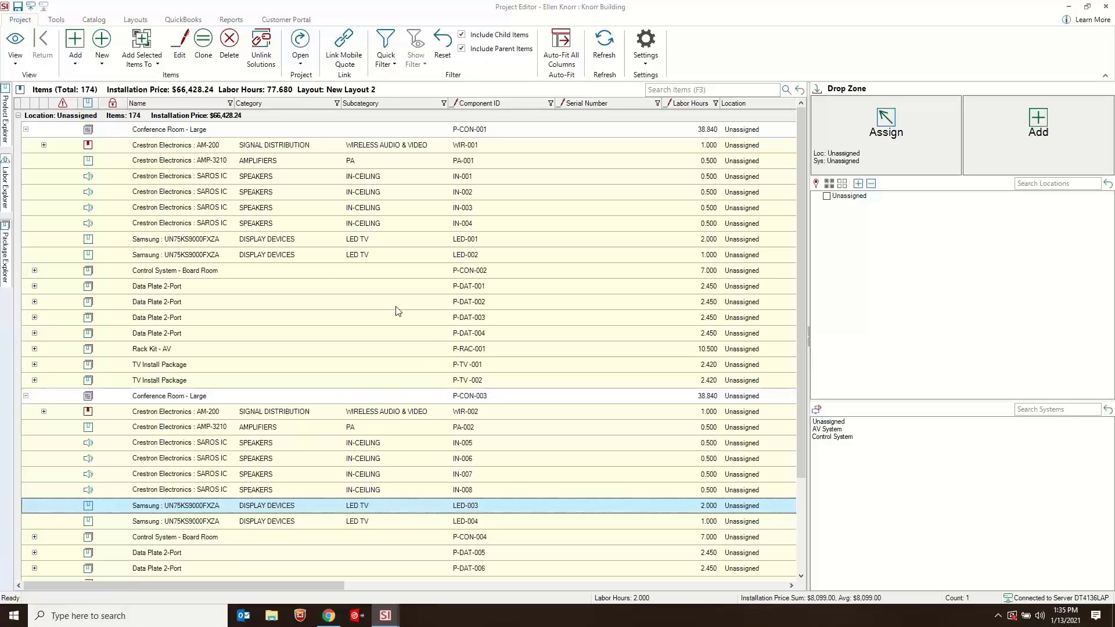
- Replace the Samsung display LED-002 in the linked solutions with the Samsung OHMY85JU7100FXZA, choosing from products with matching category
left_click(270, 253)
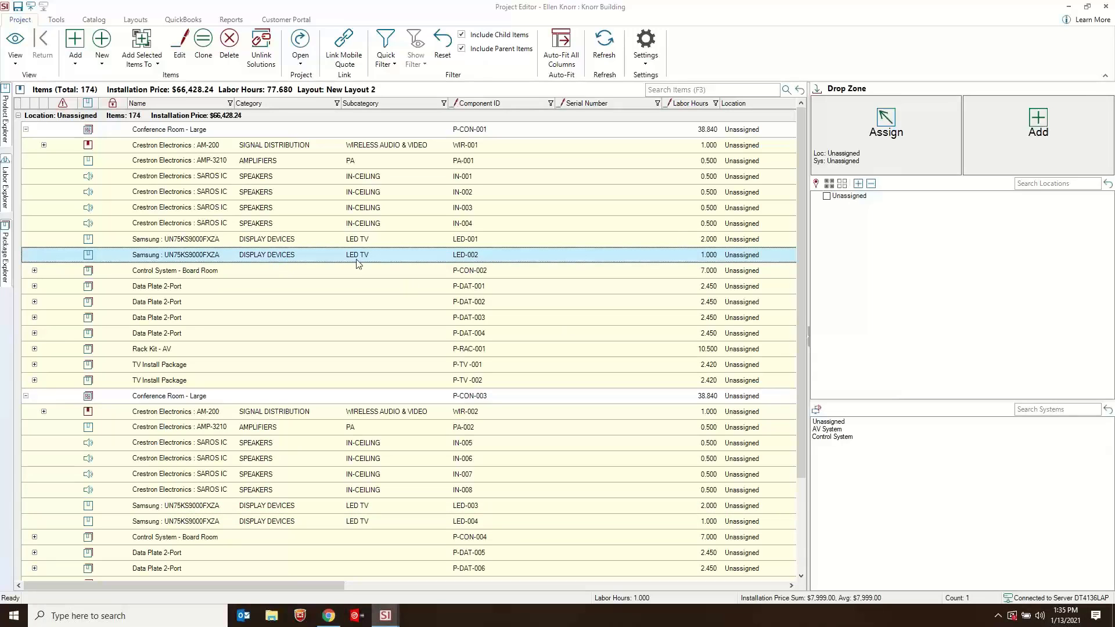
left_click(260, 242)
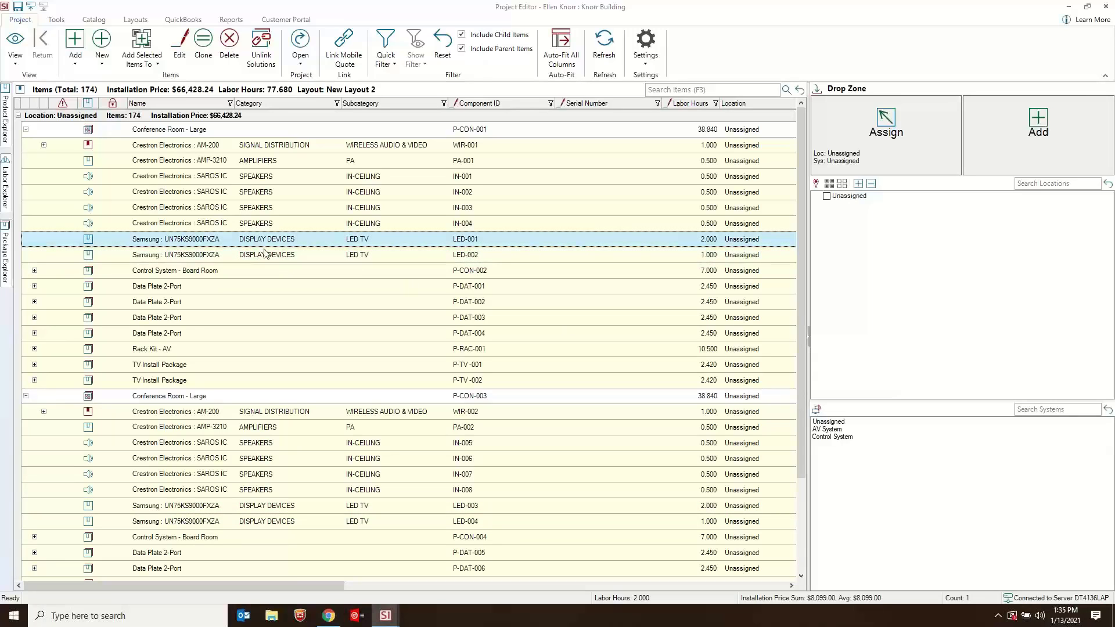
left_click(264, 253)
right_click(284, 258)
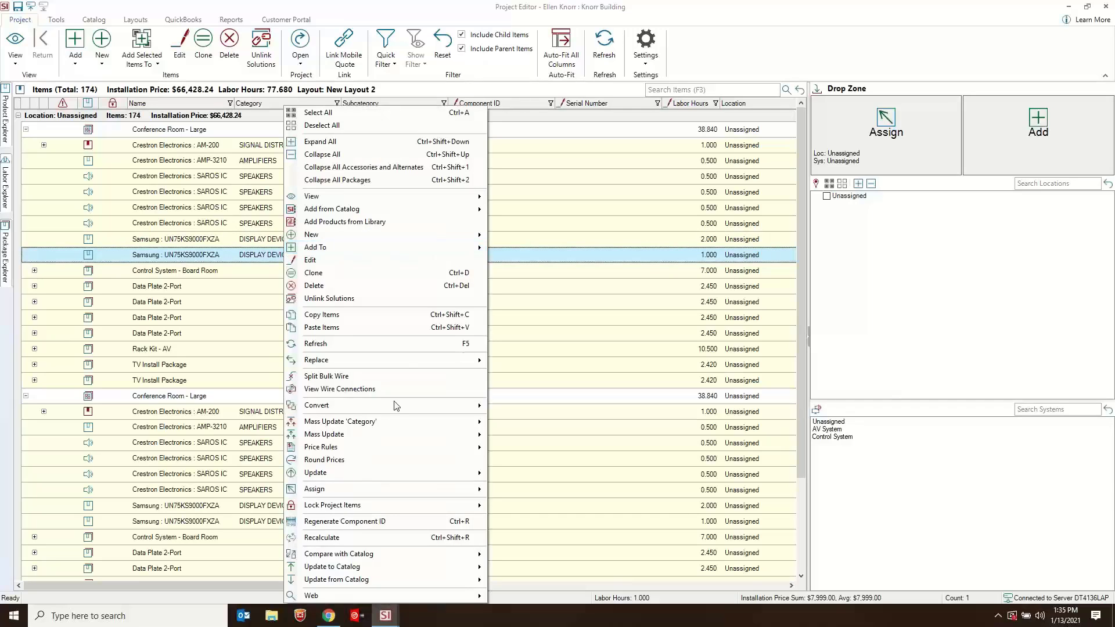
mouse_move(425, 361)
left_click(538, 360)
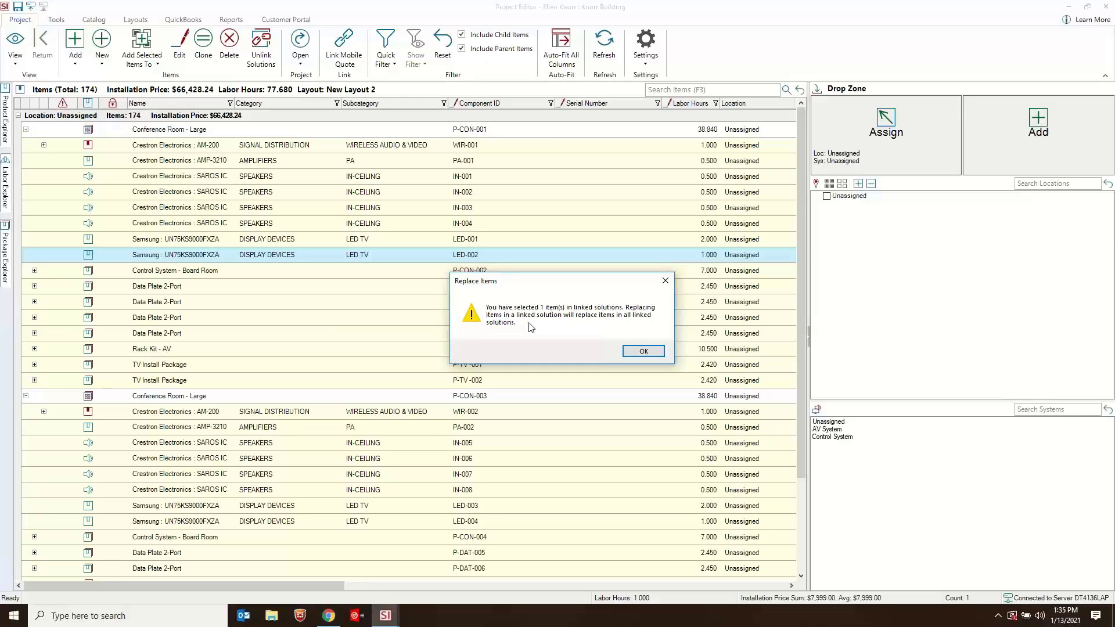
left_click(638, 351)
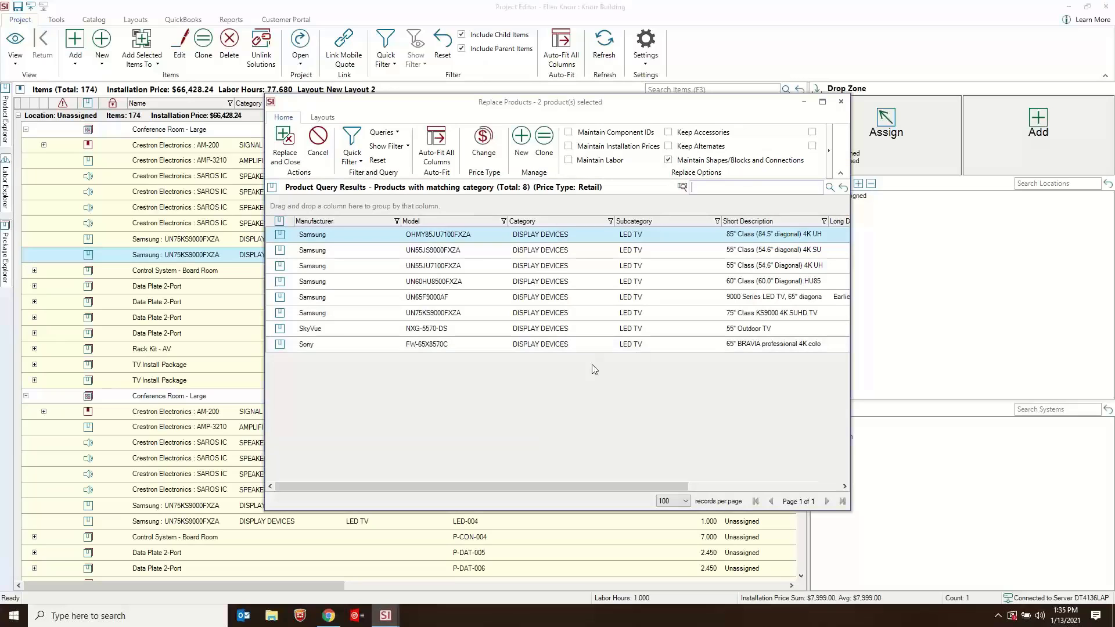
left_click(355, 235)
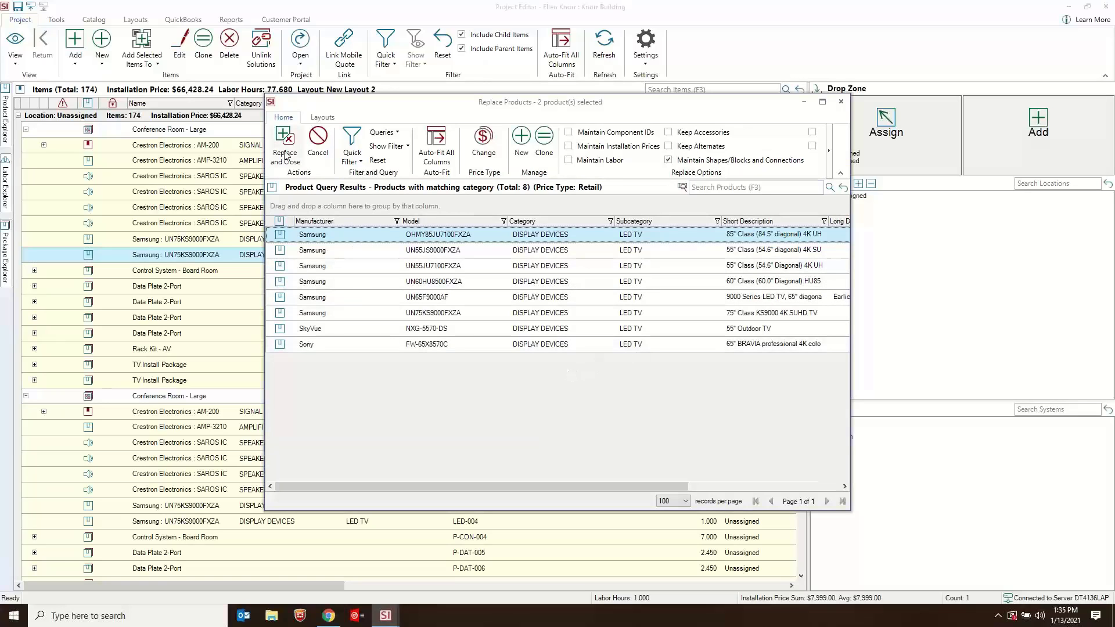
left_click(284, 152)
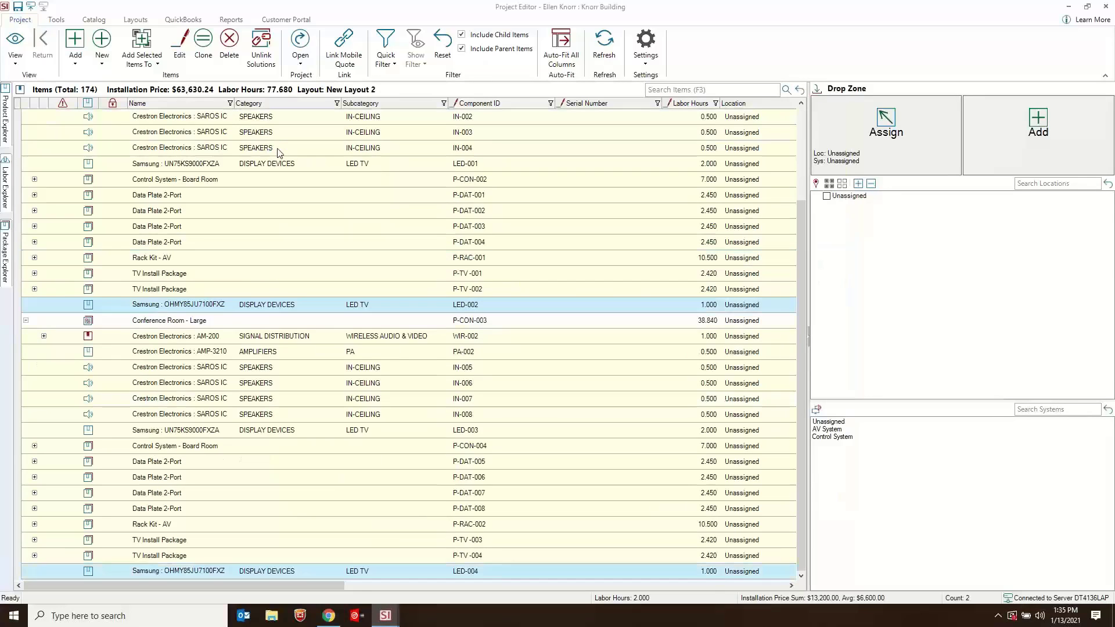
- Check the replaced Samsung displays LED-002 and LED-004 in both Conference Room - Large solutions
left_click(187, 307)
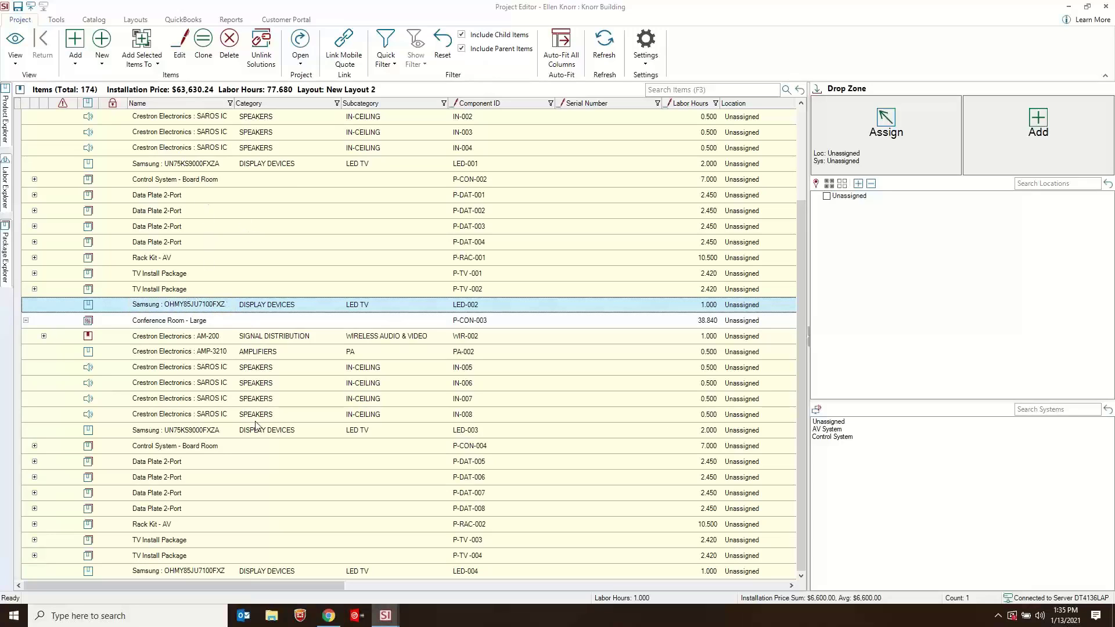
left_click(242, 573)
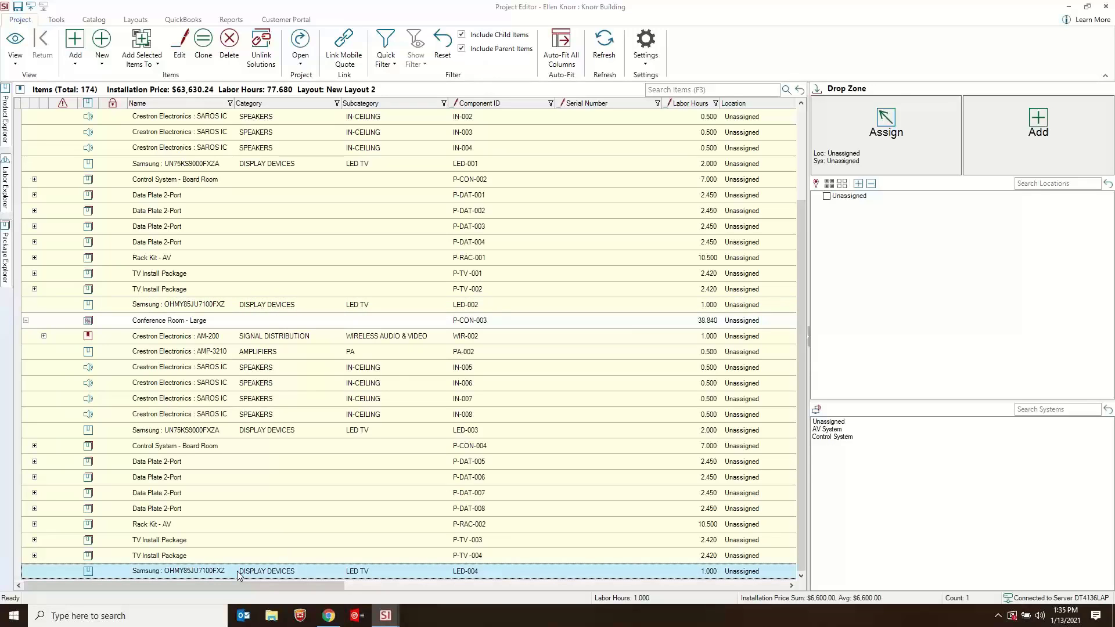
scroll(372, 442, "up", 2)
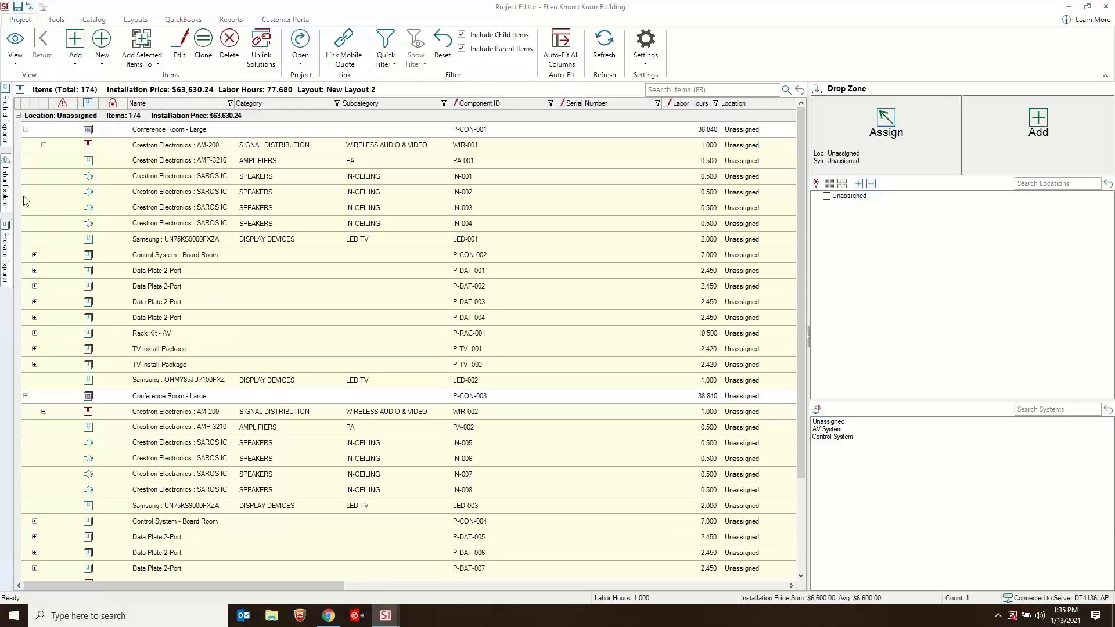
left_click(168, 223)
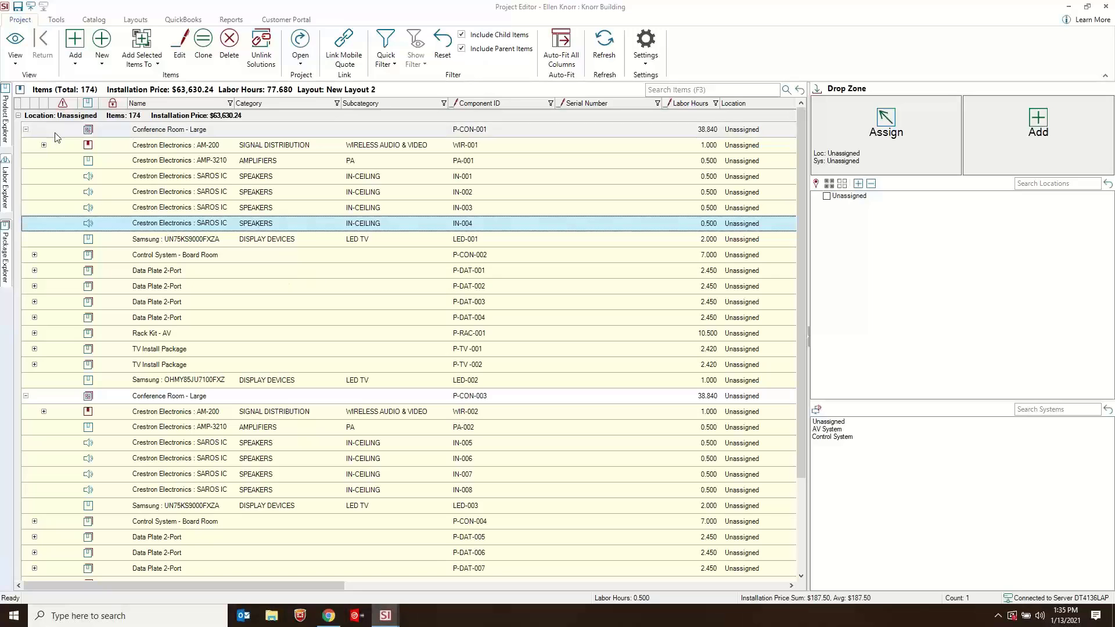
- Collapse both Conference Room - Large solutions, P-CON-001 and P-CON-003, in the project items
left_click(25, 129)
left_click(26, 130)
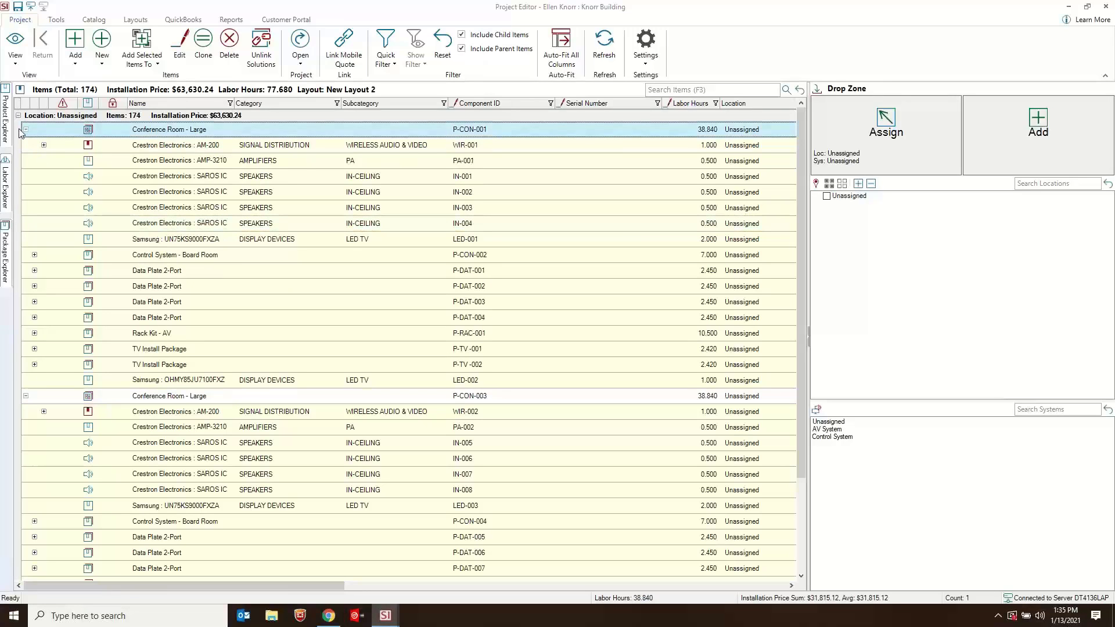
left_click(21, 118)
left_click(25, 130)
left_click(25, 145)
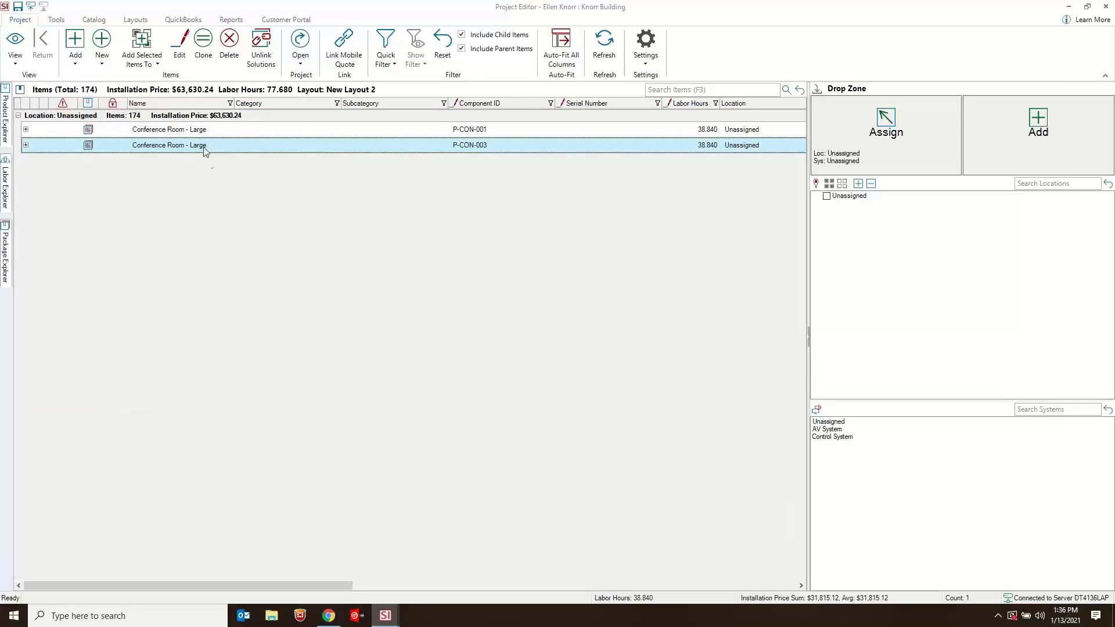
- Add 4 more Conference Room - Large solutions to the project, cloning the existing configuration so they are linked
mouse_move(10, 256)
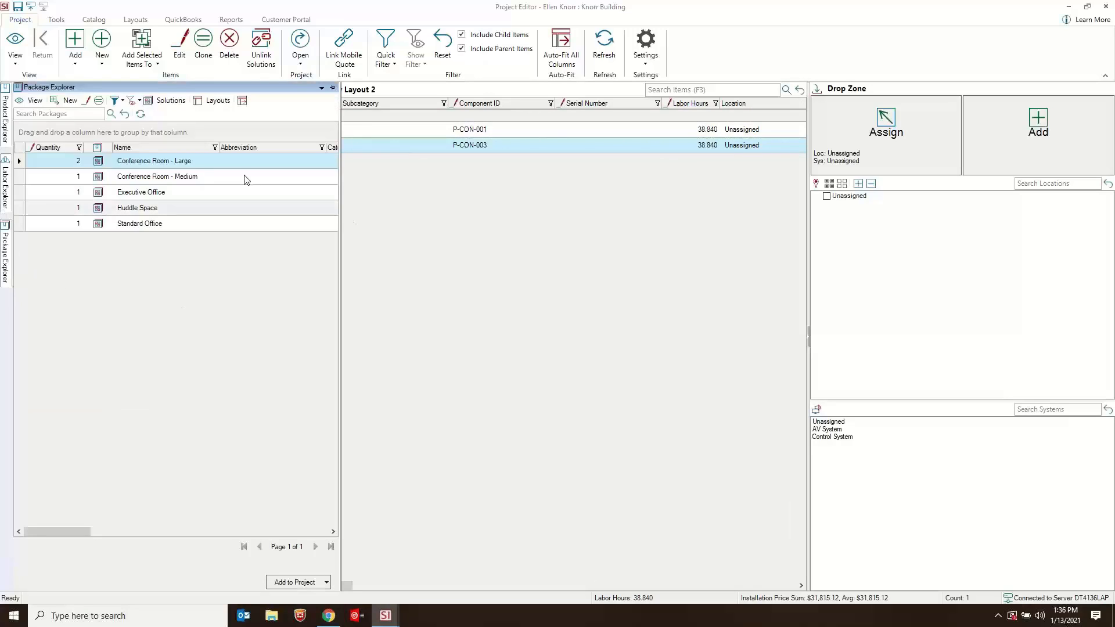
left_click(74, 162)
left_click(88, 163)
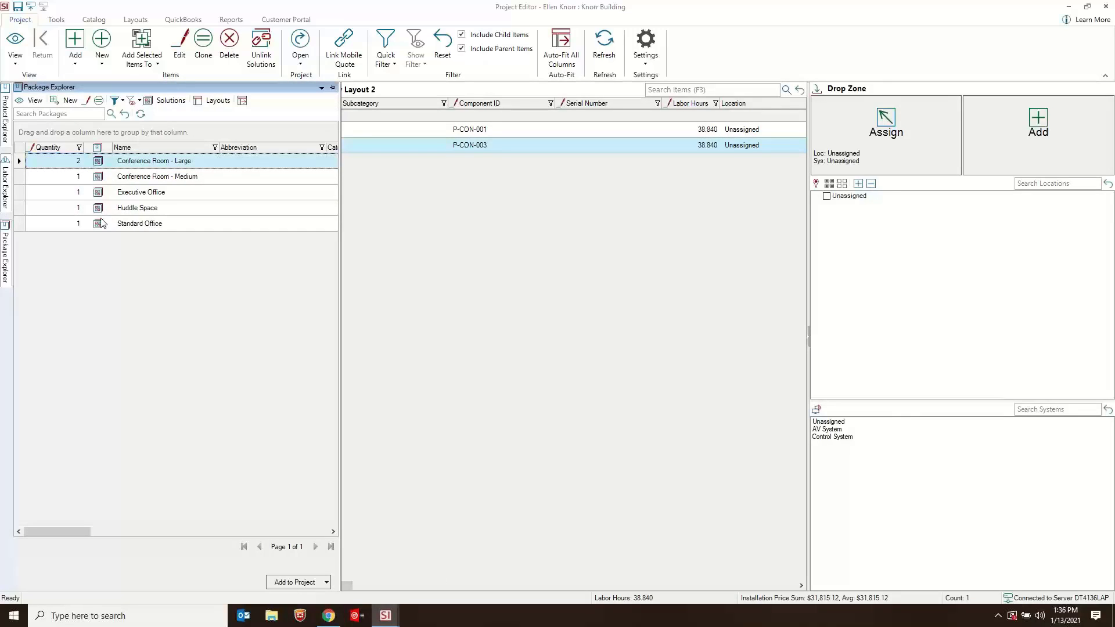
left_click(76, 162)
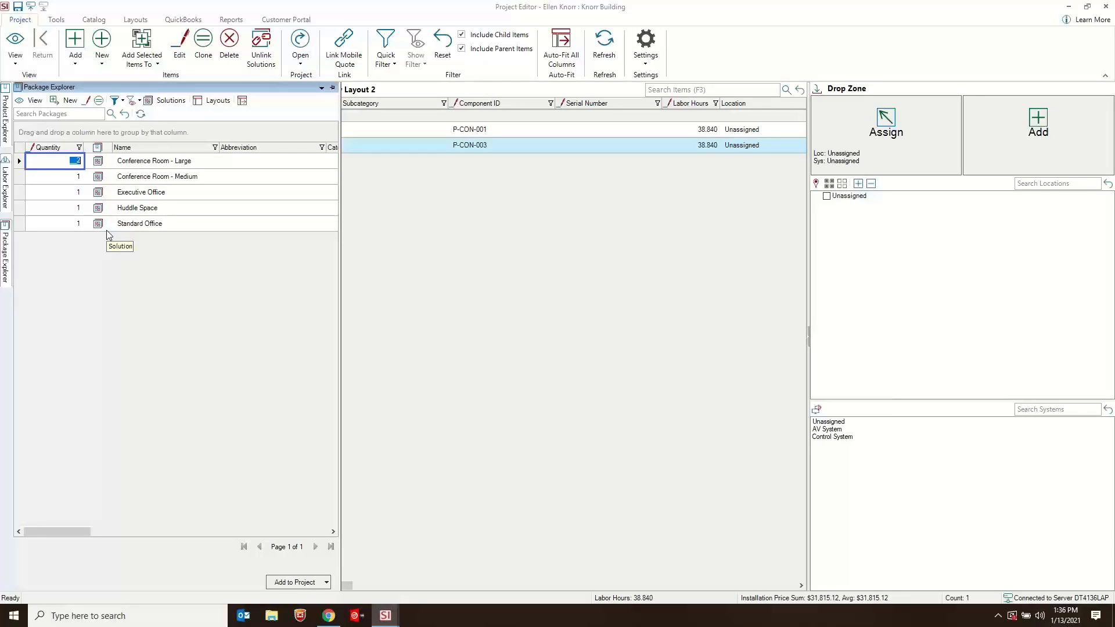
type("4")
left_click(154, 166)
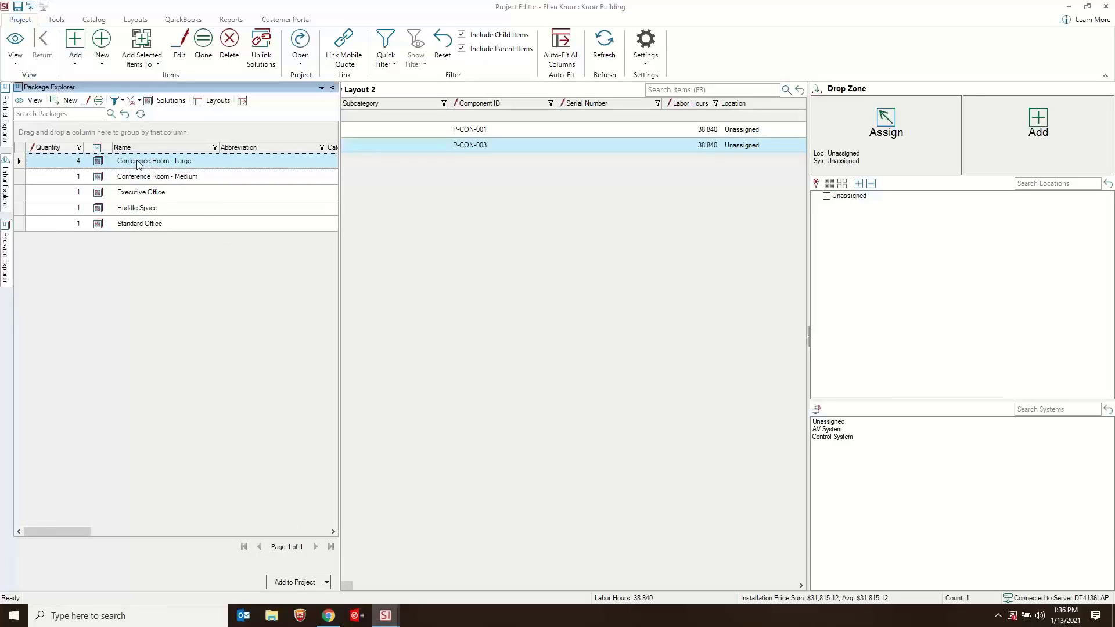
mouse_move(140, 164)
left_mouse_down()
mouse_move(566, 232)
mouse_move(557, 229)
left_mouse_up()
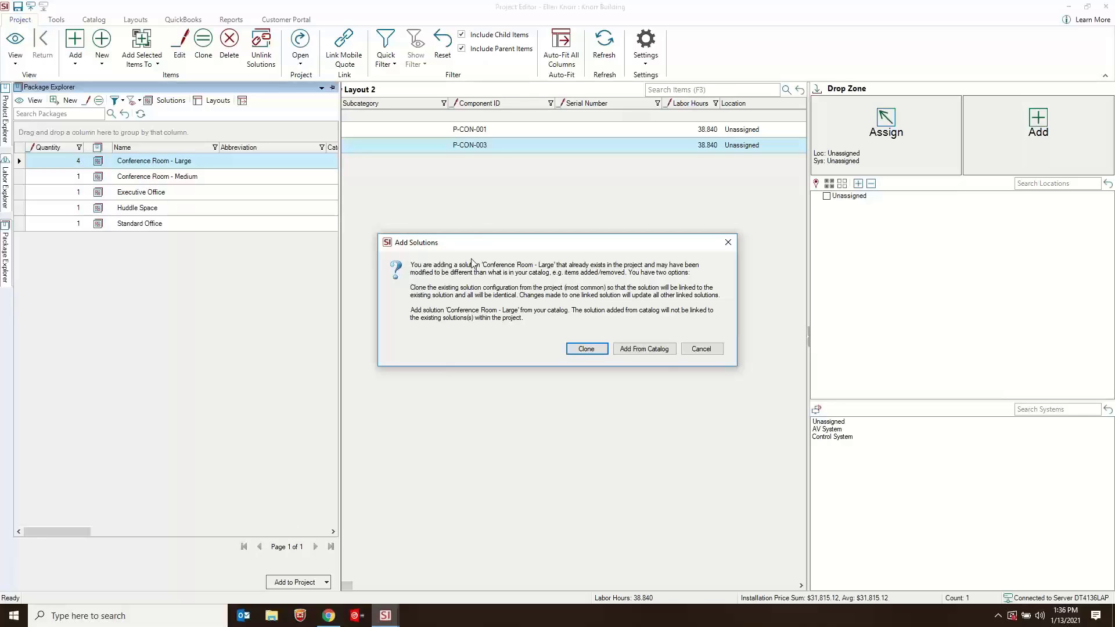
left_click(586, 349)
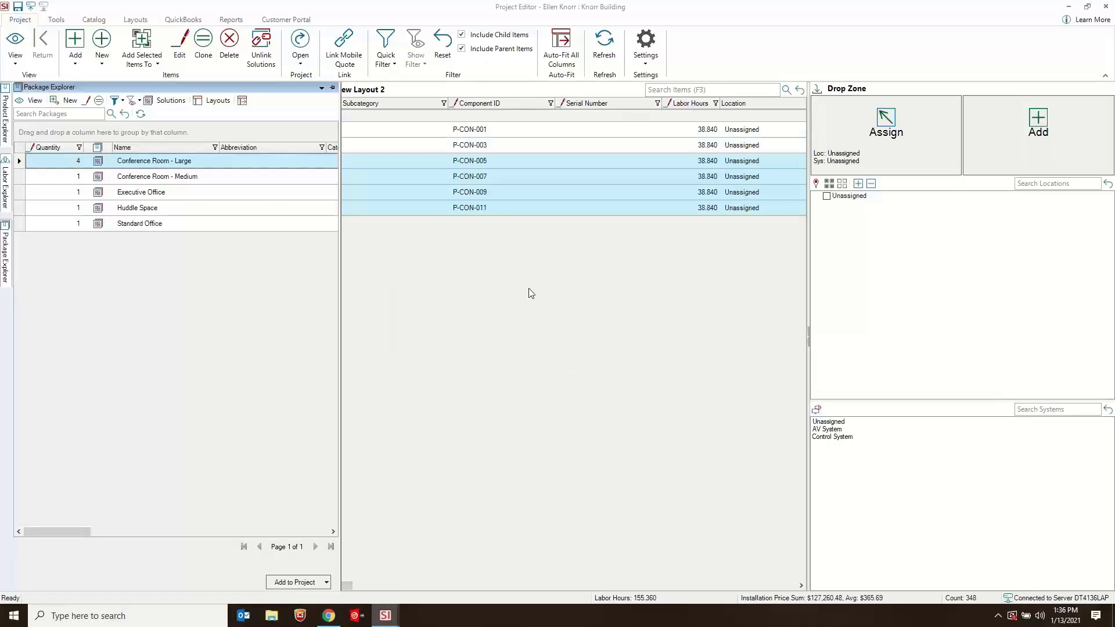
left_click(463, 163)
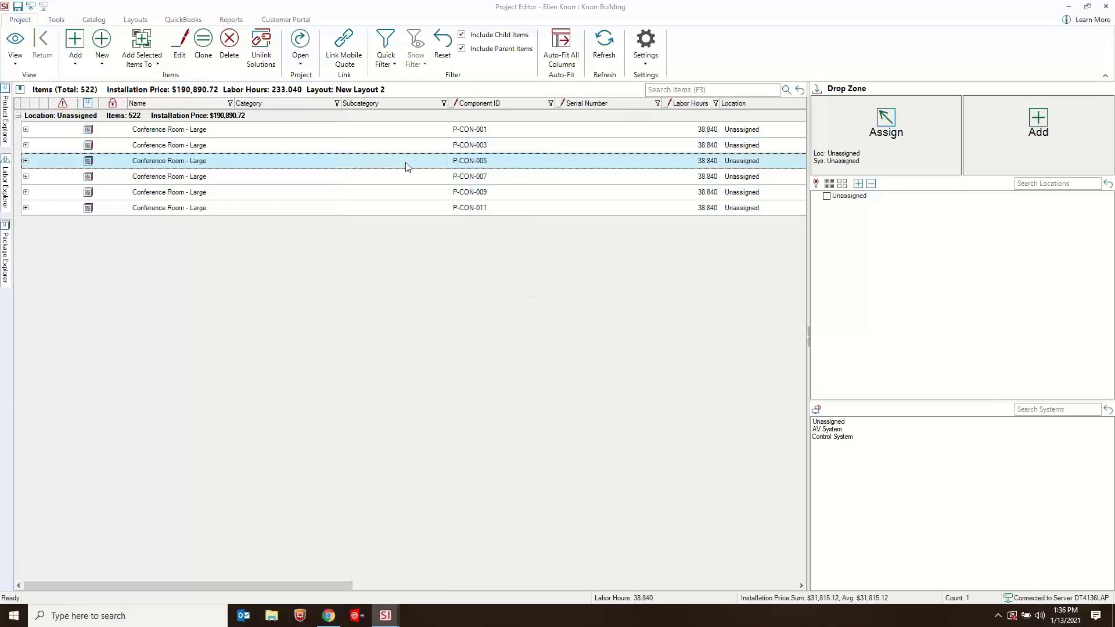
- Check the Samsung displays inside the cloned Conference Room - Large solution P-CON-007, and collapse it again
left_click(99, 133)
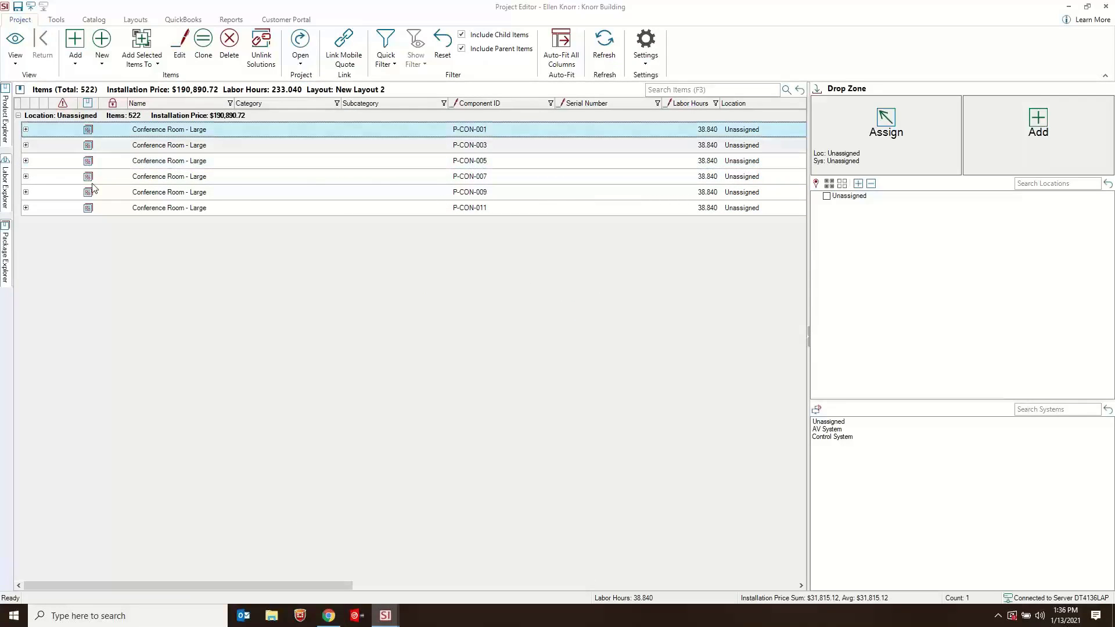
left_click(25, 177)
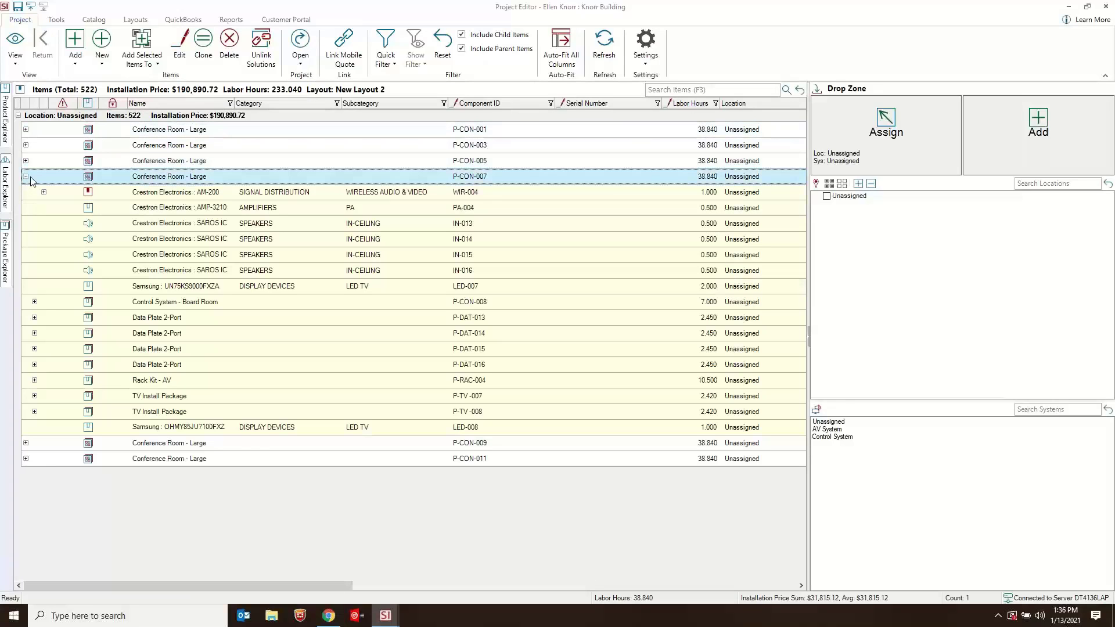
left_click(179, 428)
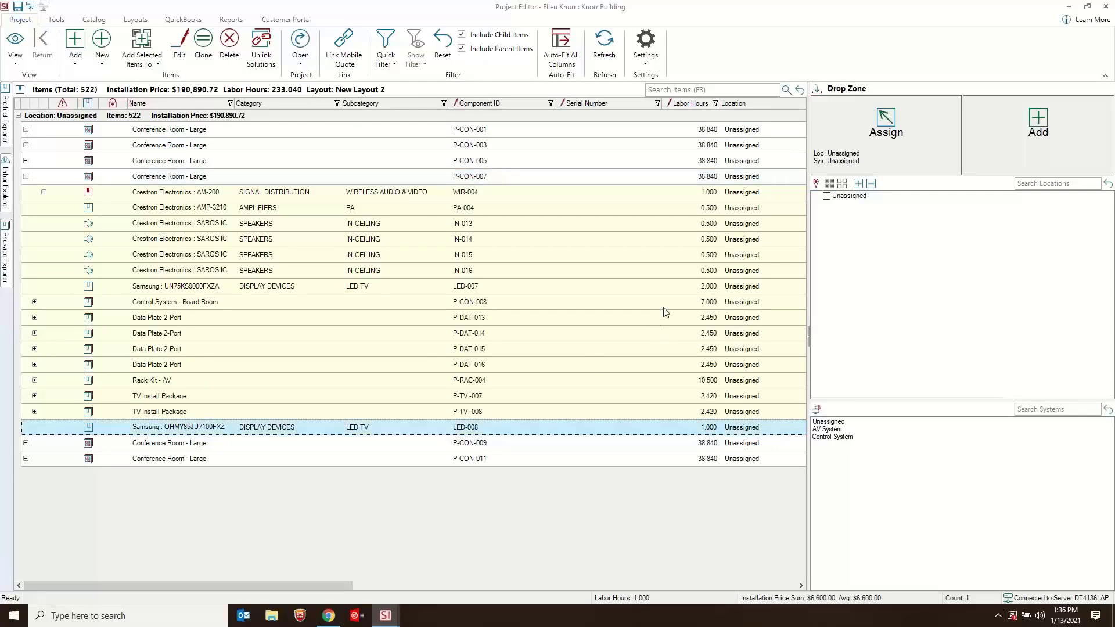
left_click(26, 176)
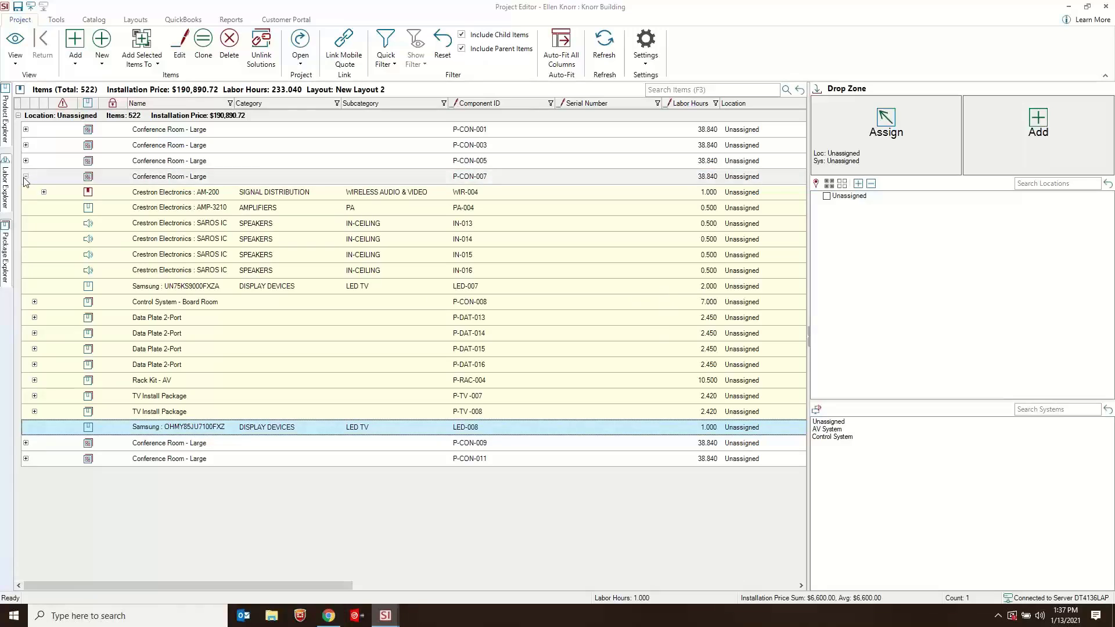
- Add 2 Conference Room - Large solutions to the project from the catalog instead of cloning the existing configuration
left_click(11, 249)
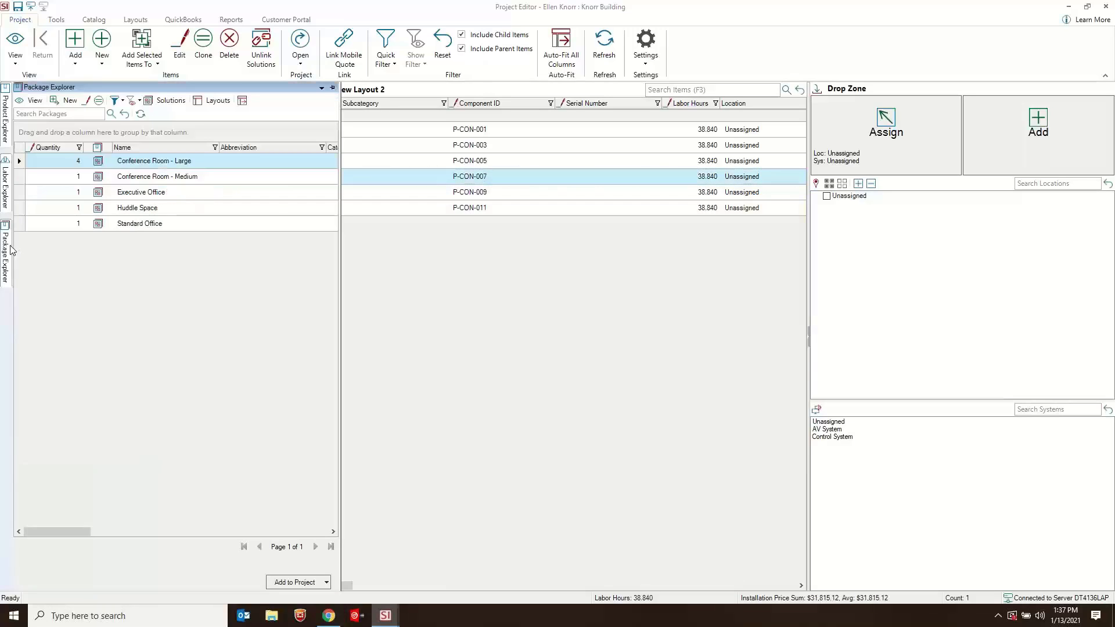
left_click(75, 161)
type("2")
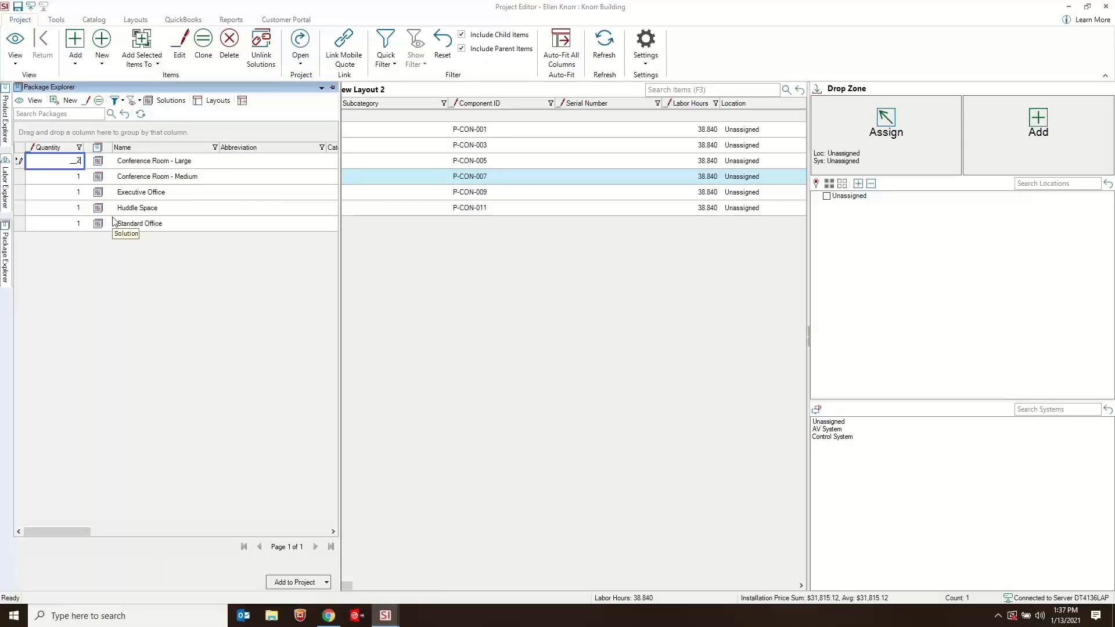
left_click(150, 166)
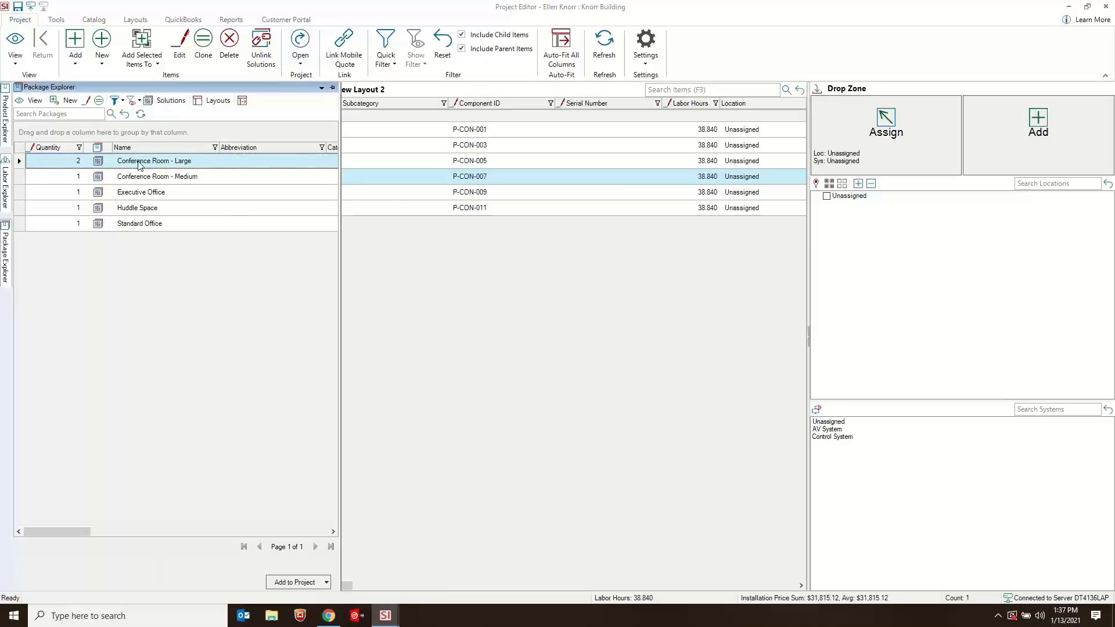
left_click_drag(141, 168, 585, 337)
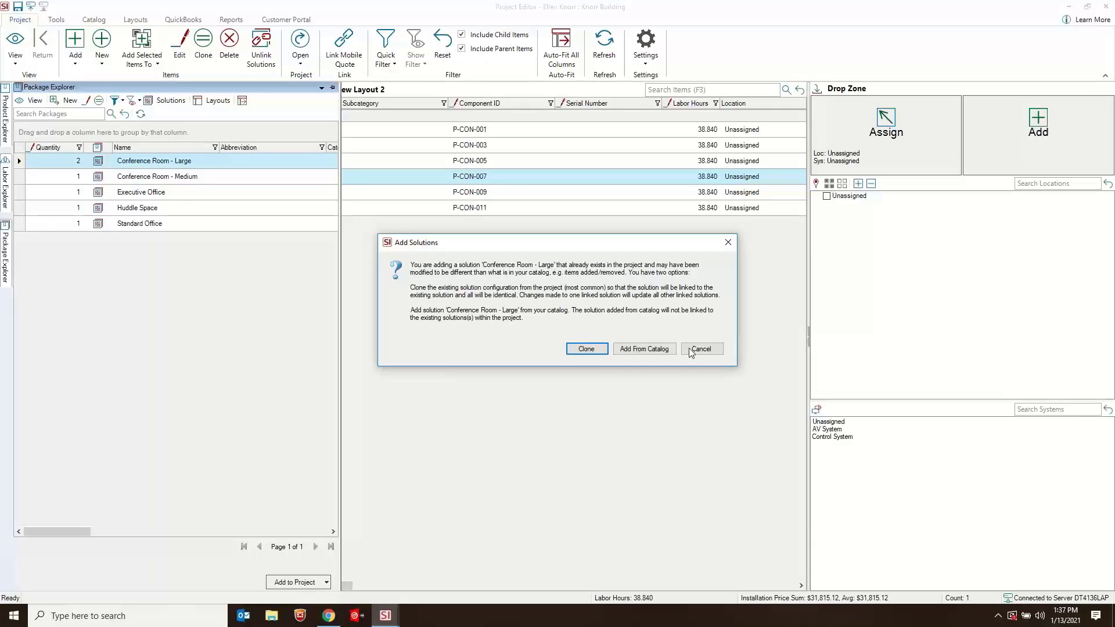
left_click(640, 350)
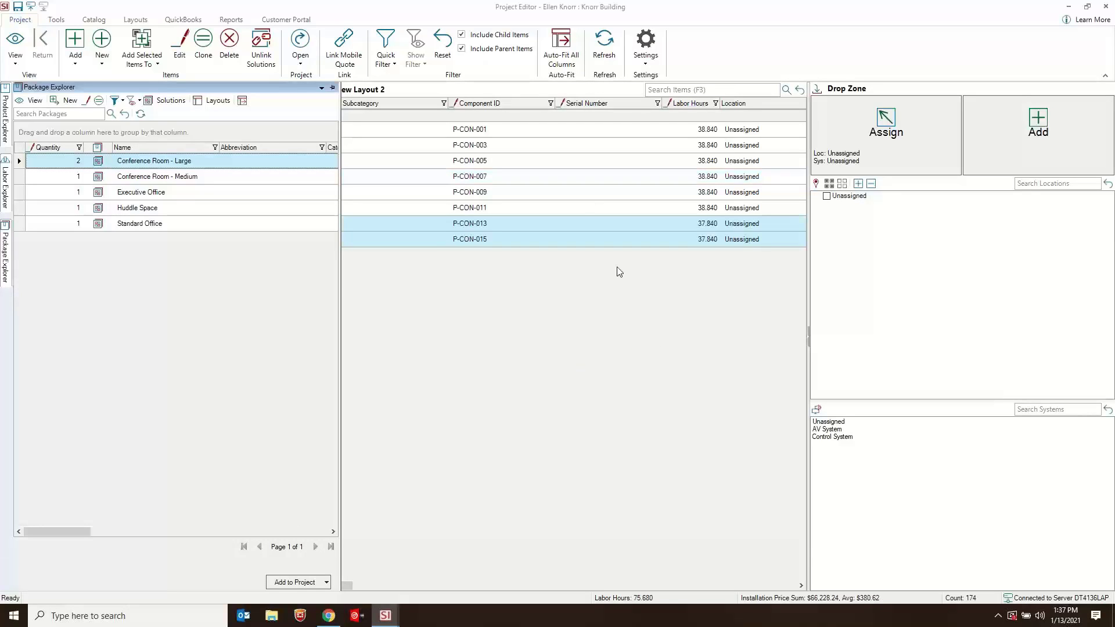
left_click(565, 207)
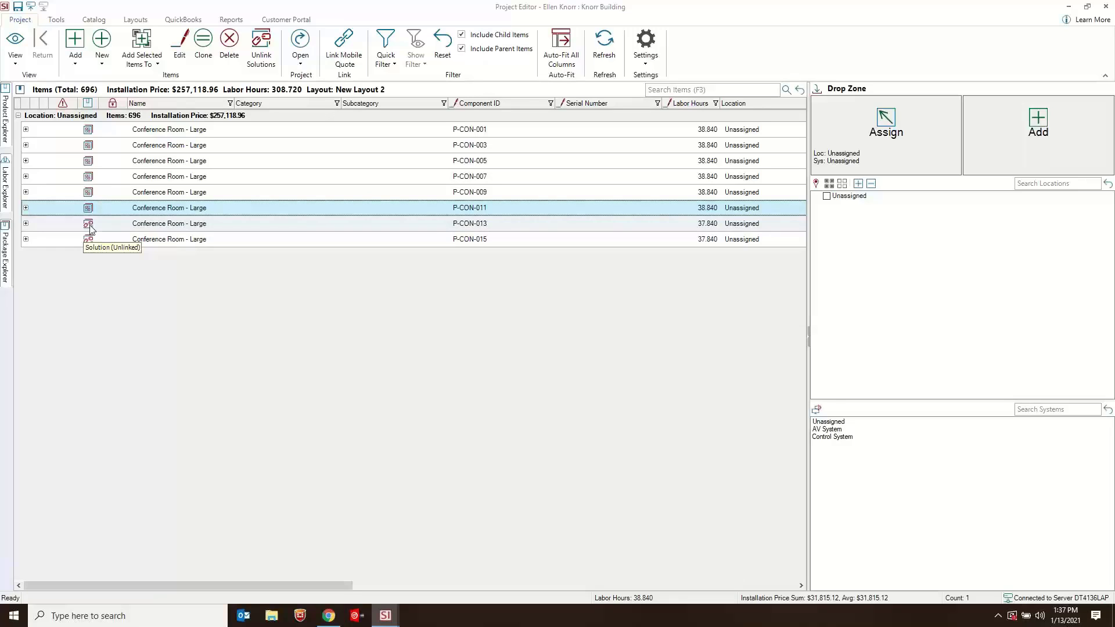
- Examine the items inside the two unlinked Conference Room - Large solutions, P-CON-013 and P-CON-015, and collapse both
left_click(26, 223)
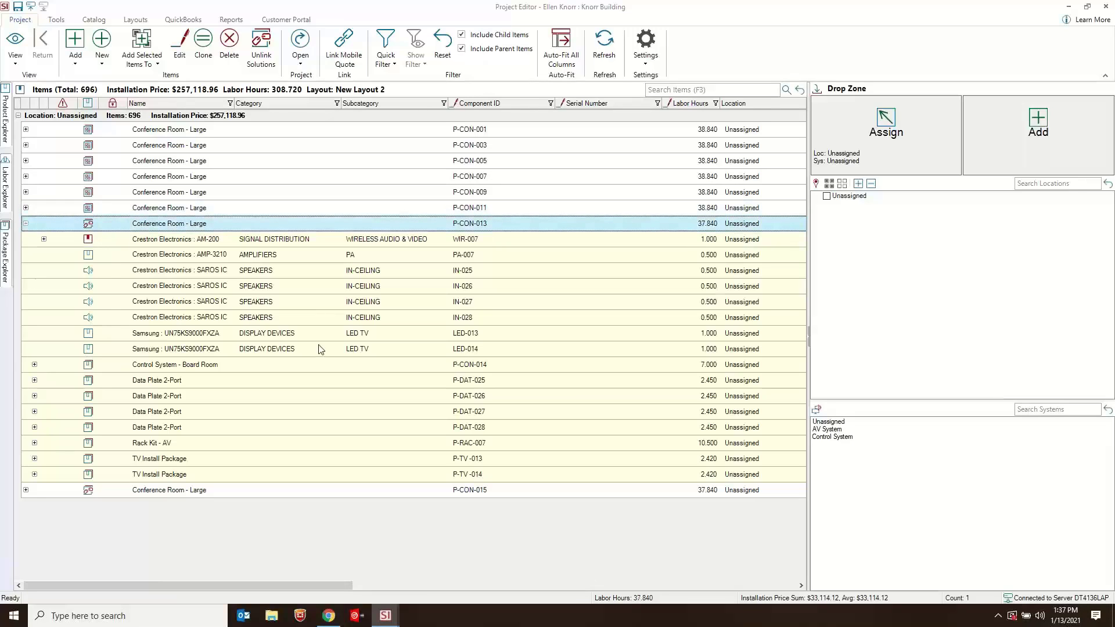
left_click(262, 338)
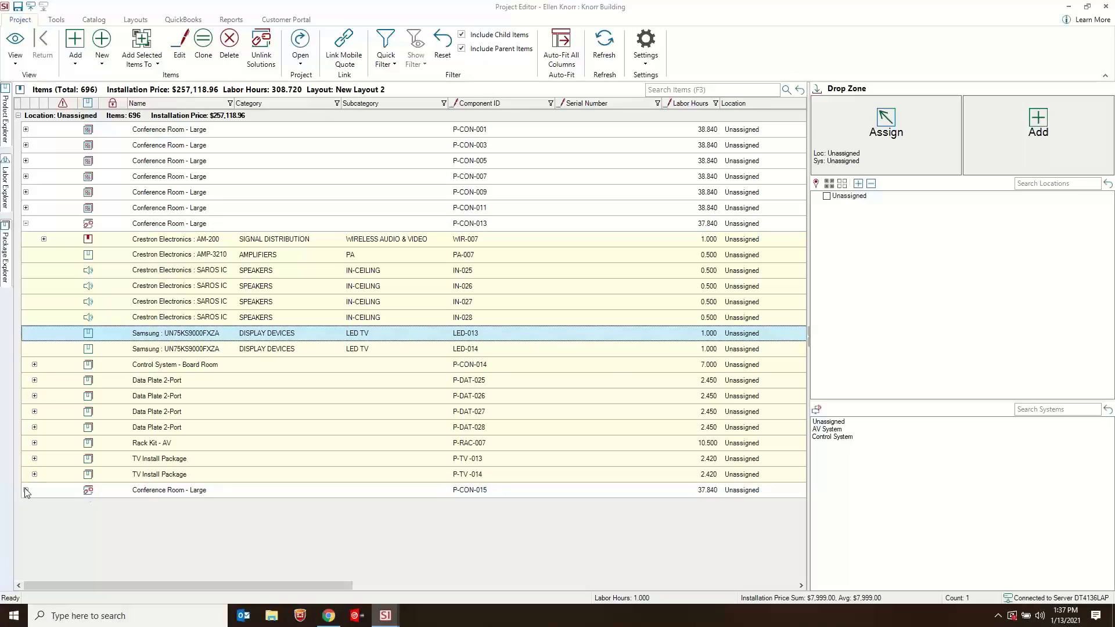
left_click(110, 490)
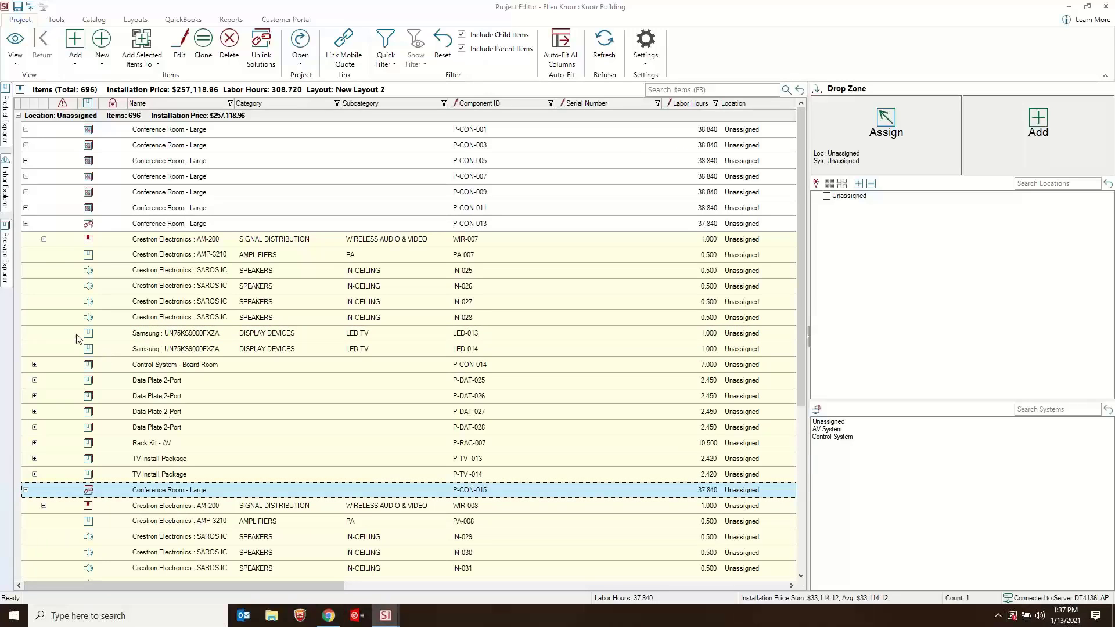
left_click(26, 223)
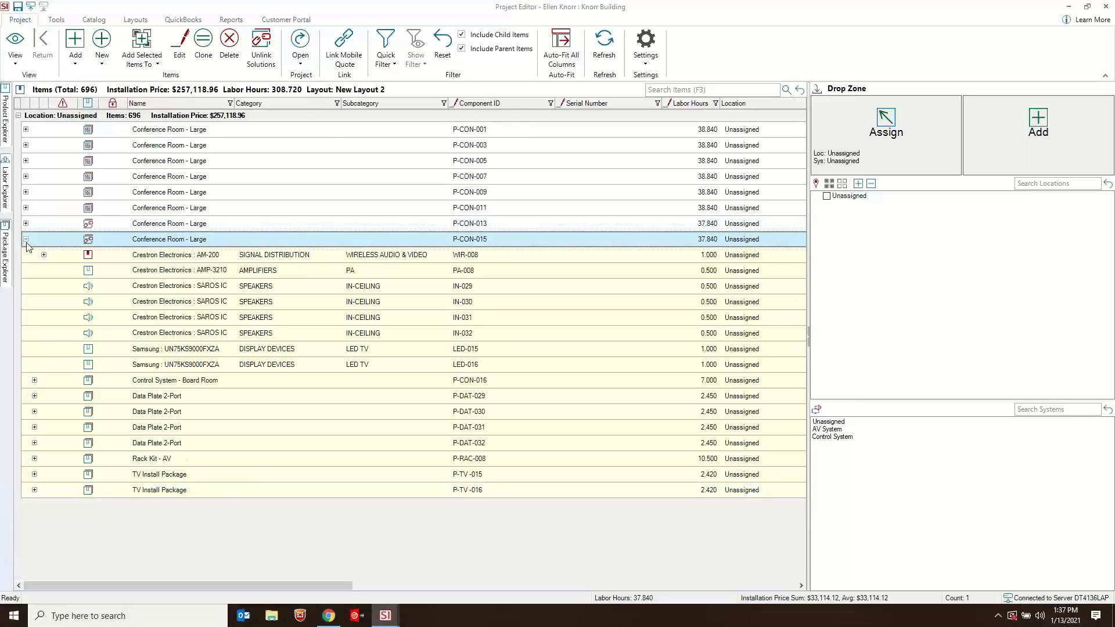
left_click(26, 238)
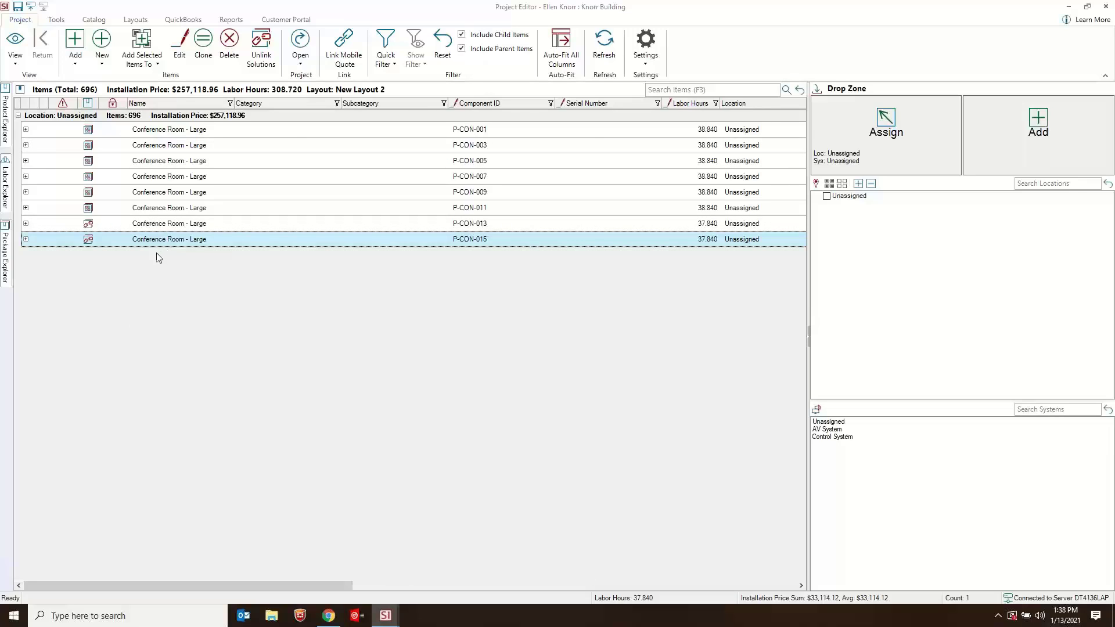
- Delete the two unlinked Conference Room - Large solutions, P-CON-013 and P-CON-015, from the project
left_click(184, 224)
left_click(180, 240, "shift")
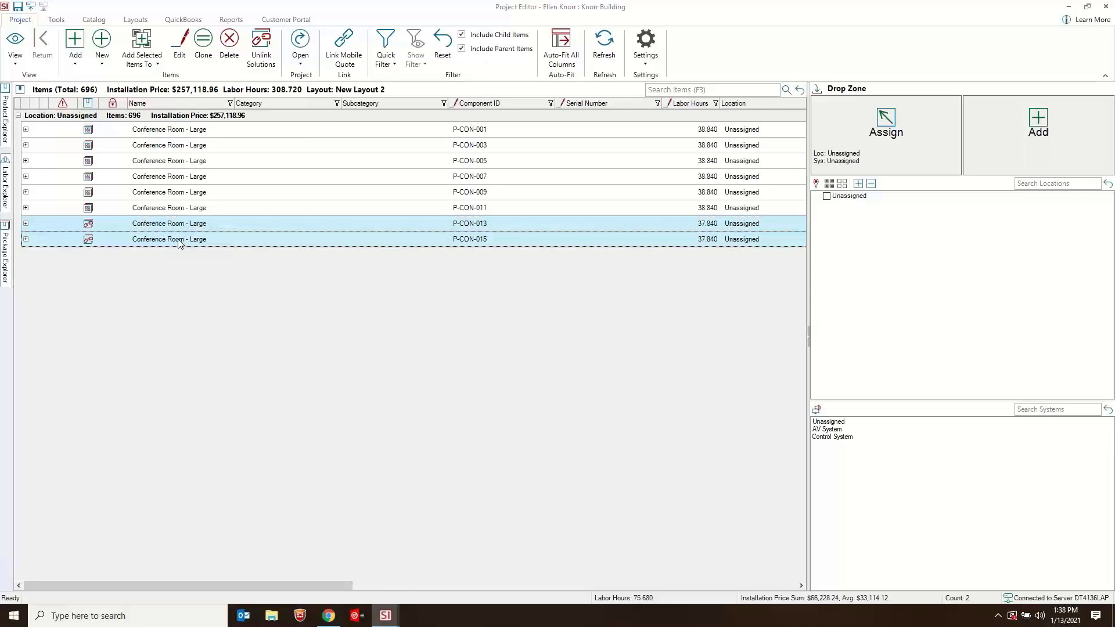
key("Delete")
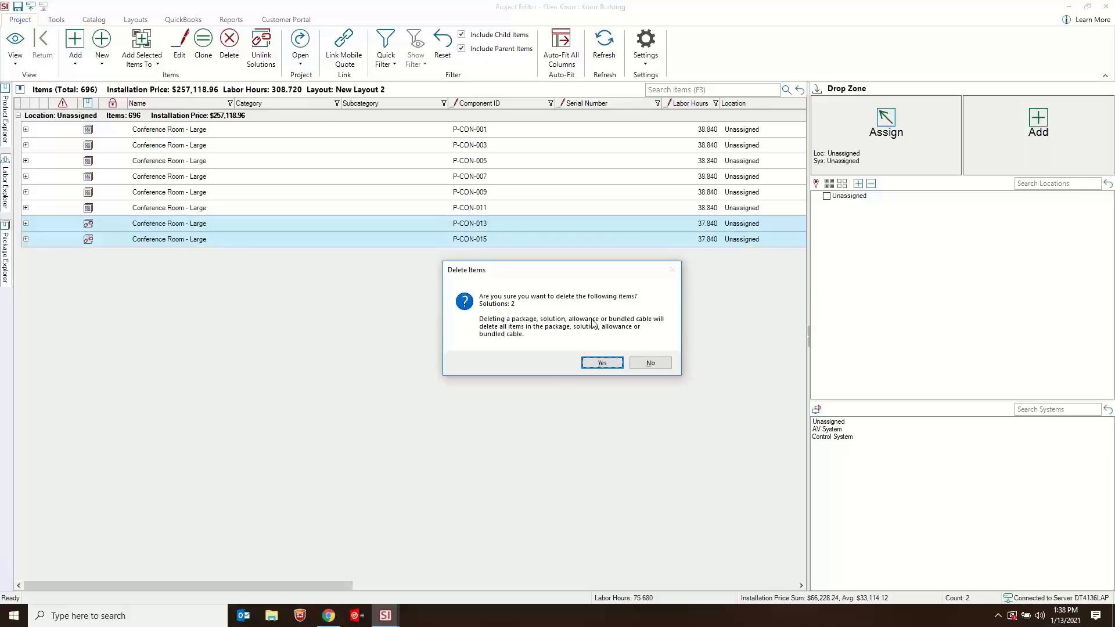
left_click(590, 361)
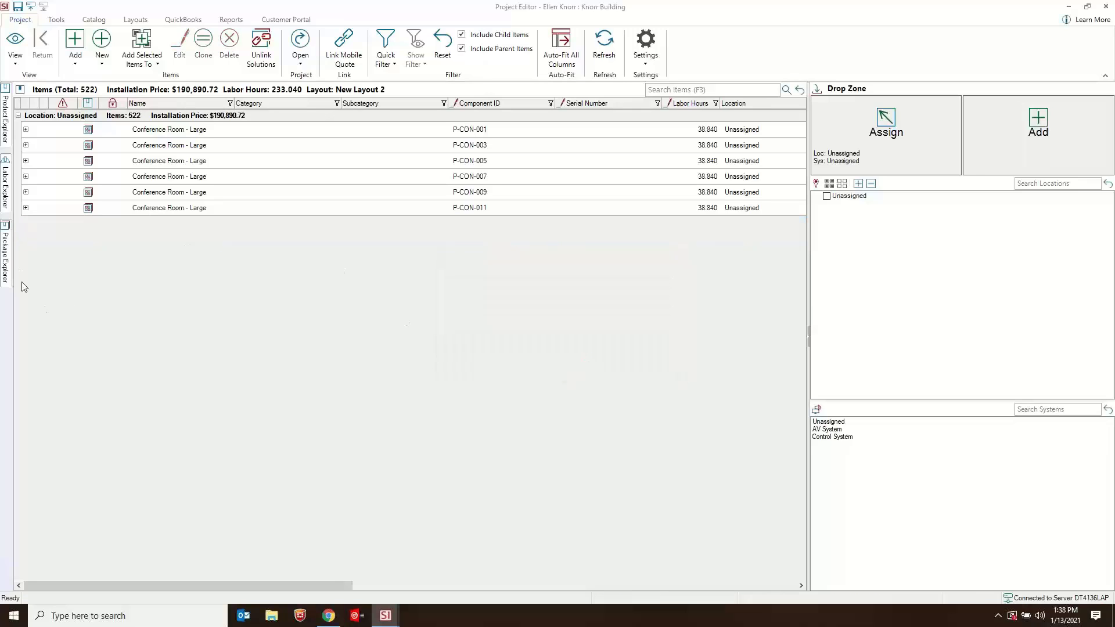
- Add 15 Huddle Space solutions to the project from the package catalog
left_click(4, 259)
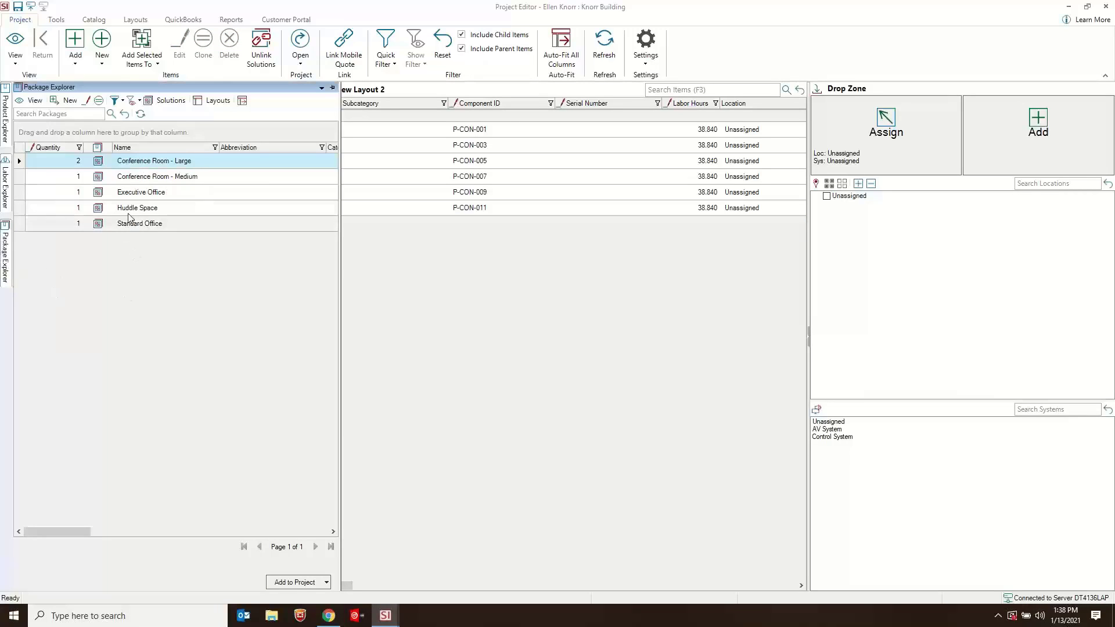
left_click(43, 208)
left_click(59, 207)
type("5")
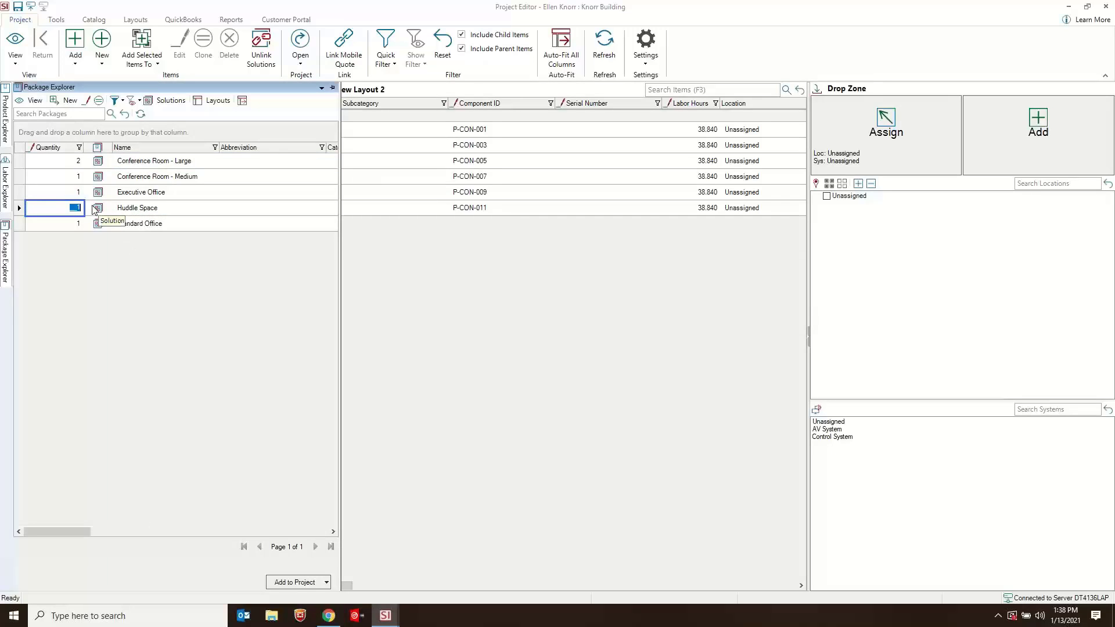
left_click(127, 210)
left_click_drag(156, 209, 529, 314)
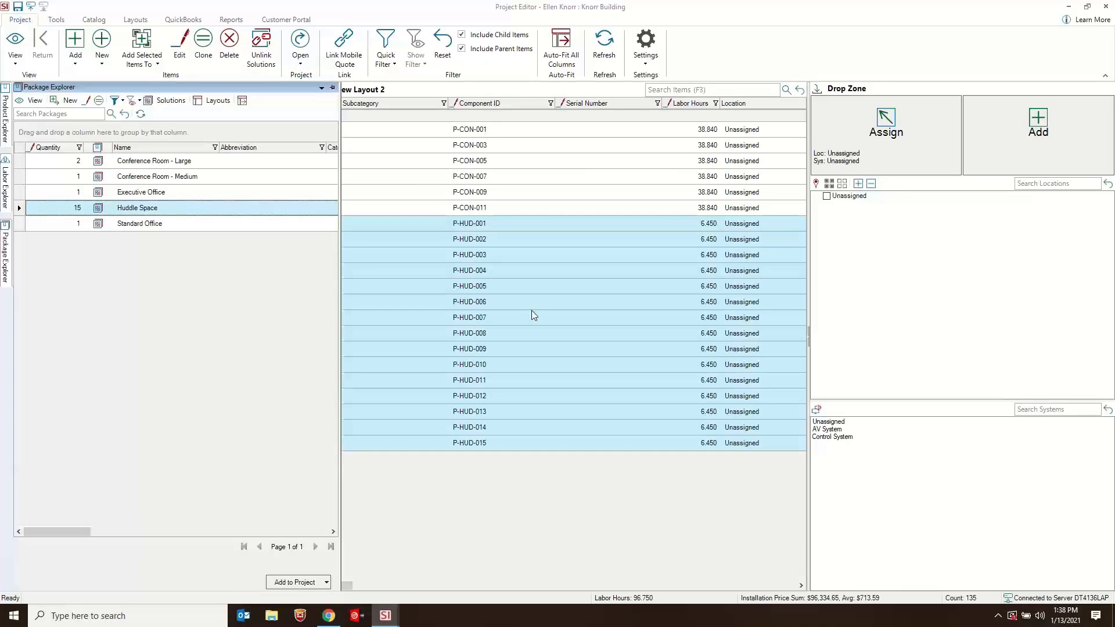
left_click(638, 209)
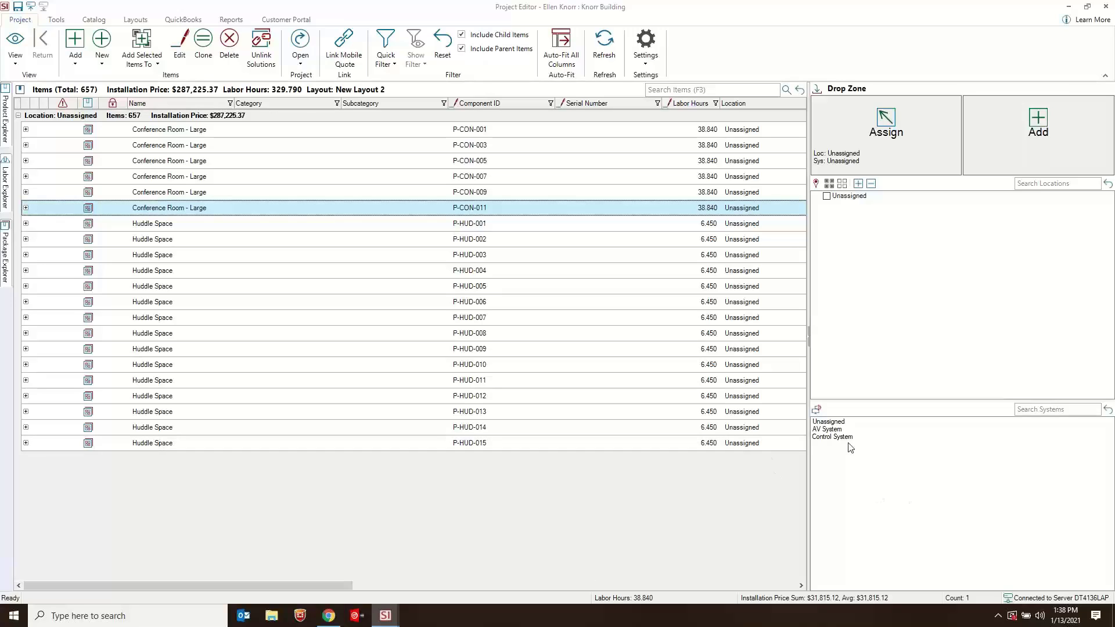
- Run the Proposal With Images client report for the project with No Grouping
right_click(847, 216)
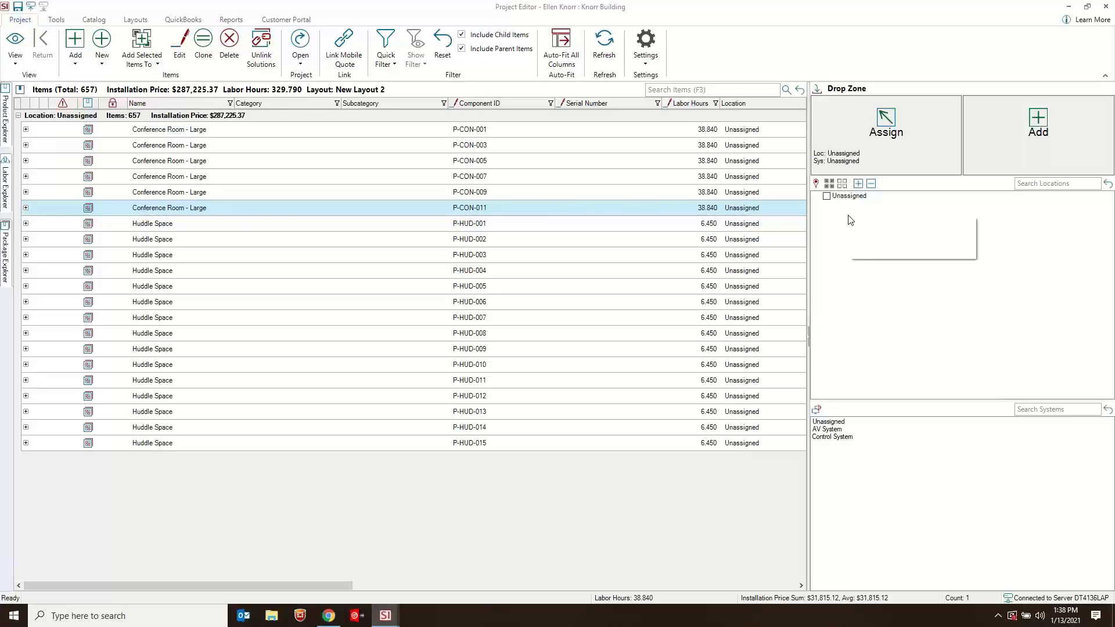
left_click(235, 19)
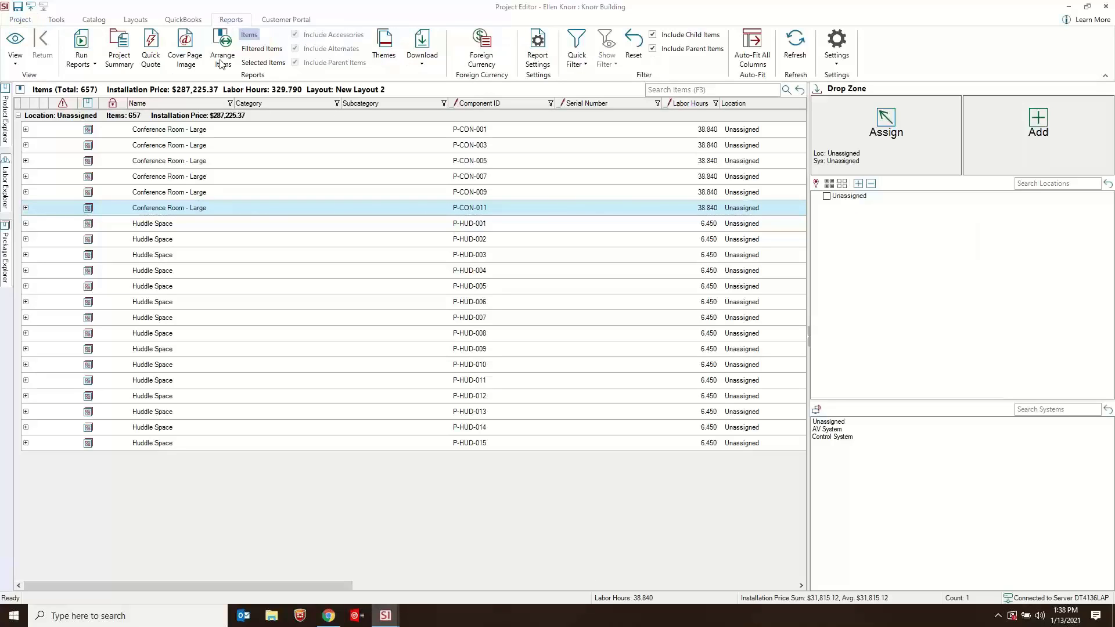
left_click(89, 61)
left_click(103, 77)
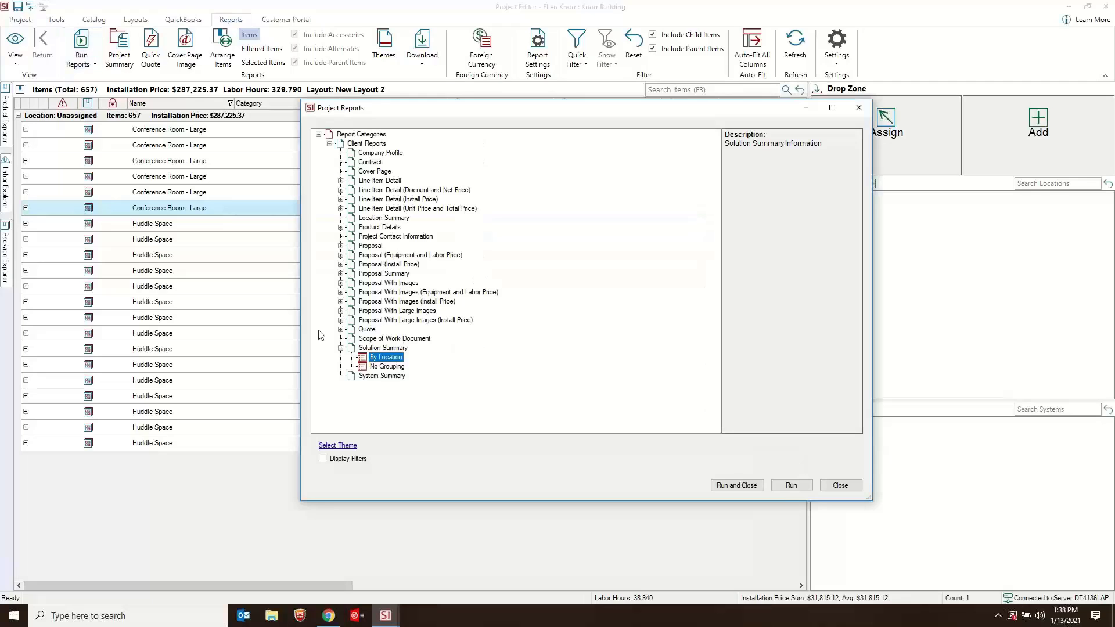
double_click(380, 283)
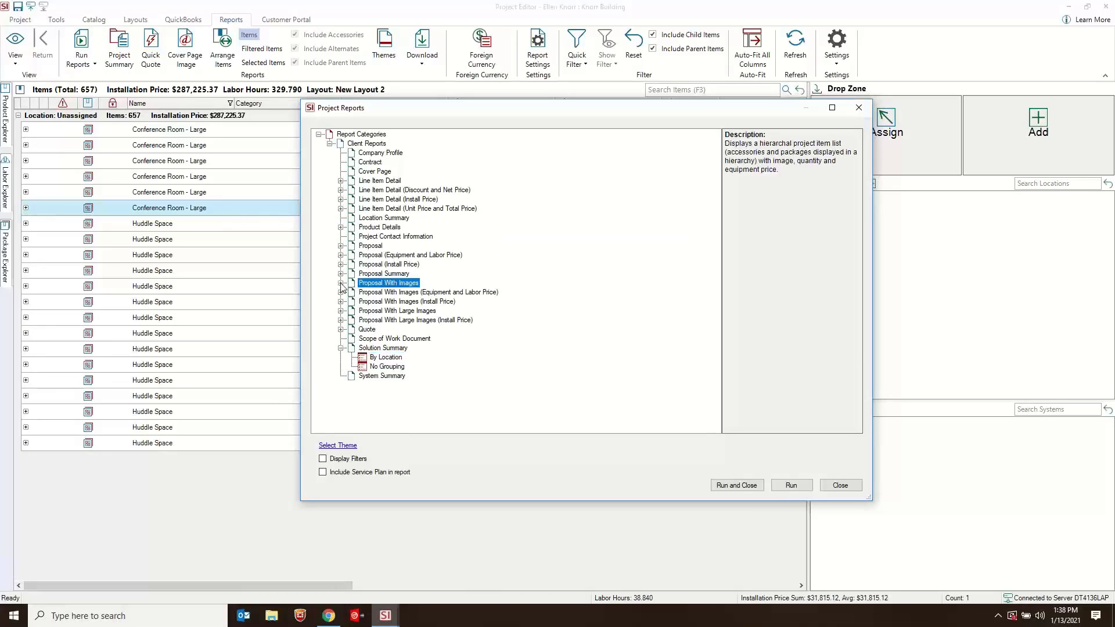
left_click(387, 347)
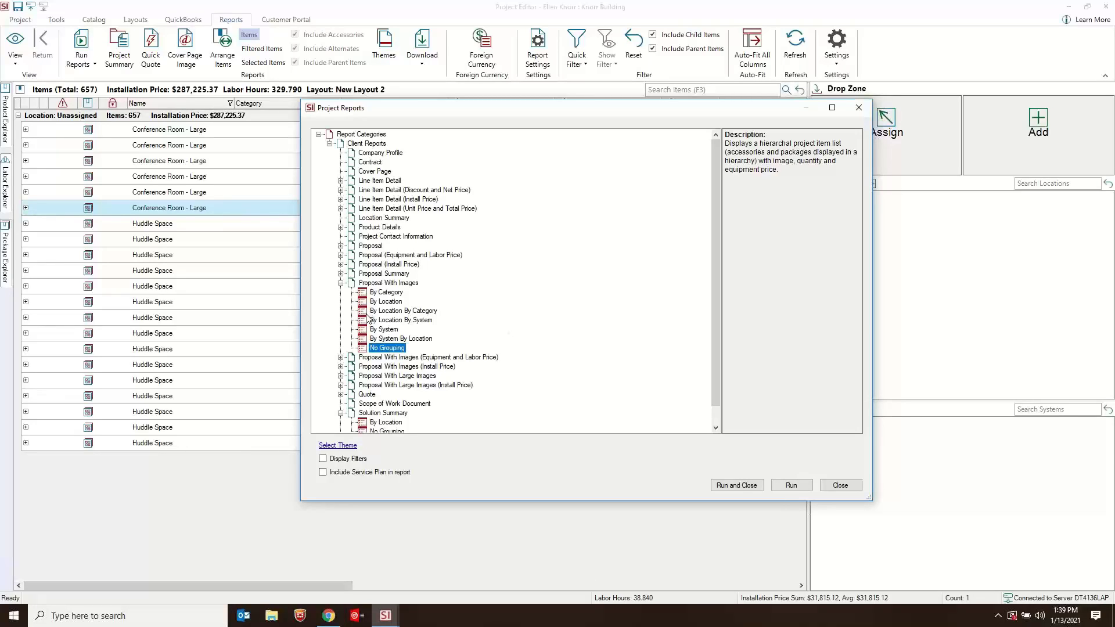
left_click(389, 283)
right_click(389, 285)
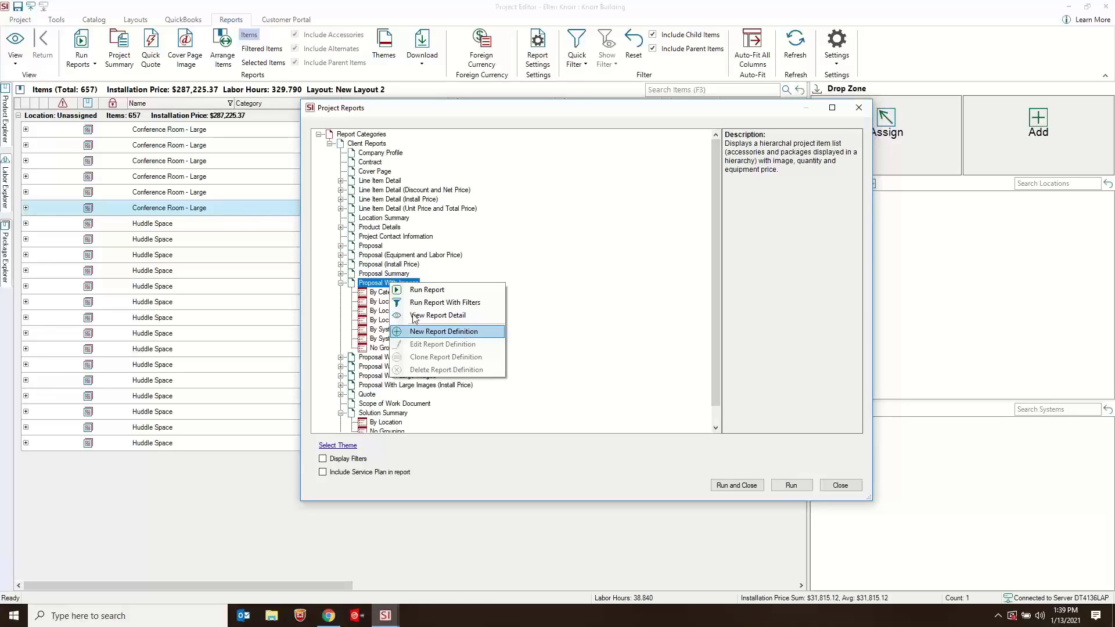
left_click(361, 285)
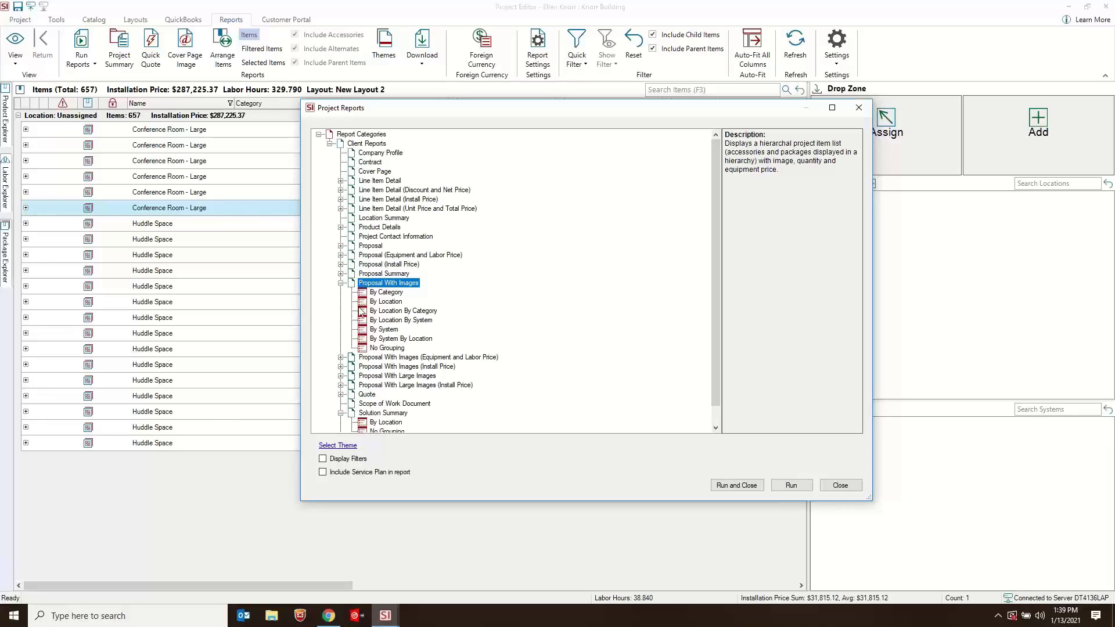
left_click(387, 347)
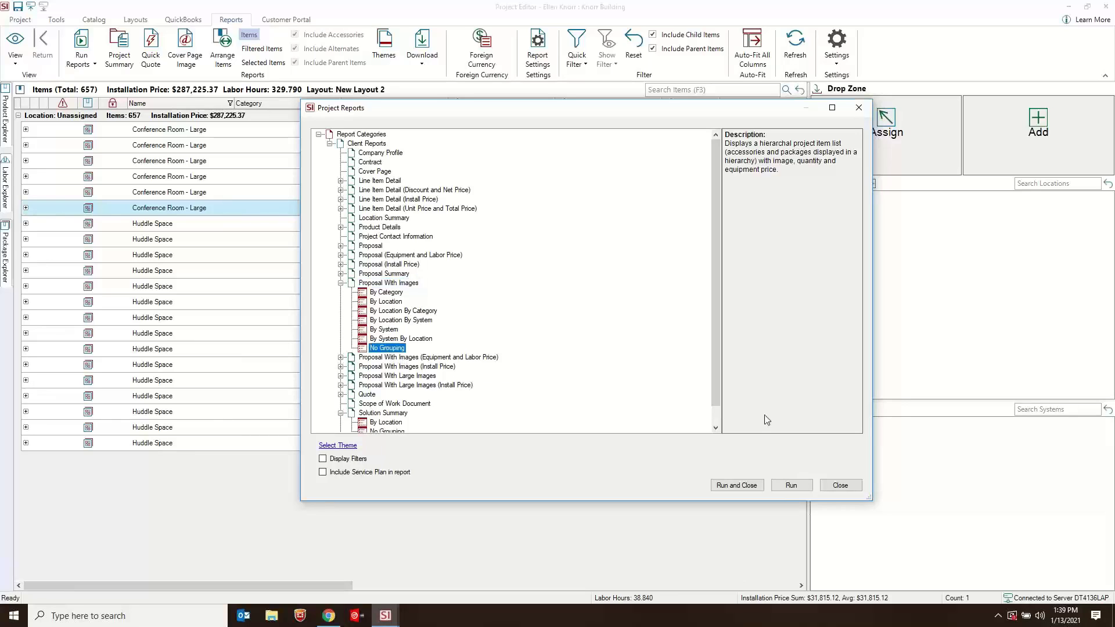
left_click(729, 486)
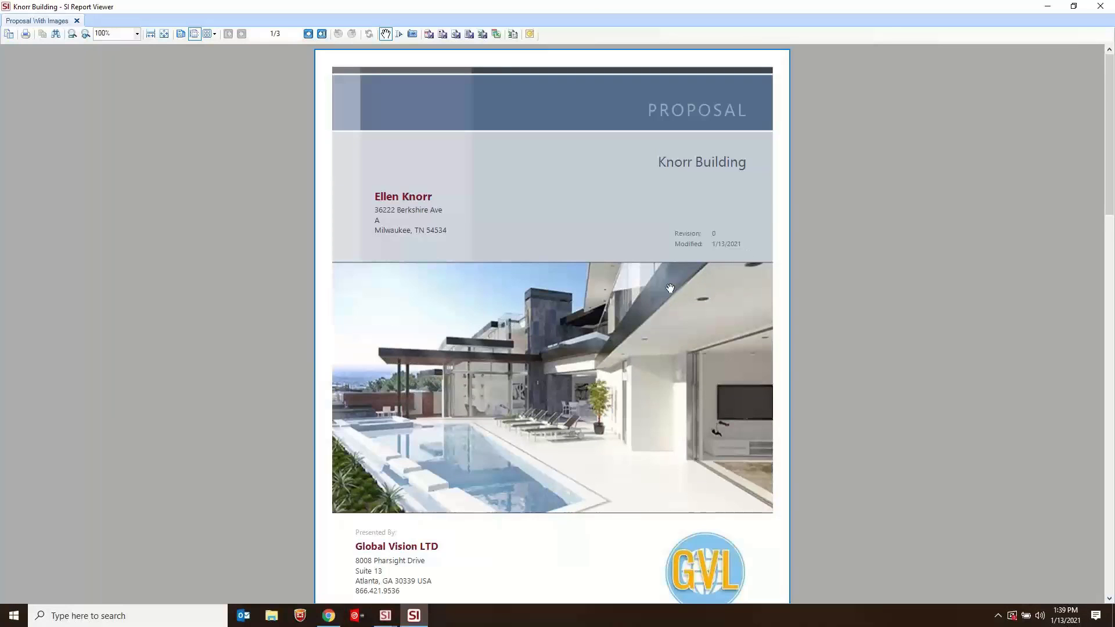
- Review the proposal's cover page and its Conference Room - Large and Huddle Space solution lines, and close the report
scroll(647, 286, "down", 10)
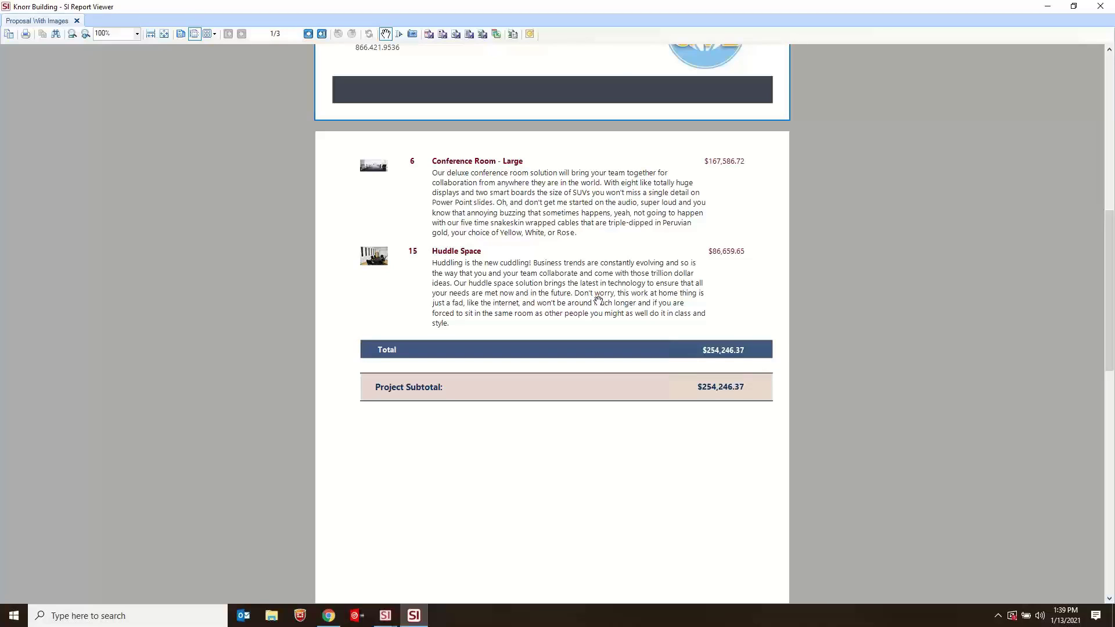
scroll(589, 272, "up", 5)
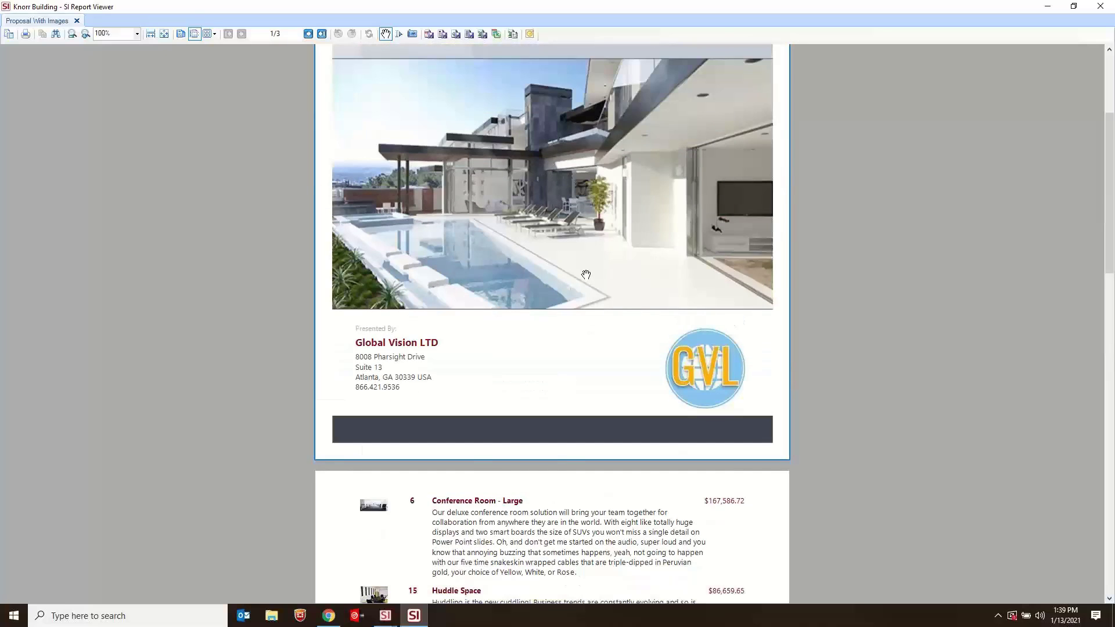
scroll(561, 456, "down", 2)
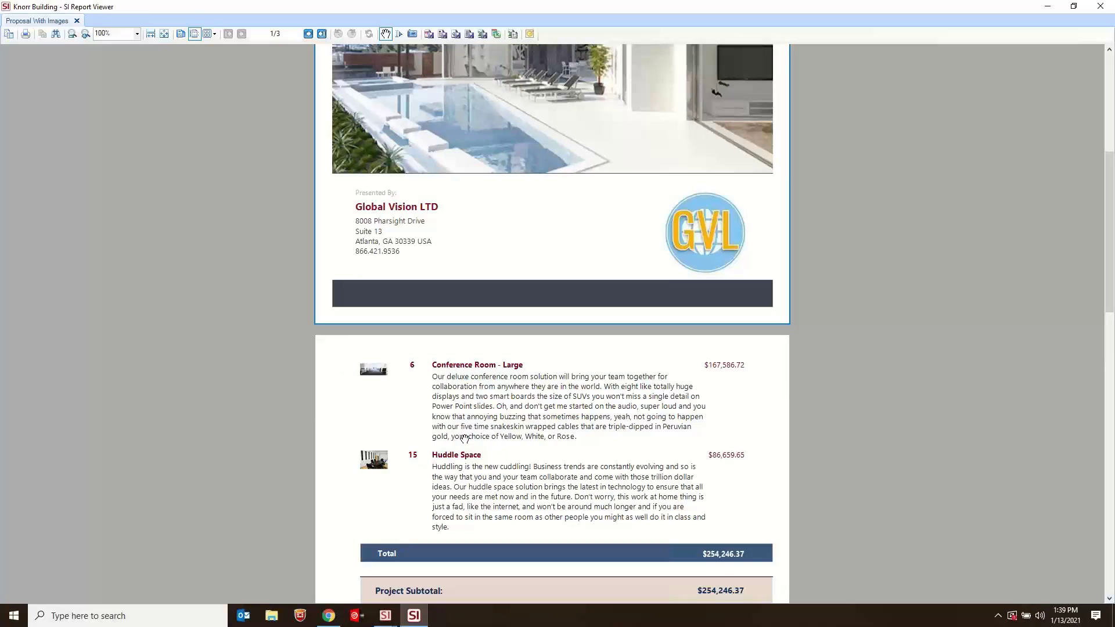
left_click(1099, 6)
- Expand the Conference Room - Large solution P-CON-001 and examine its items, including the contents of the Control System - Board Room package
left_click(24, 130)
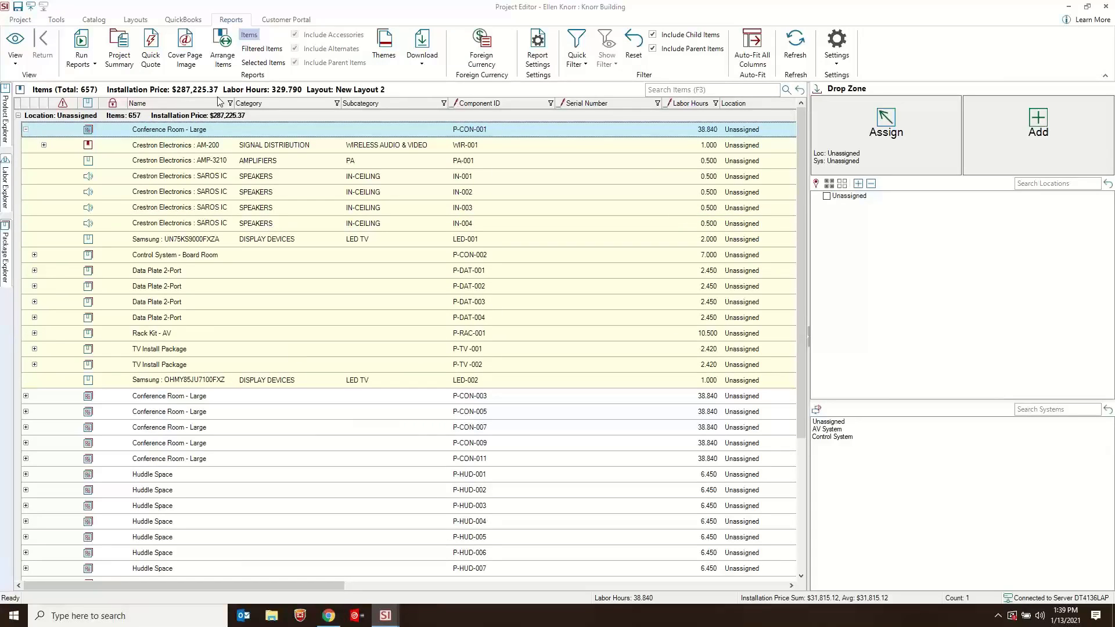
left_click(157, 274)
left_click(160, 146)
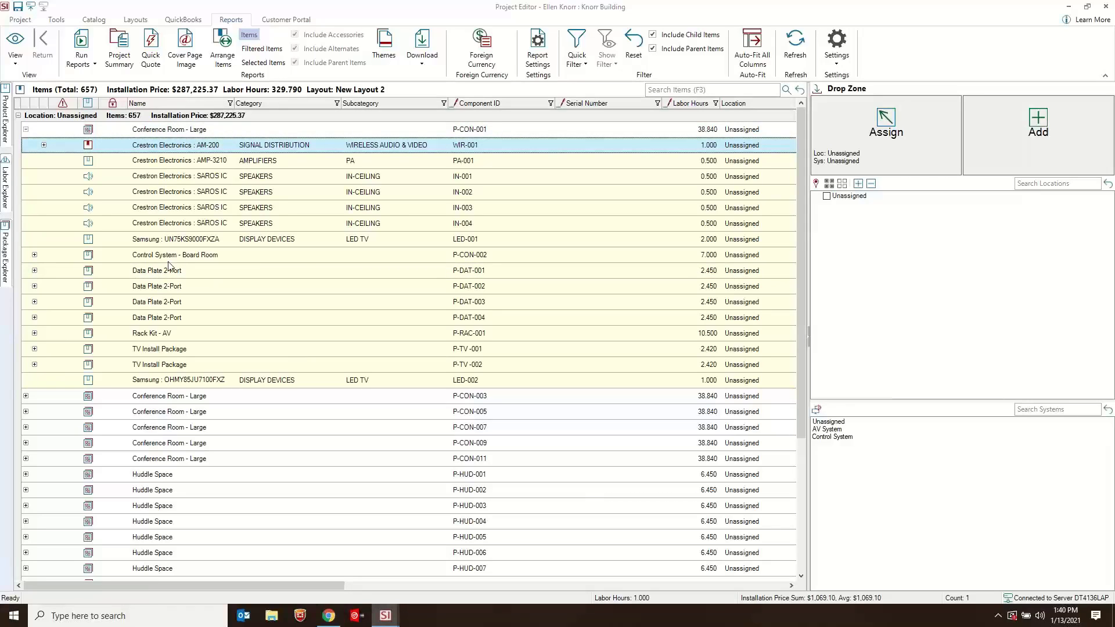
left_click(174, 132)
left_click(175, 148)
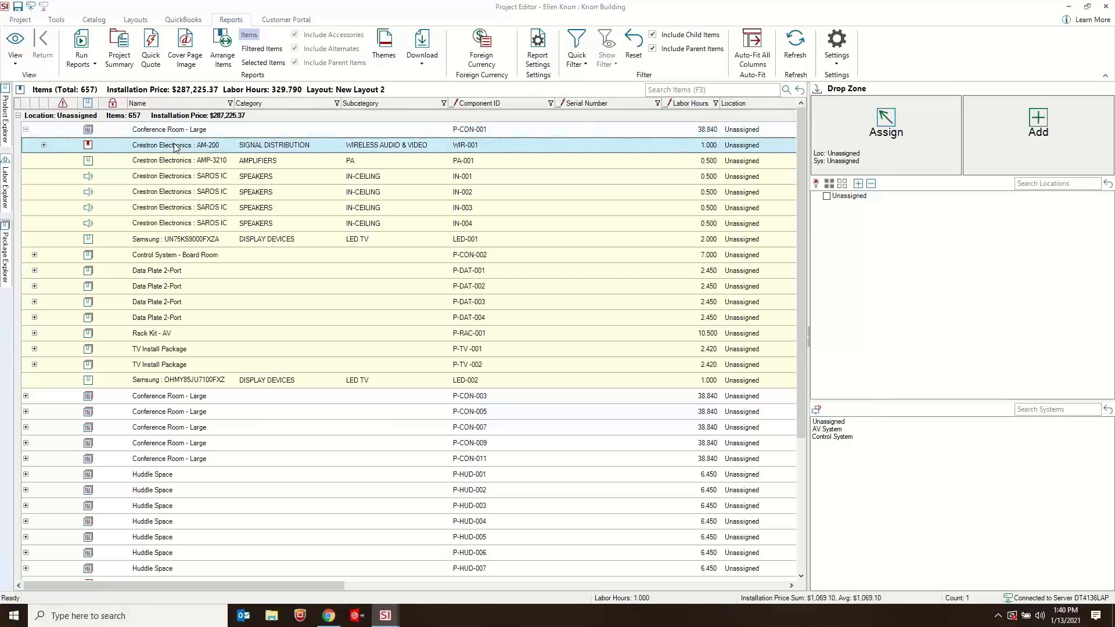
left_click(155, 257)
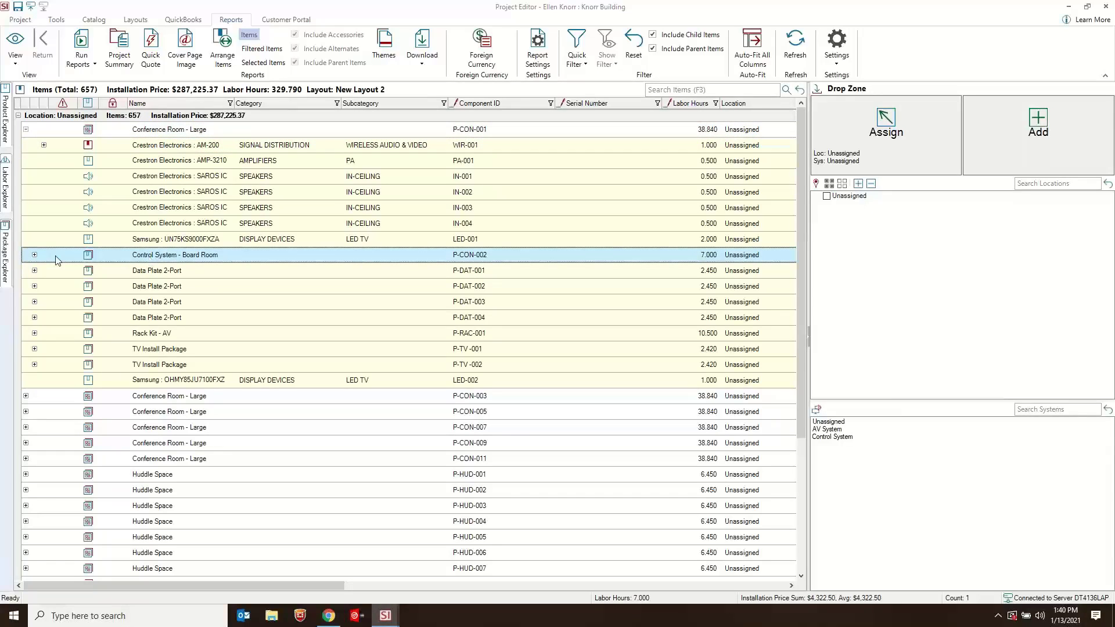
left_click(34, 256)
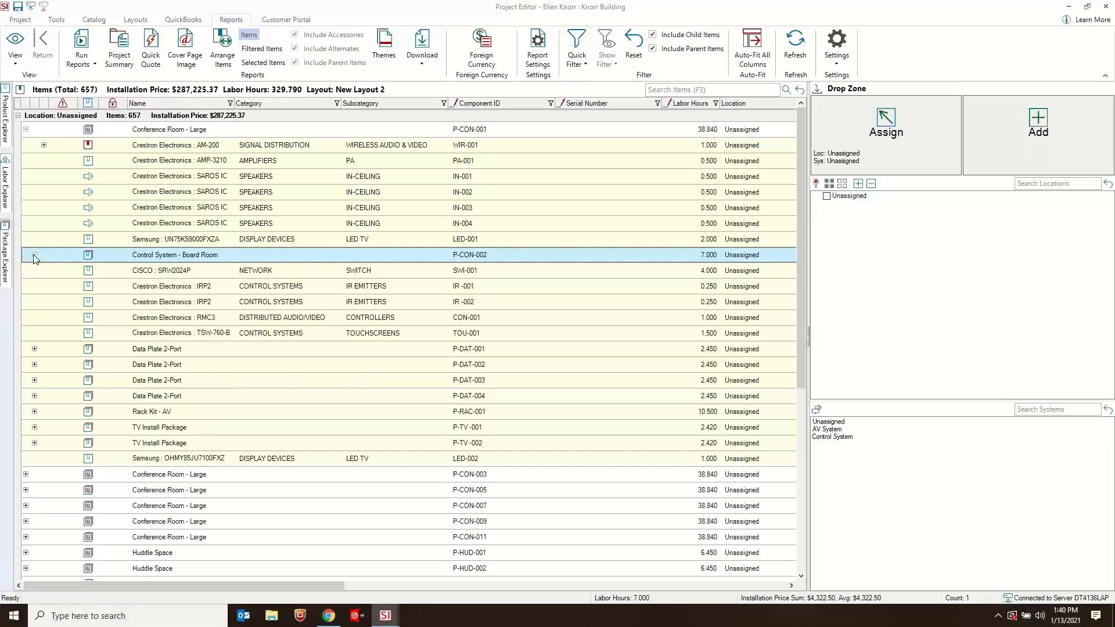
left_click(34, 256)
- Inspect the contents of Data Plate 2-Port P-DAT-004 and the first TV Install Package, and collapse the P-CON-001 solution
left_click(34, 318)
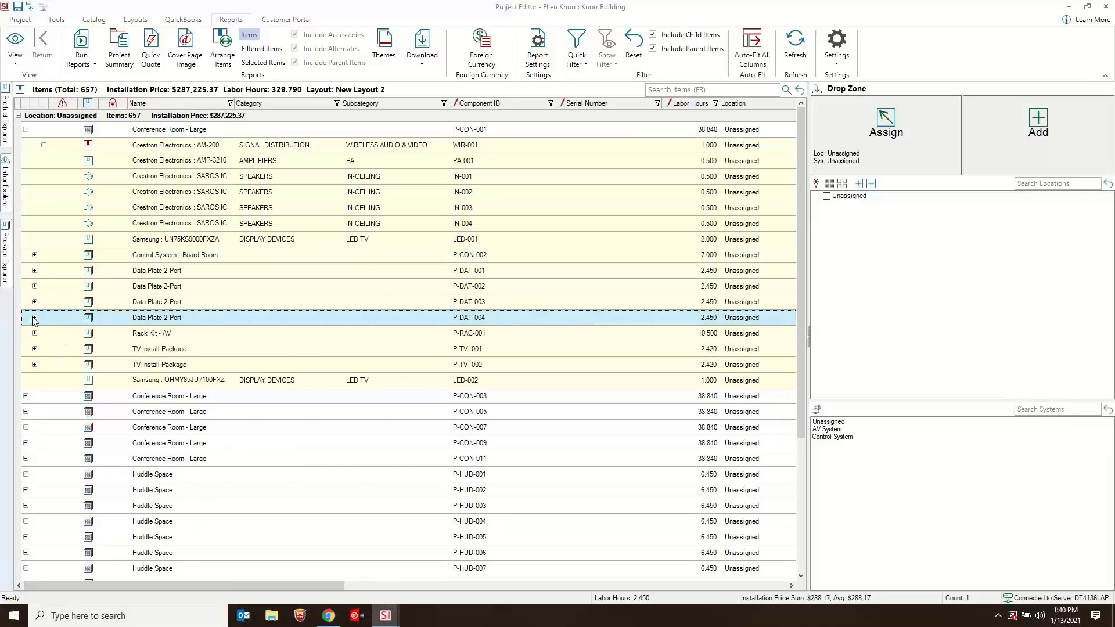
left_click(34, 318)
left_click(34, 317)
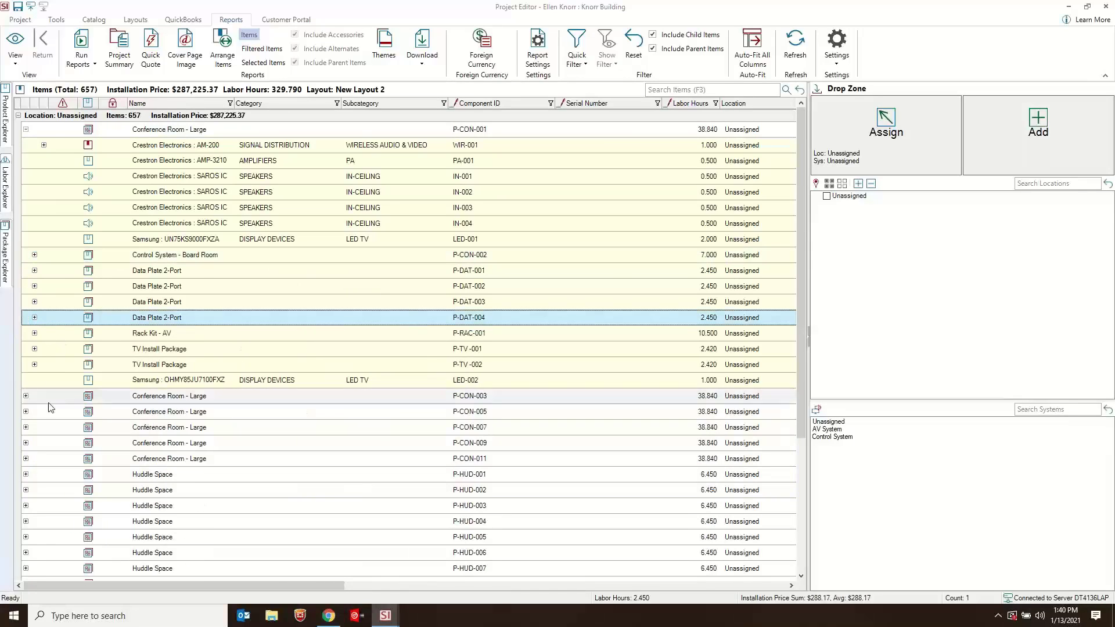
left_click(34, 349)
left_click(35, 349)
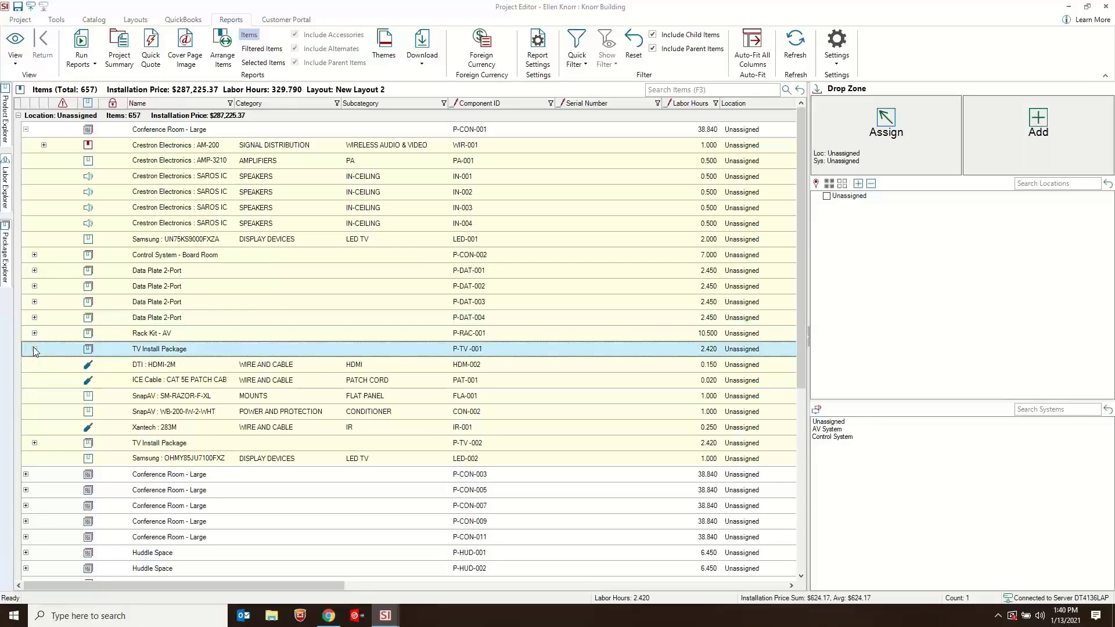
left_click(34, 349)
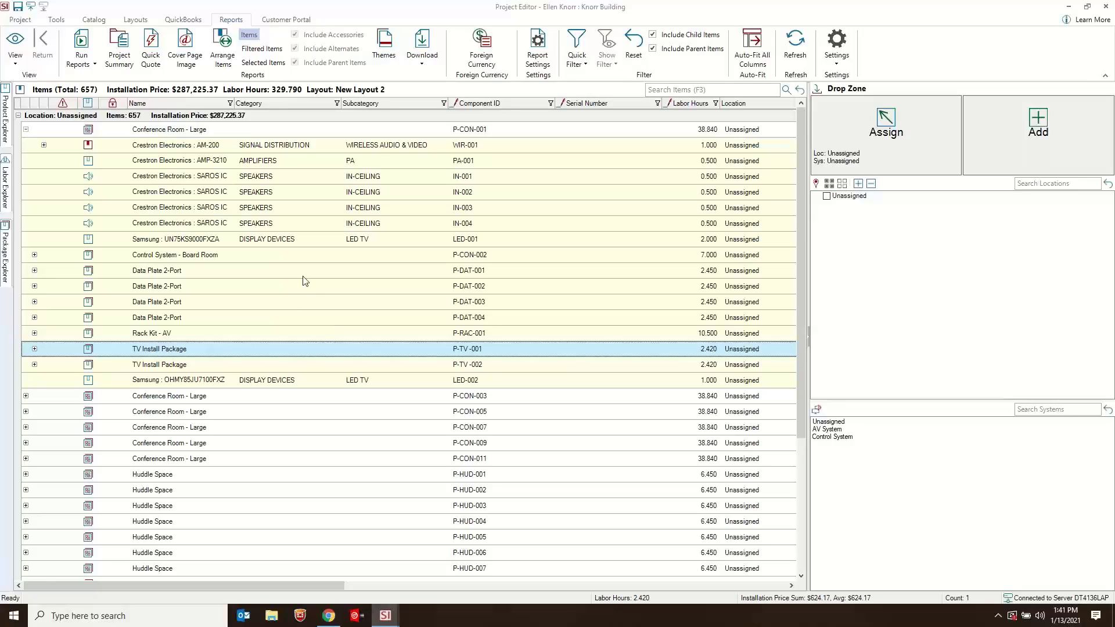
left_click(296, 257)
left_click(26, 131)
left_click(26, 131)
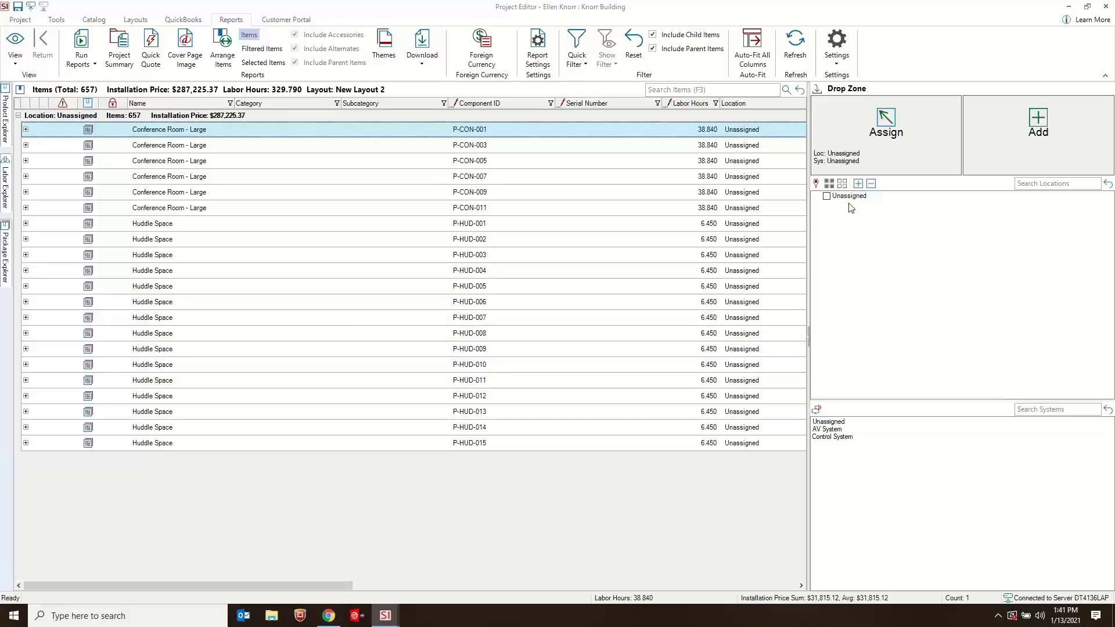
- Add the existing First, Second and Third floor locations to the project and save the project locations
left_click(816, 185)
left_click(352, 166)
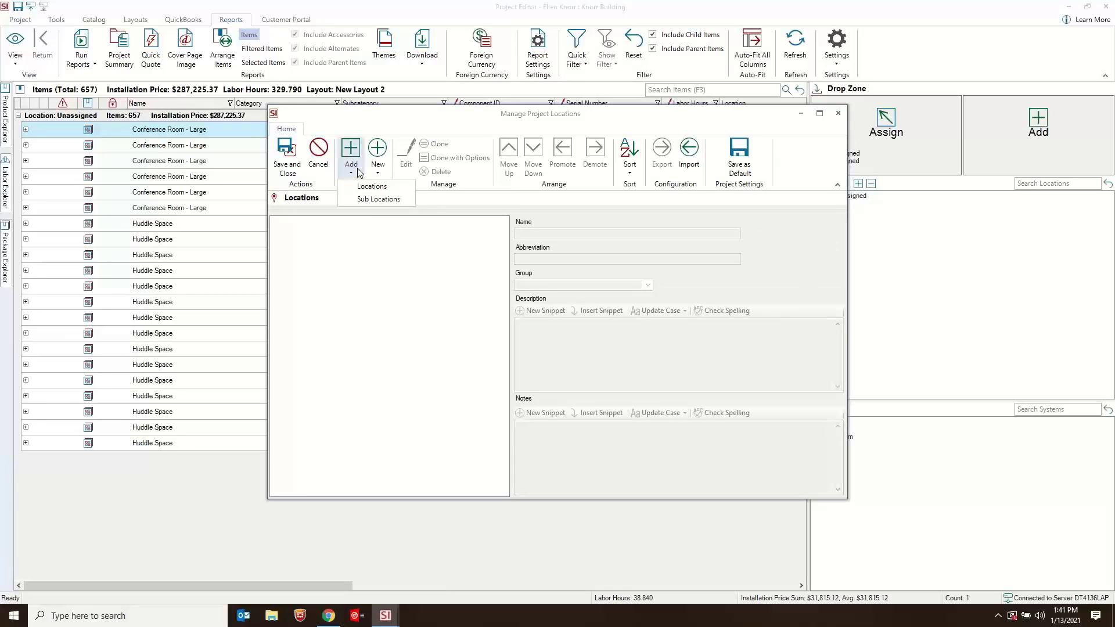
left_click(374, 187)
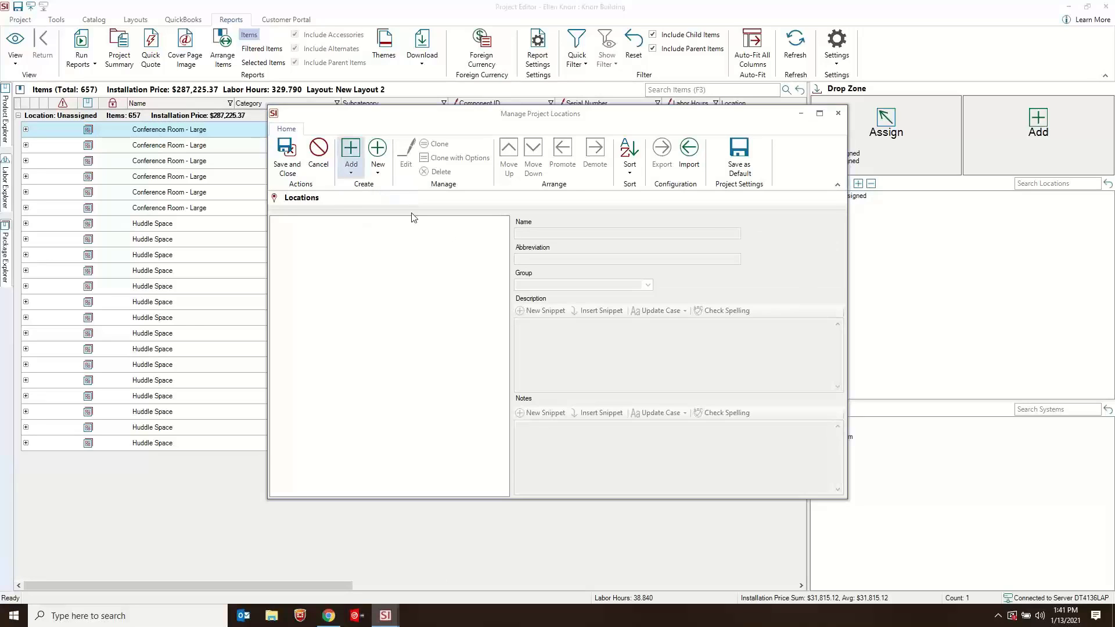
scroll(443, 338, "down", 5)
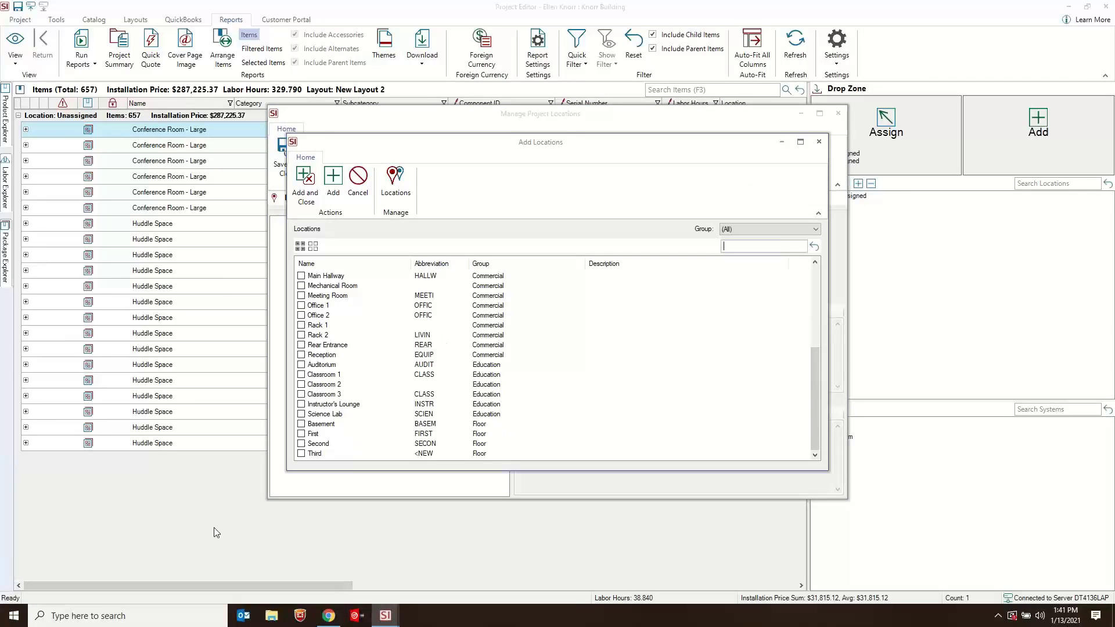
left_click(301, 434)
left_click(301, 444)
left_click(302, 453)
left_click(306, 184)
left_click(285, 161)
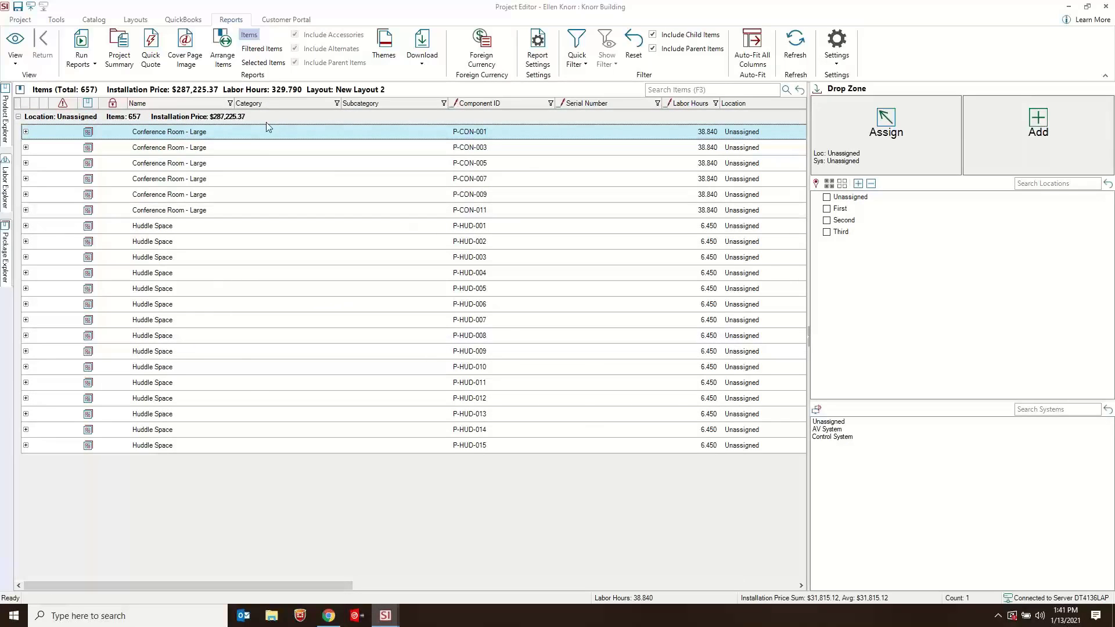
- Assign Conference Room - Large solutions P-CON-001 and P-CON-003 and Huddle Space solutions P-HUD-001 through P-HUD-008 to the First location
left_click(827, 208)
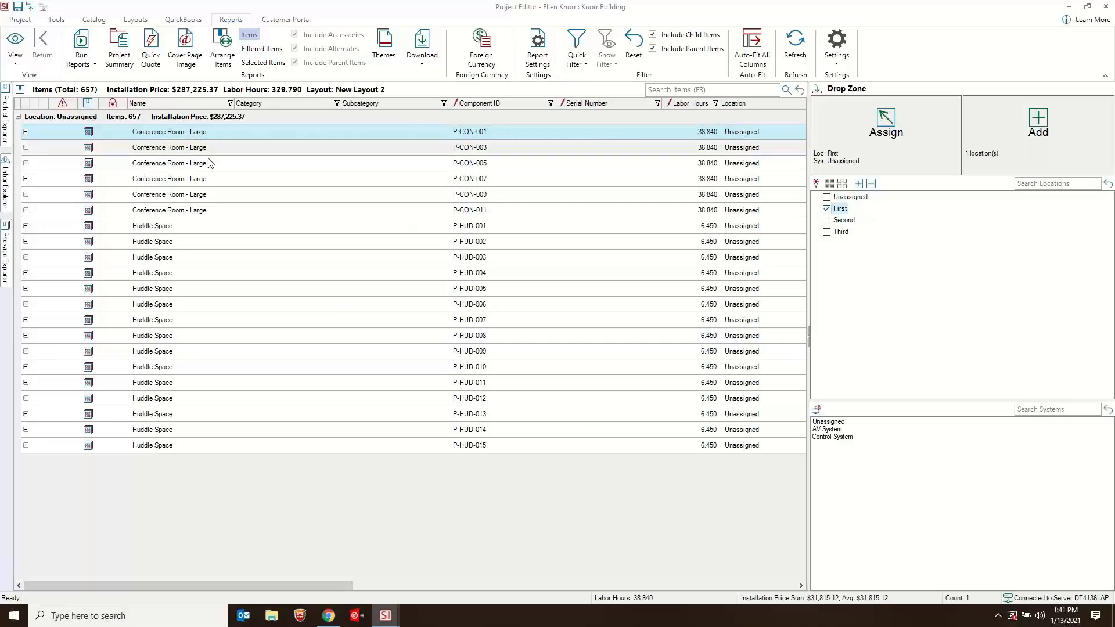
left_click(184, 149, "ctrl")
left_click(851, 138)
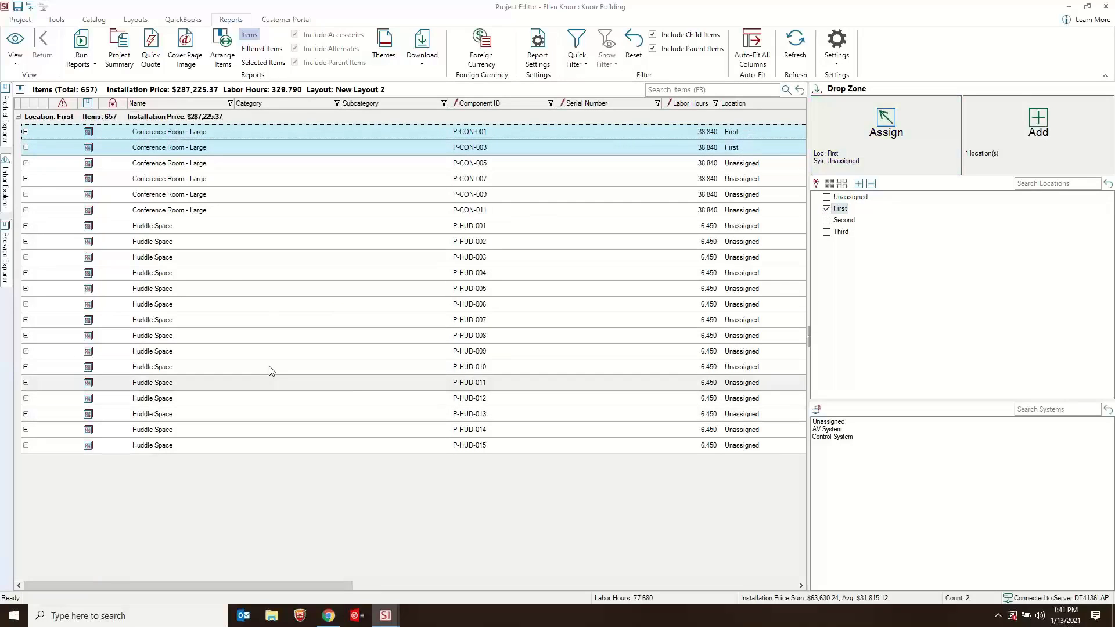
left_click(207, 226)
left_click(205, 340, "shift")
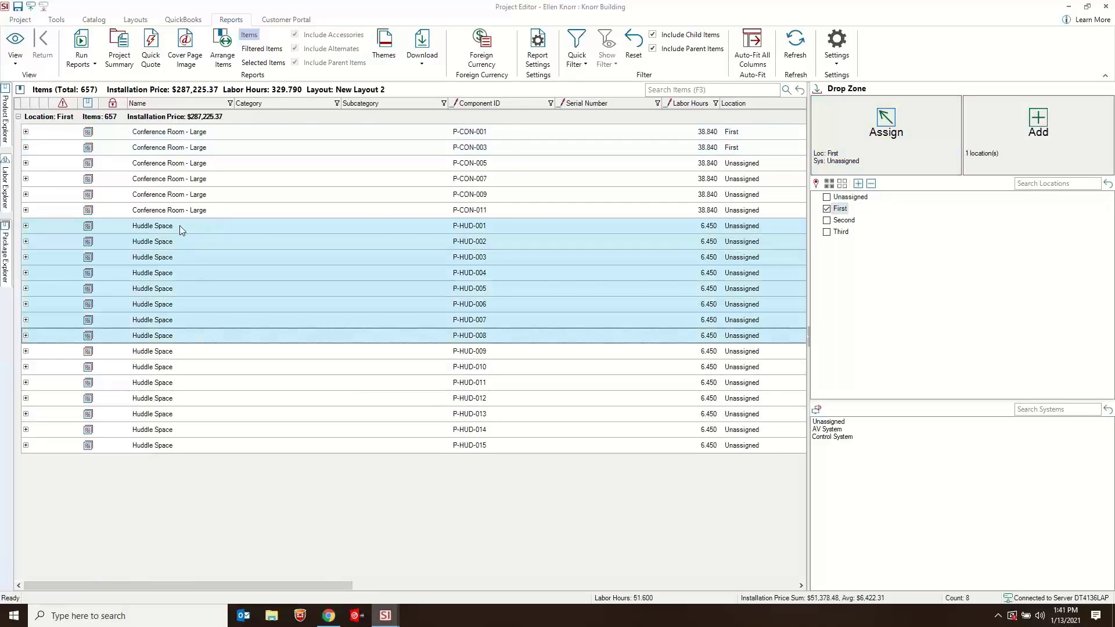
left_click(888, 139)
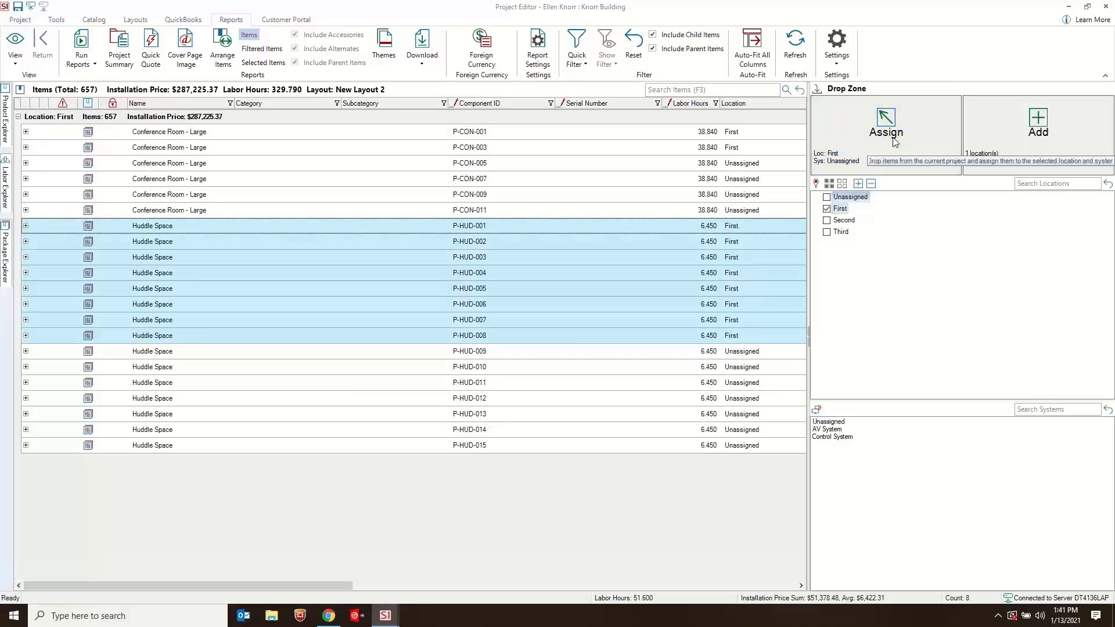
- Assign Conference Room - Large solutions P-CON-005 through P-CON-011 and Huddle Space solutions P-HUD-009 through P-HUD-015 to the Second location, and clear the location selection
left_click(827, 209)
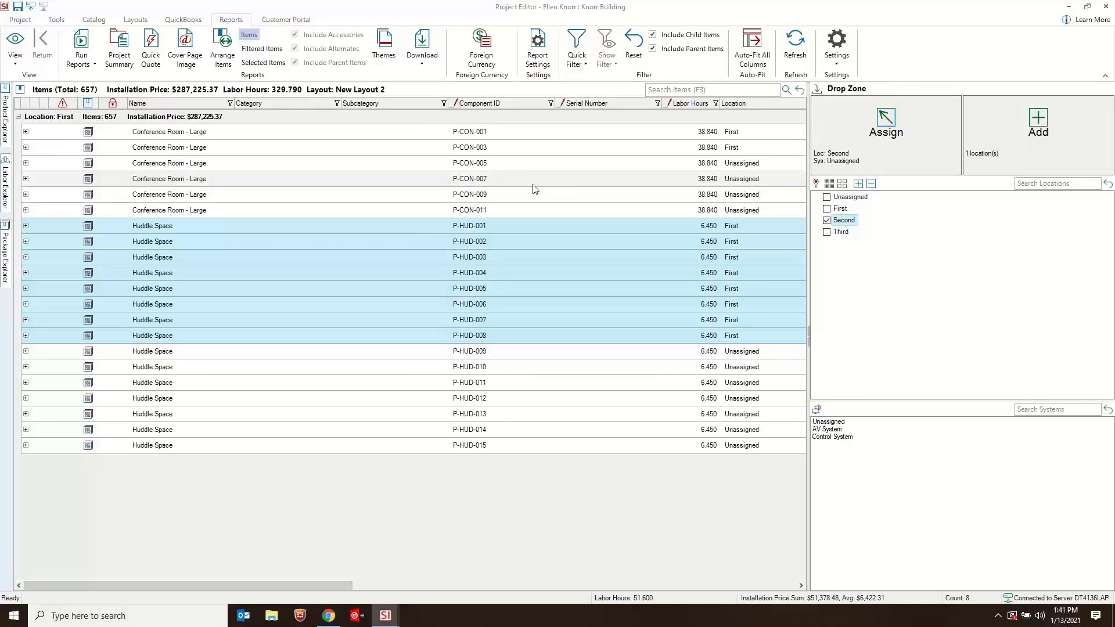
left_click(418, 165)
left_click(386, 214, "shift")
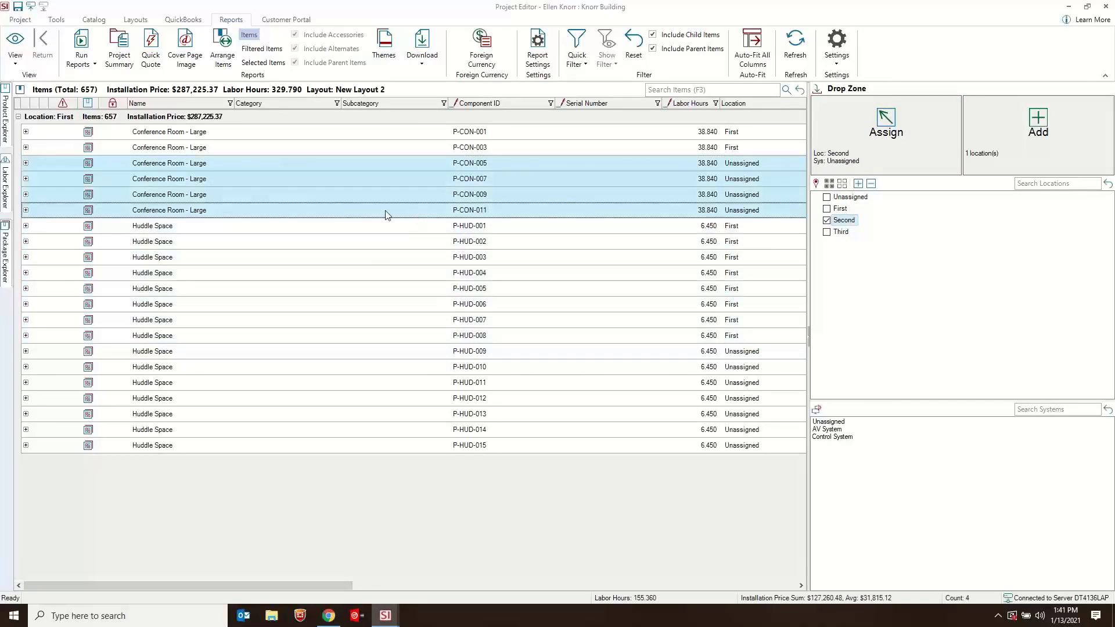
left_click(287, 350)
left_click(276, 446, "shift")
left_click_drag(253, 351, 885, 136)
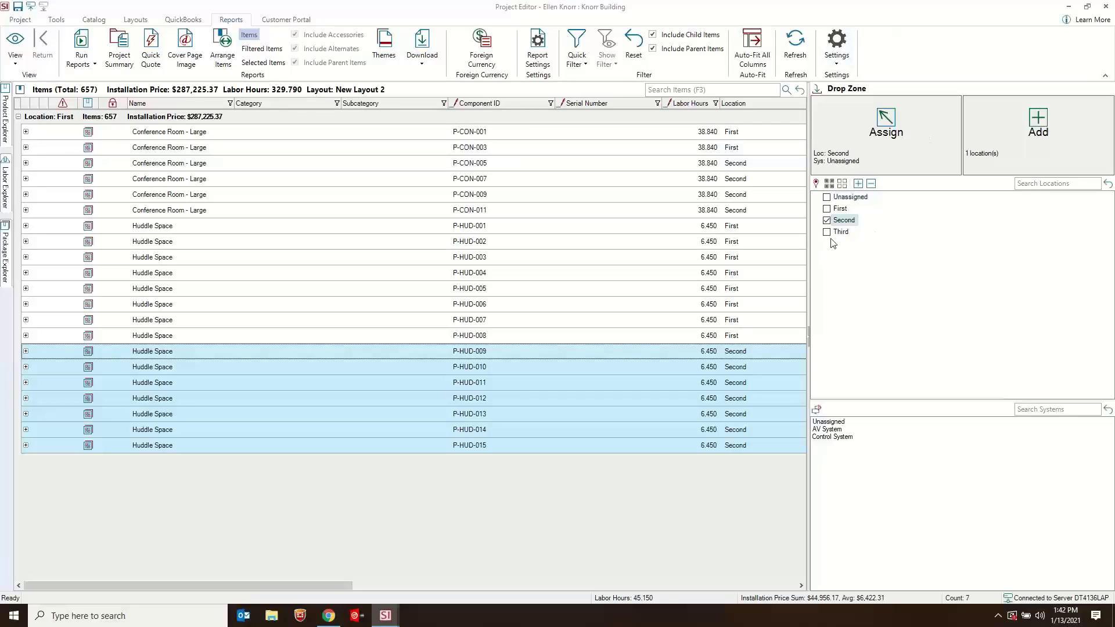
left_click(845, 221)
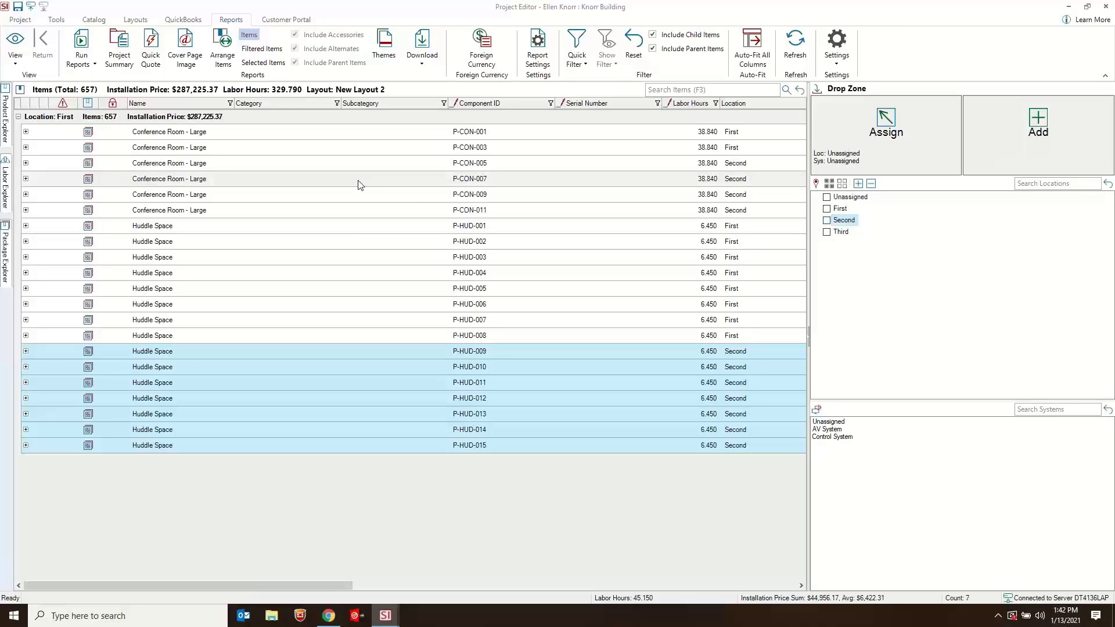
- Run the client Solution Summary report with No Grouping, review the resulting page and close the report viewer
left_click(82, 58)
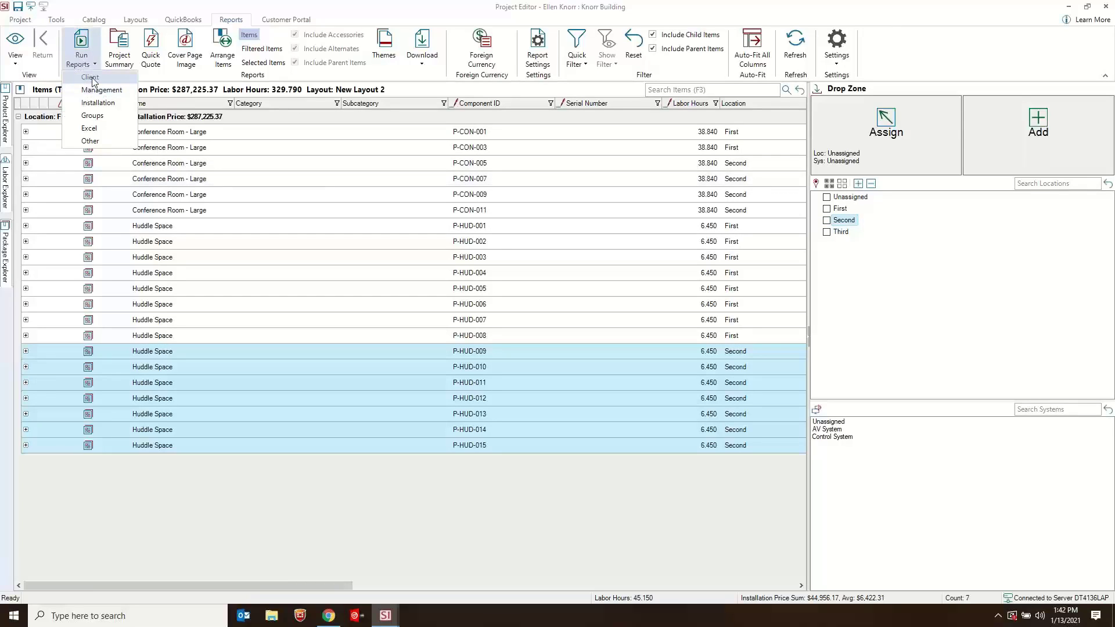
left_click(91, 78)
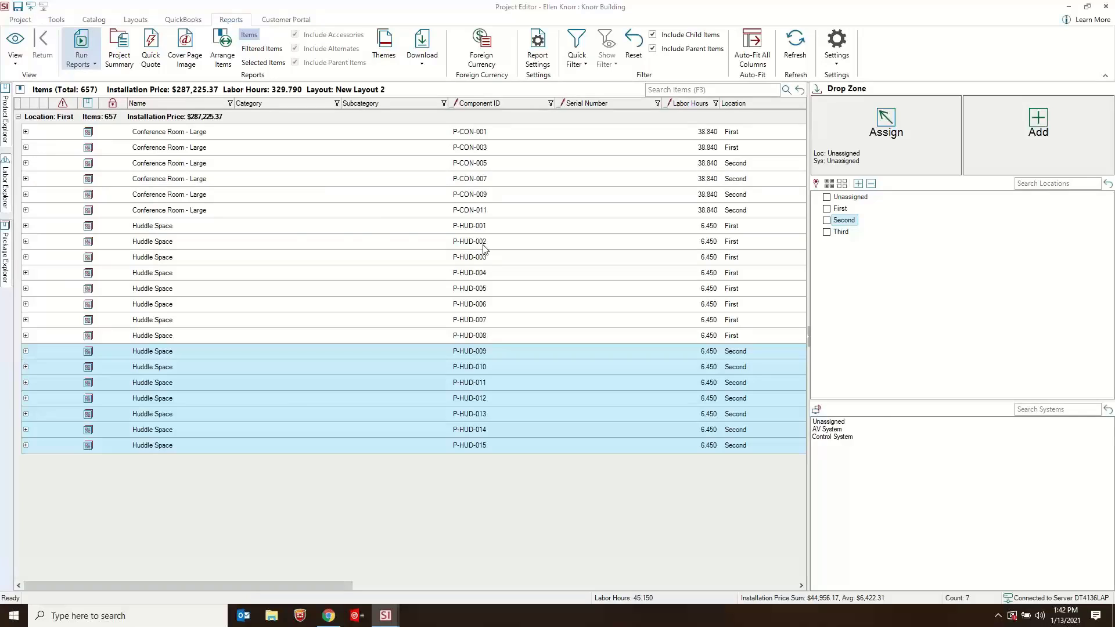
left_click(341, 282)
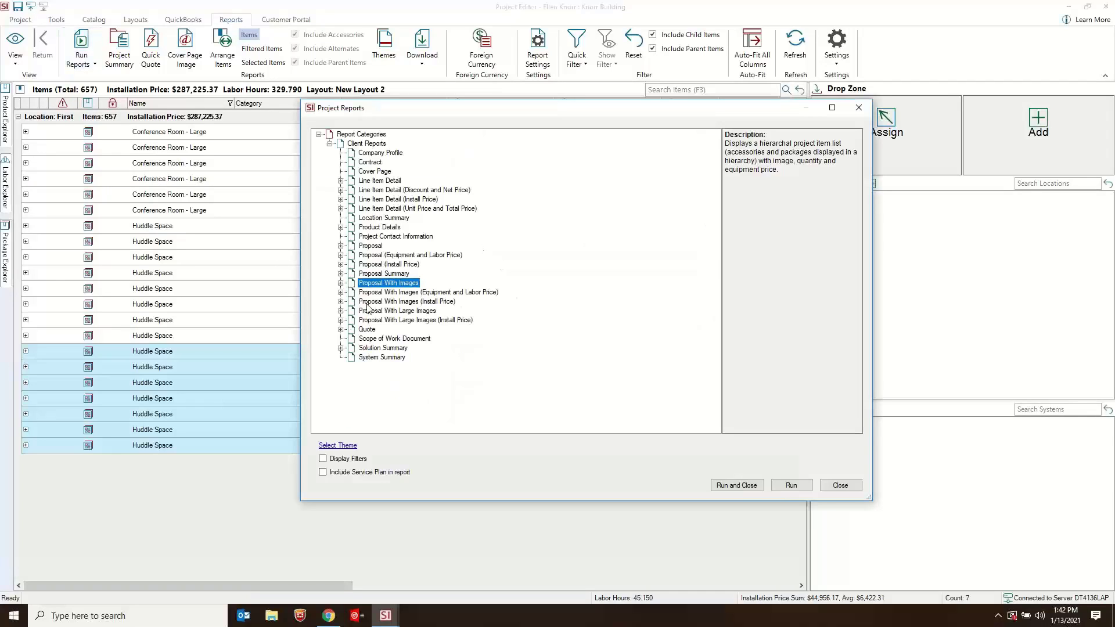
left_click(383, 348)
left_click(341, 348)
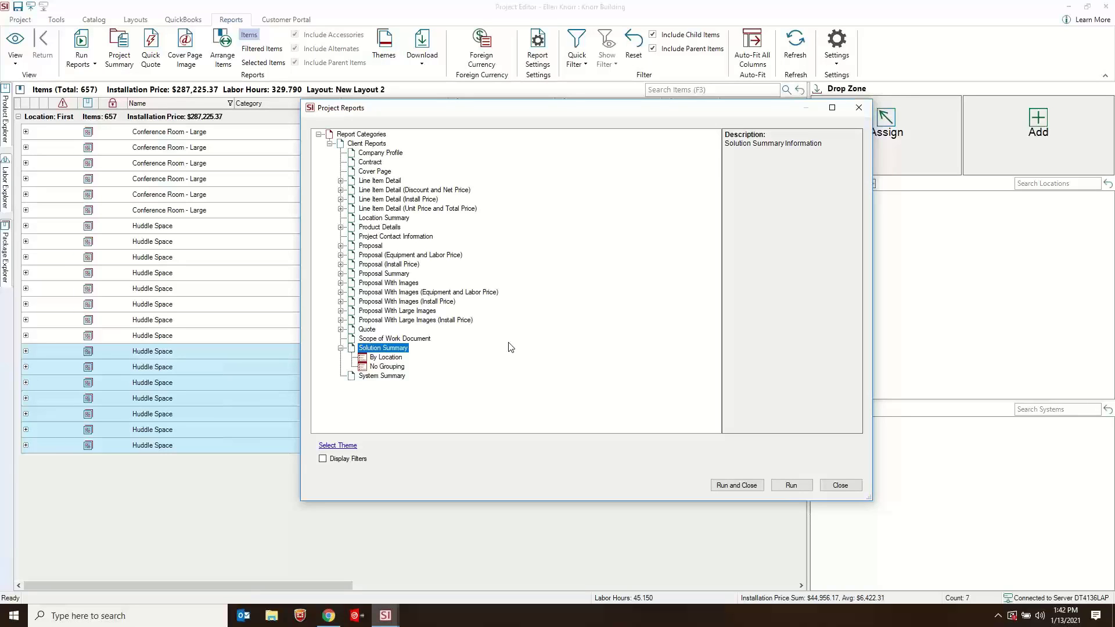
left_click(389, 367)
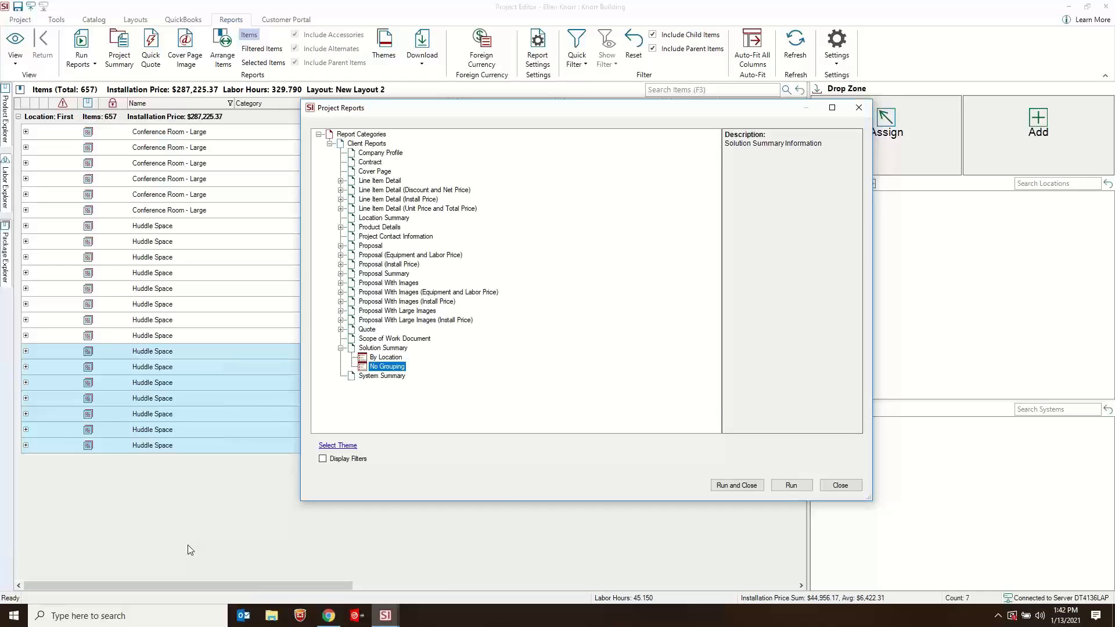
left_click(730, 487)
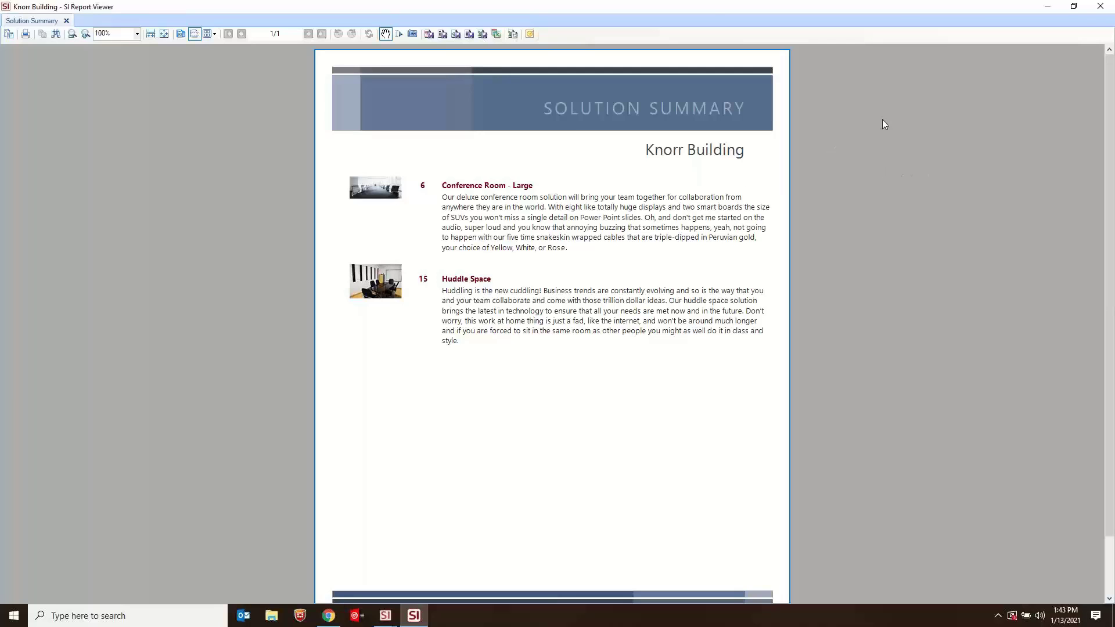
left_click(1099, 7)
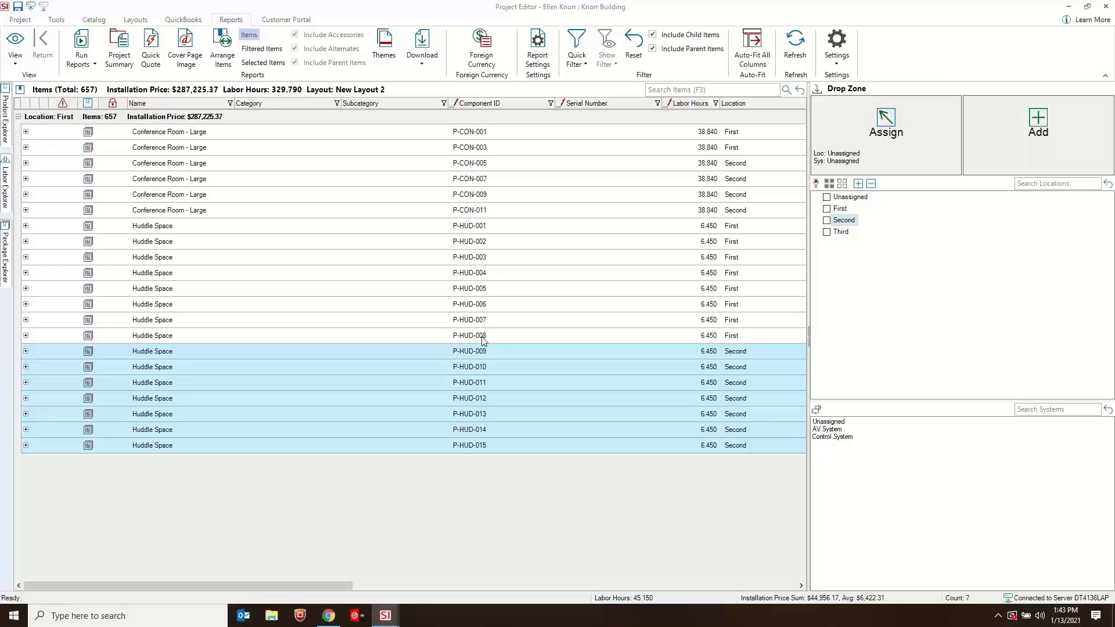
- Inspect the items inside Conference Room - Large P-CON-001 and the accessories of its Crestron AM-200, and collapse the solution
left_click(384, 269)
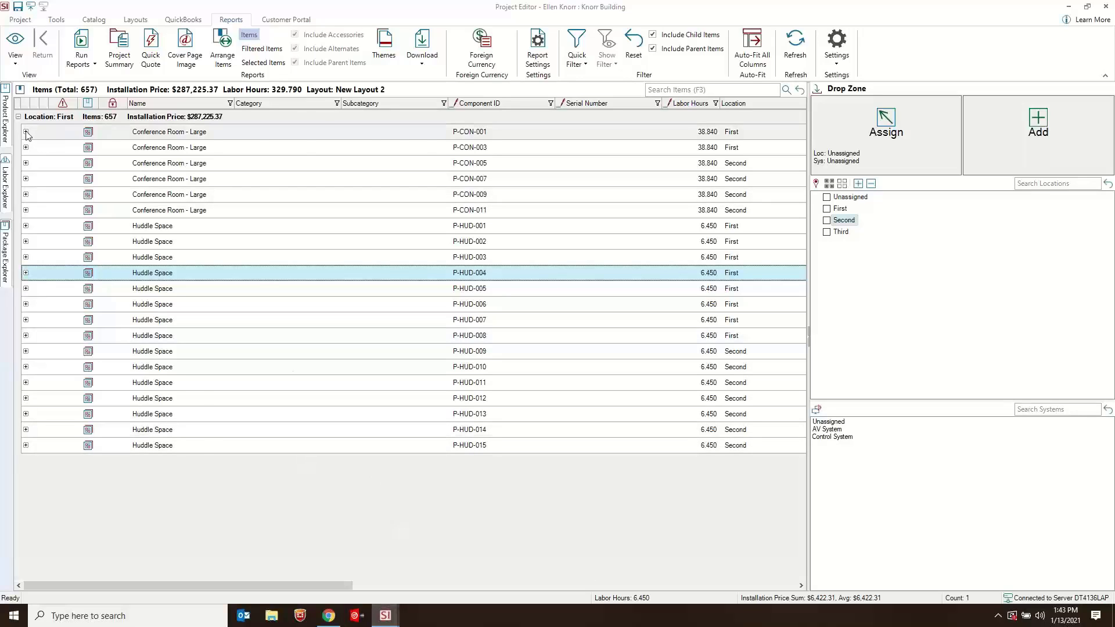
double_click(166, 131)
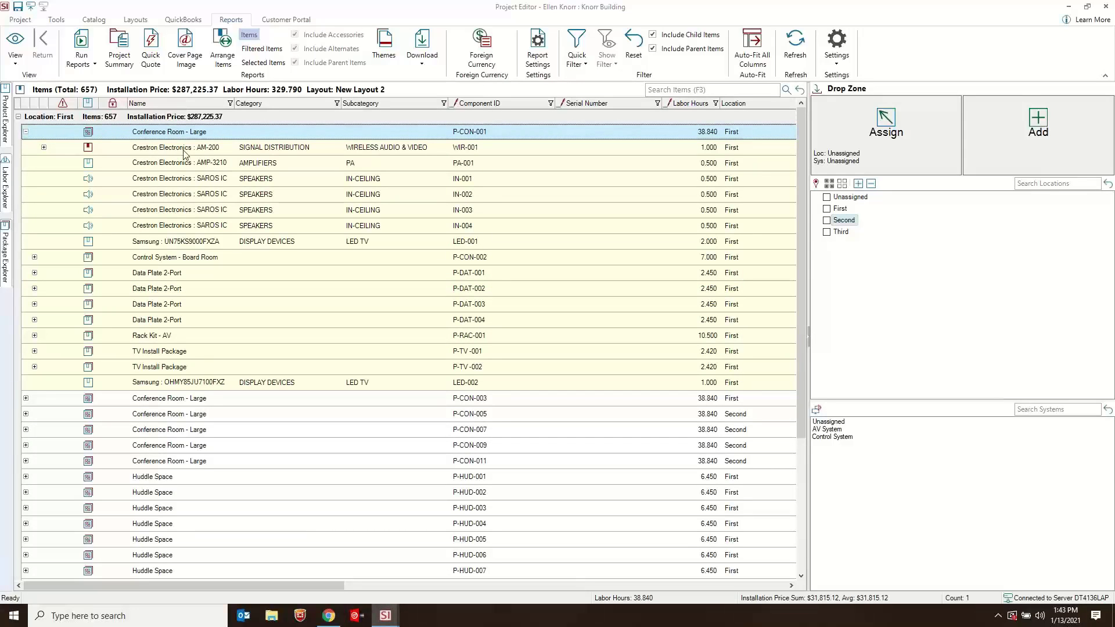
left_click(163, 150)
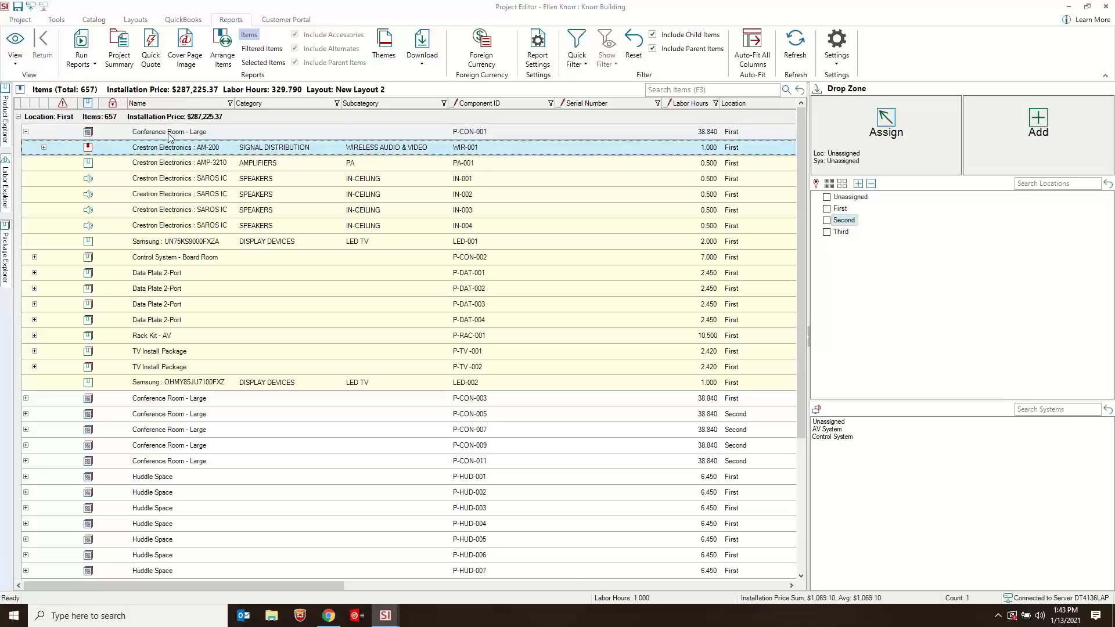
left_click(167, 133)
left_click(43, 148)
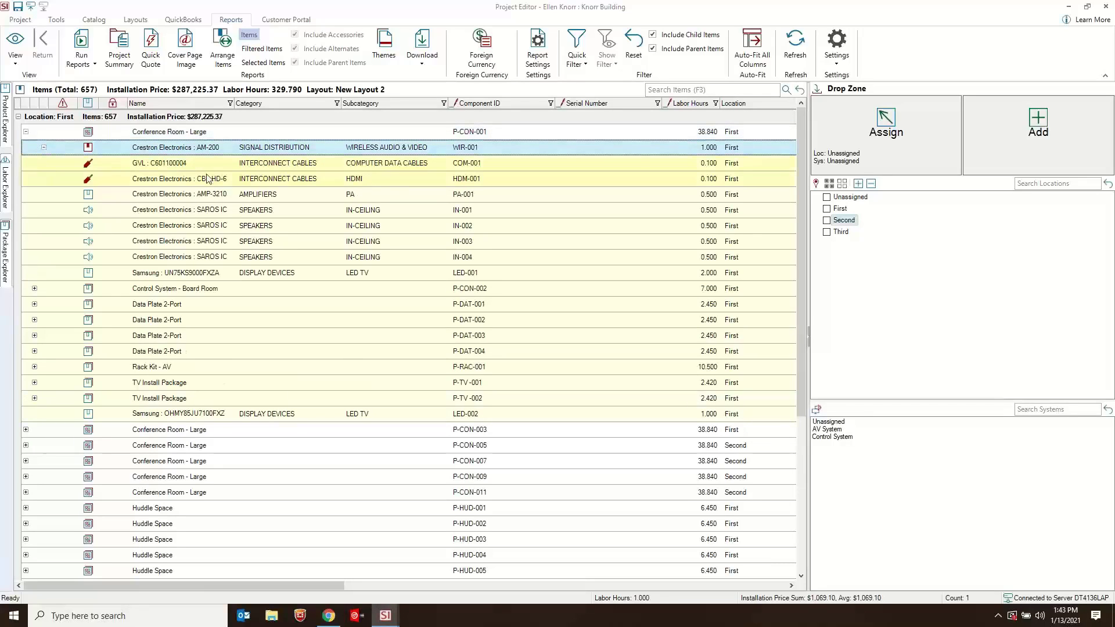
left_click(170, 166)
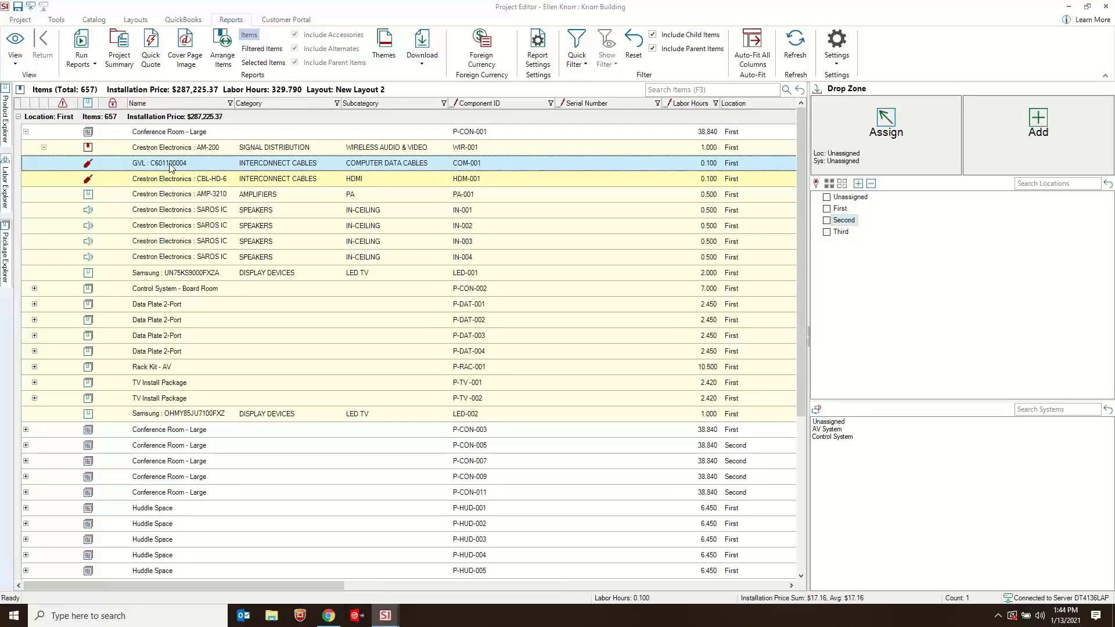
left_click(51, 150)
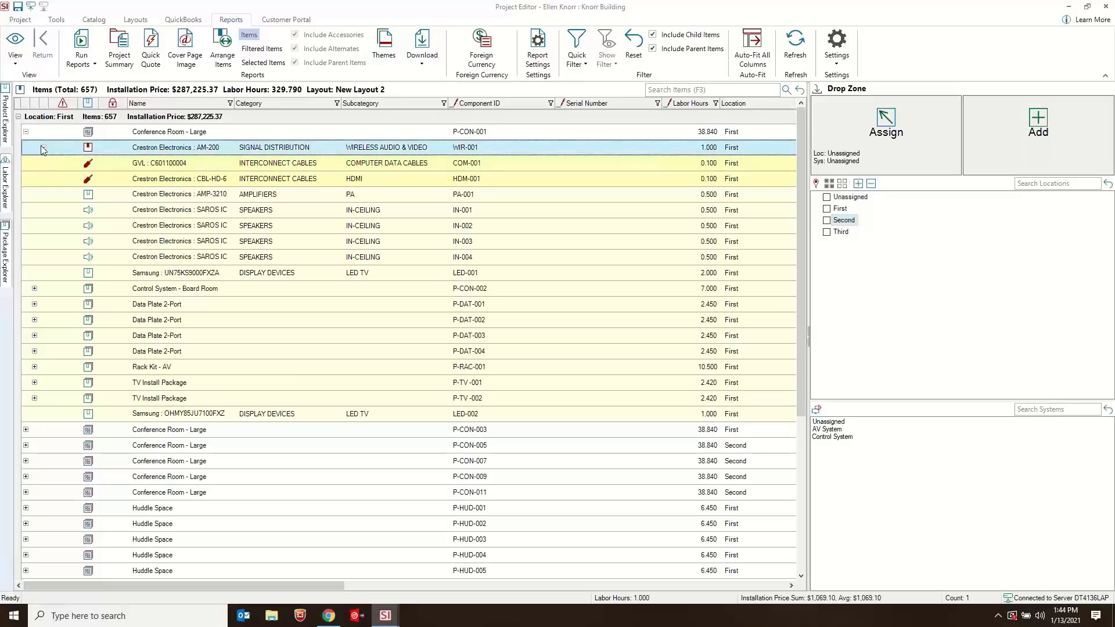
left_click(26, 132)
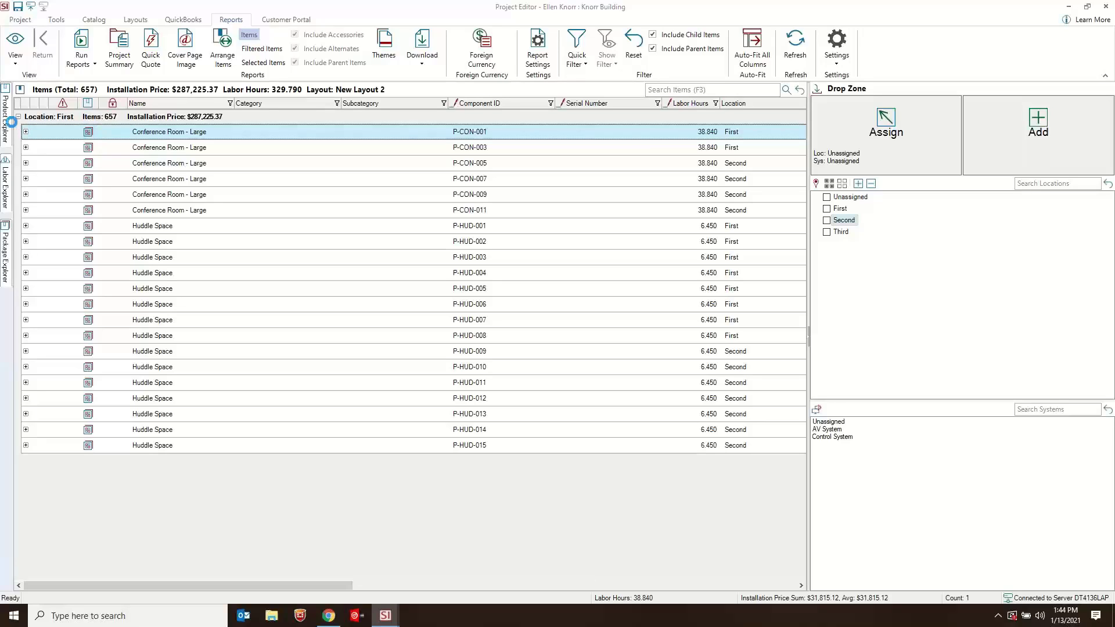
- Add a quantity of 4 Apple APPLE TV products from the product catalog to the project without their accessories
mouse_move(11, 122)
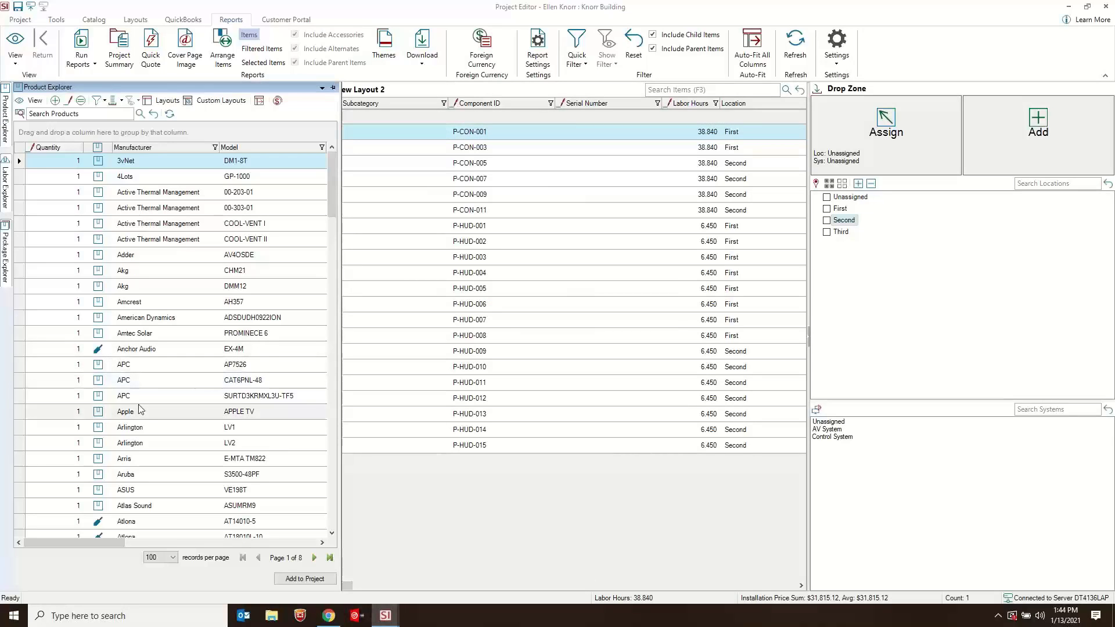
scroll(139, 453, "down", 2)
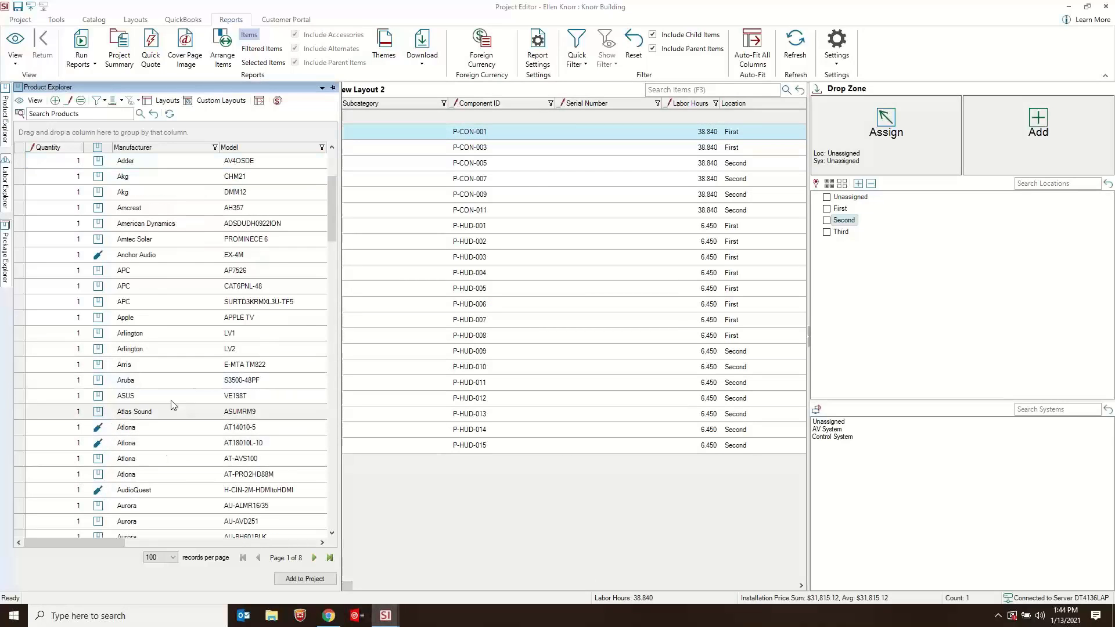
left_click(71, 318)
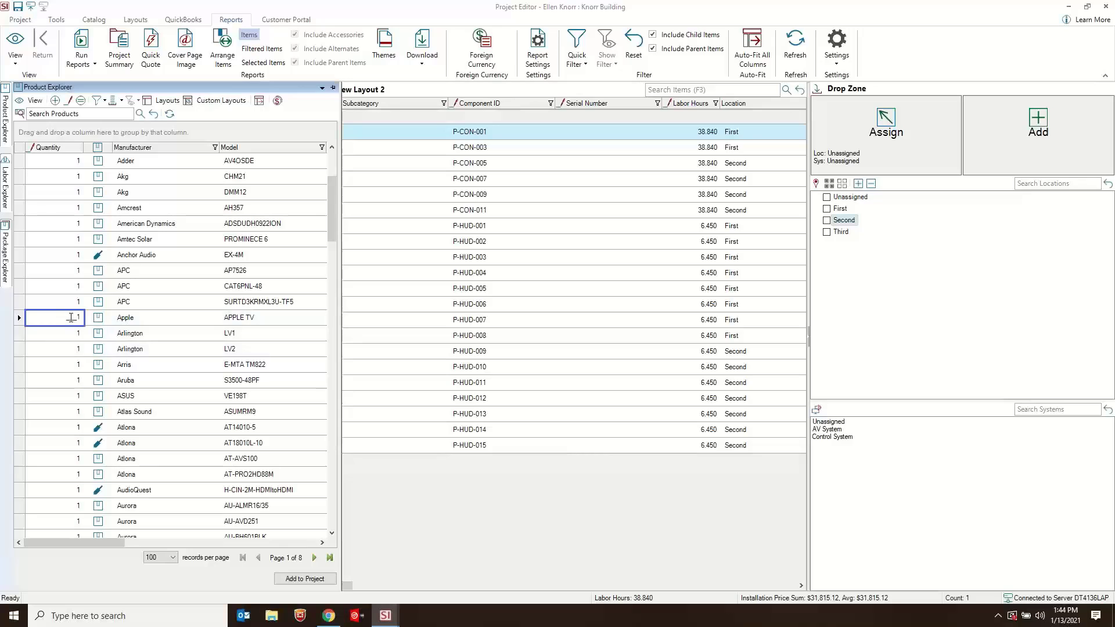
type("4")
left_click(148, 321)
left_click_drag(182, 319, 609, 512)
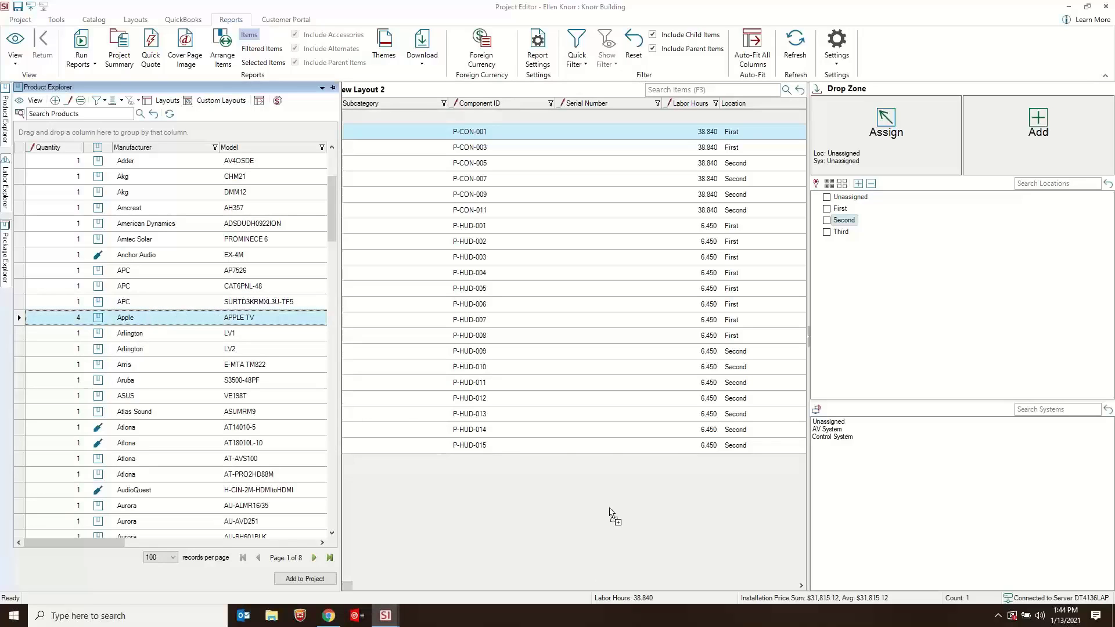
left_click(316, 150)
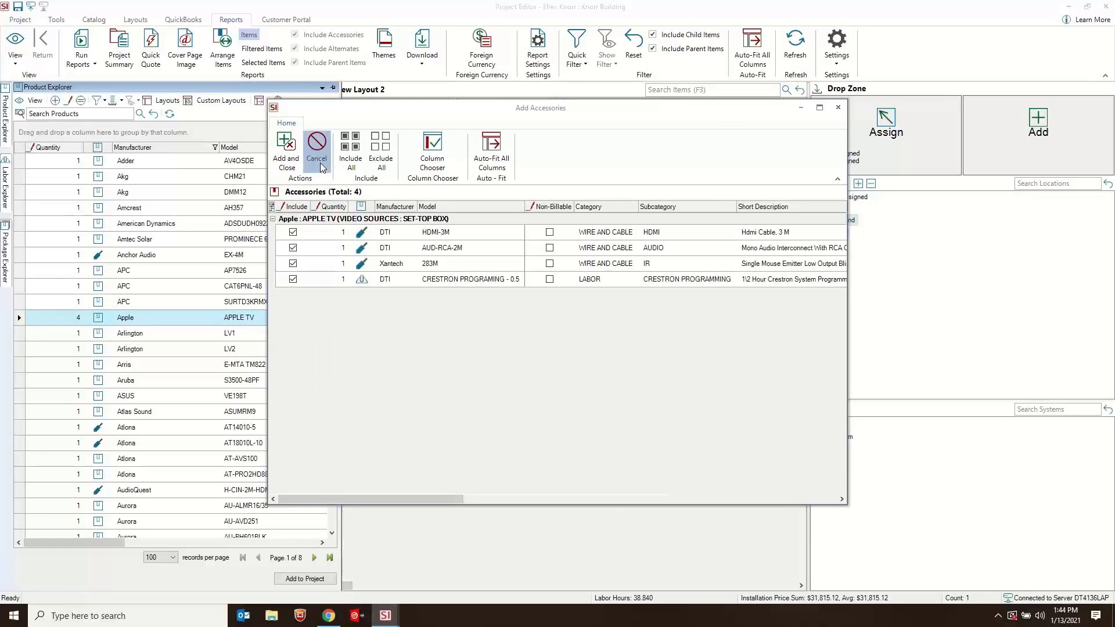
left_click(506, 256)
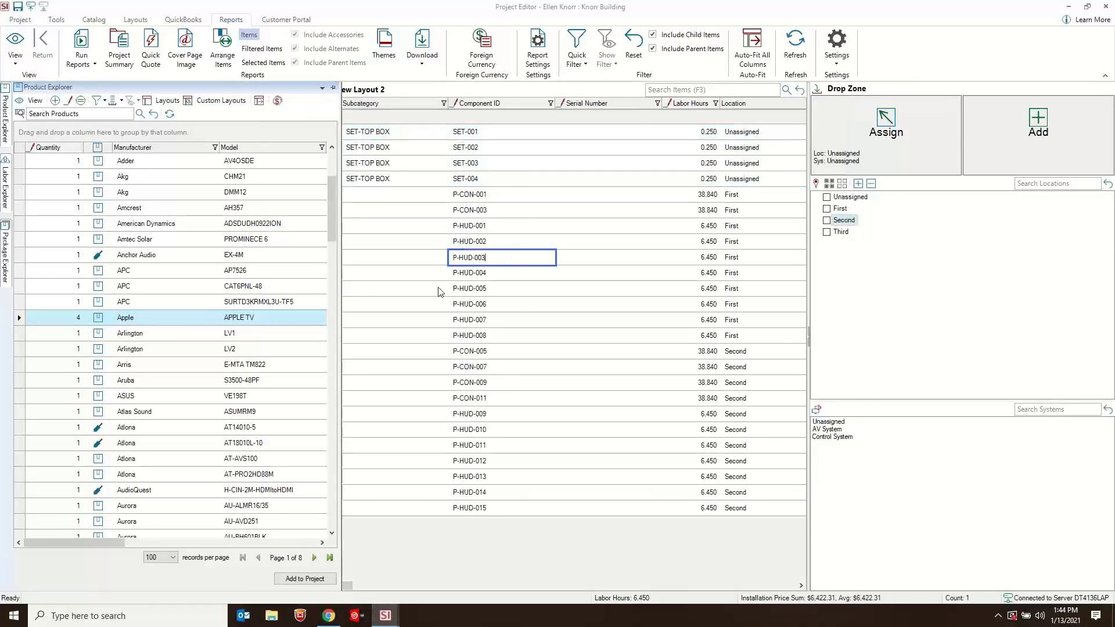
left_click(440, 289)
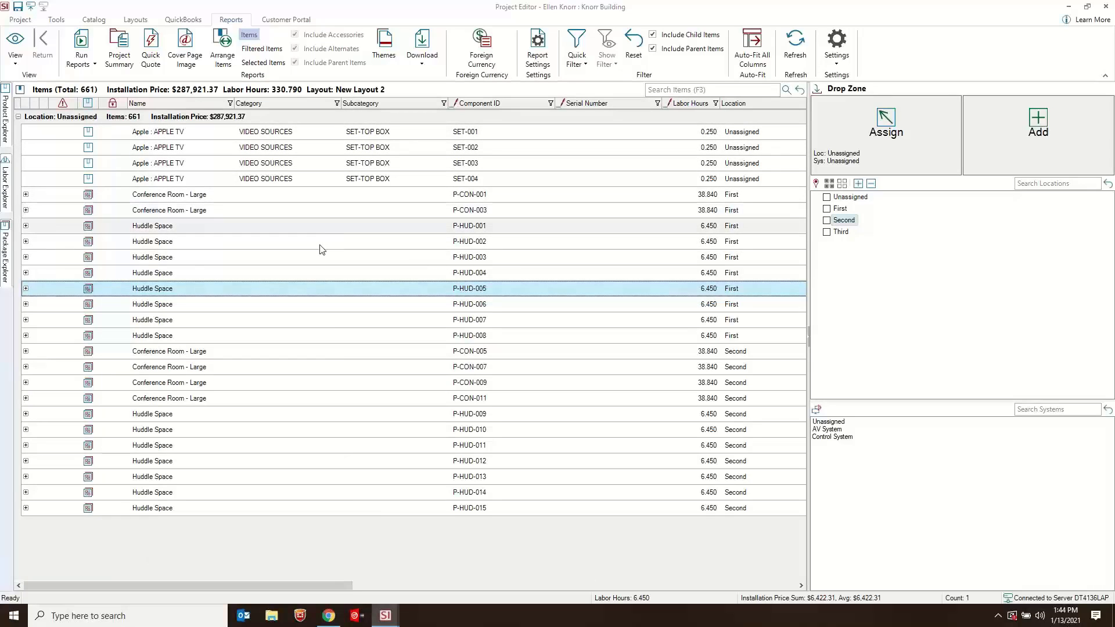
- Mark the Apple TV SET-001 as Owner Furnished Equipment in its price settings and save the product
left_click(258, 132)
left_click(267, 132)
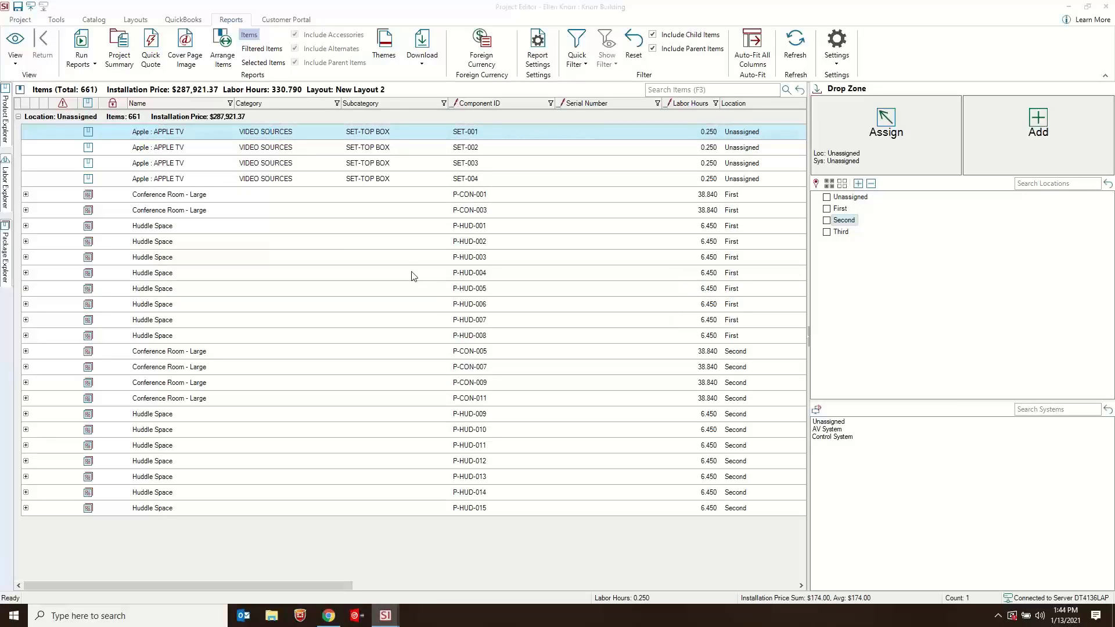
left_click(425, 165)
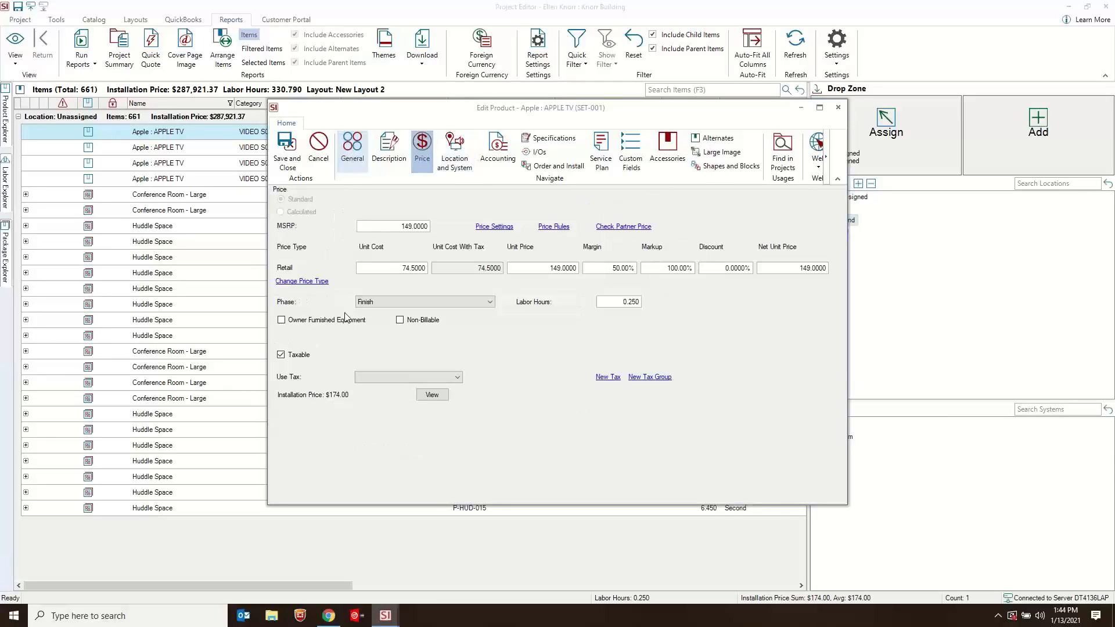
left_click(287, 149)
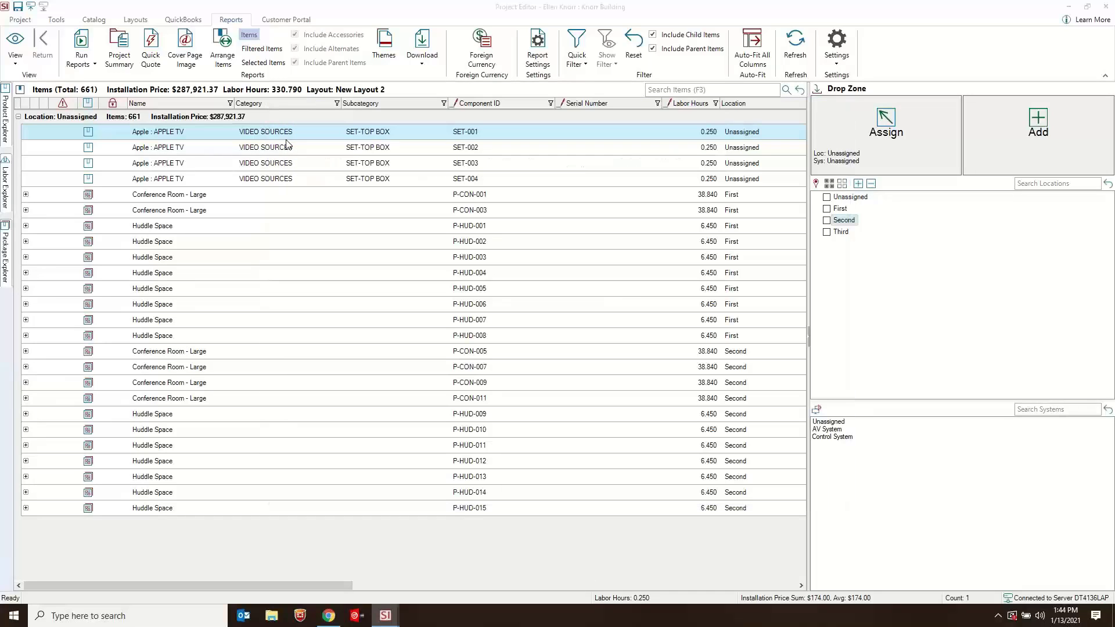
- Mark the Apple TV SET-003 as Non-Billable in its price settings and save the product
left_click(239, 168)
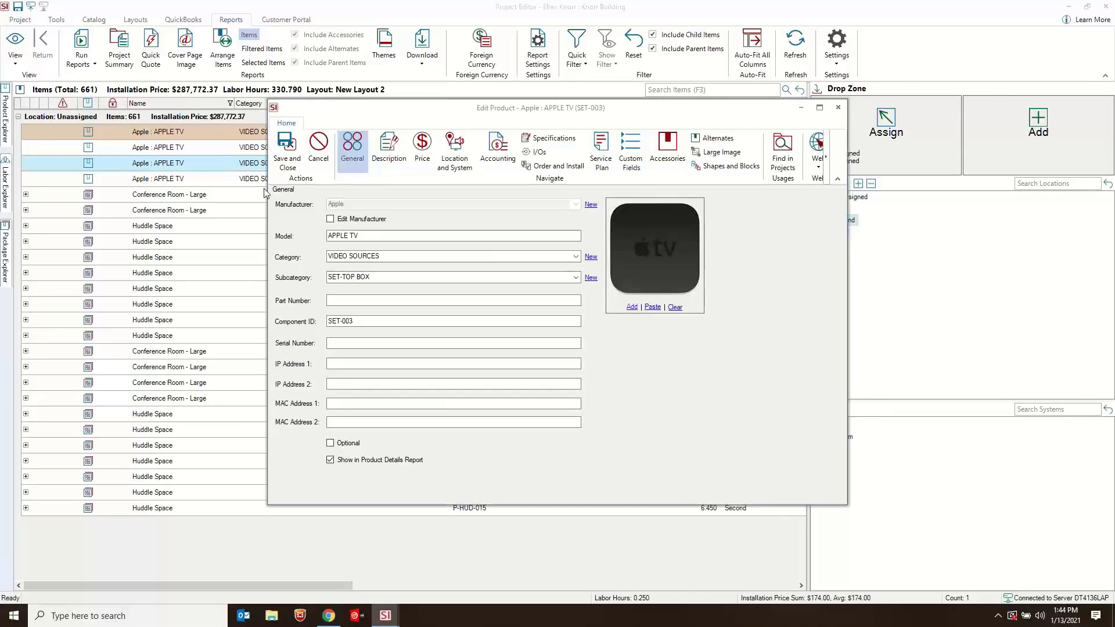
left_click(422, 152)
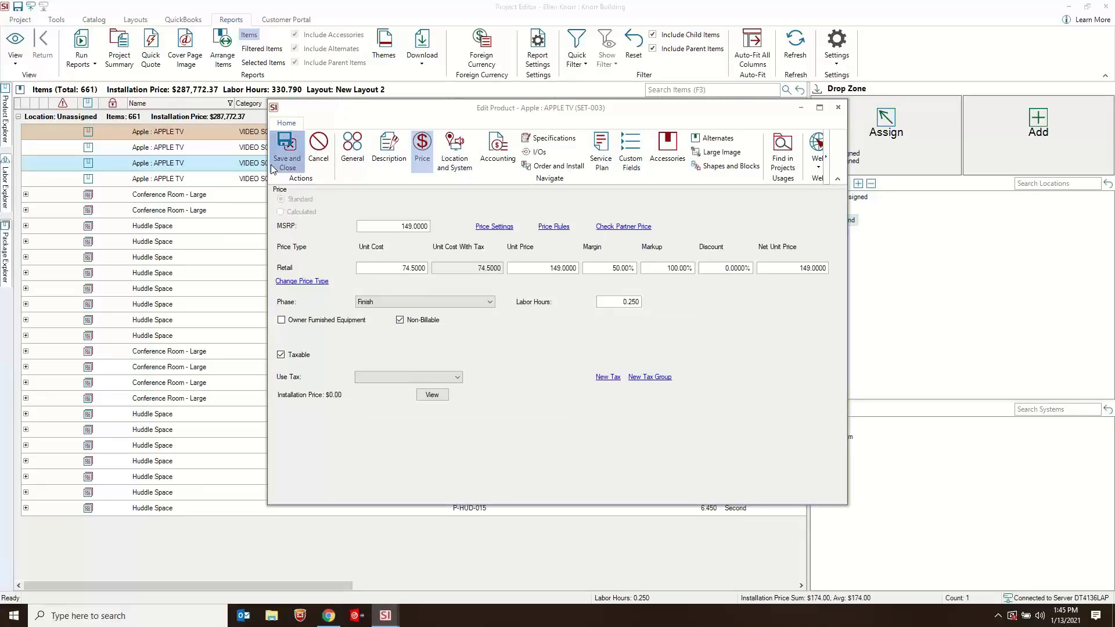
left_click(287, 152)
left_click(413, 209)
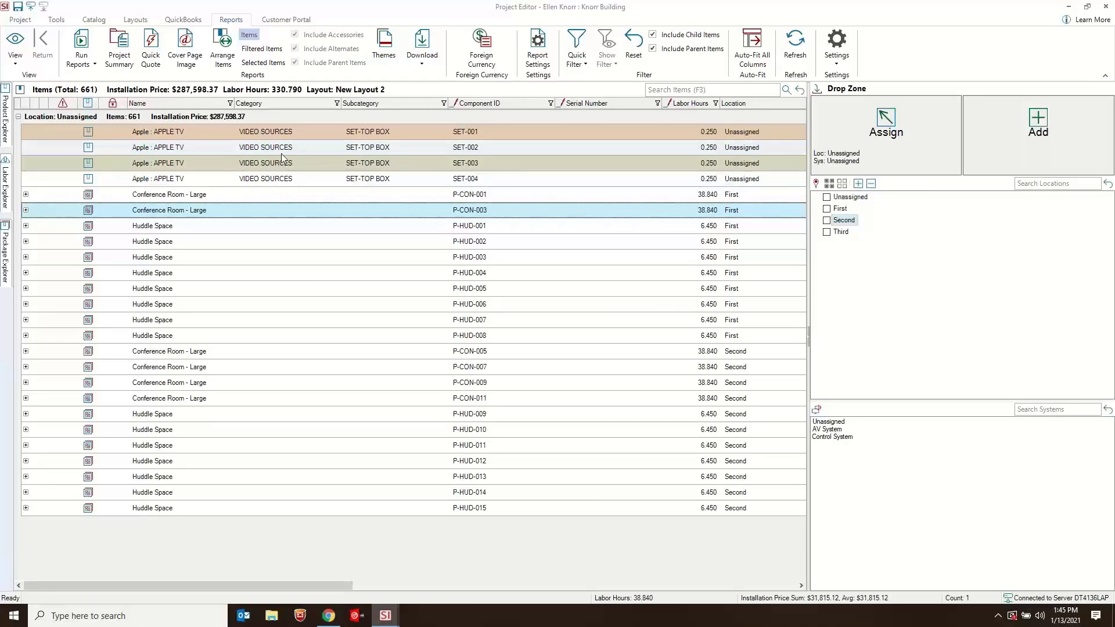
- Switch to the main System Integrator window, examine the OFE and Non-Billable item row color options in Application Settings, and close the settings
left_click(384, 615)
left_click(323, 566)
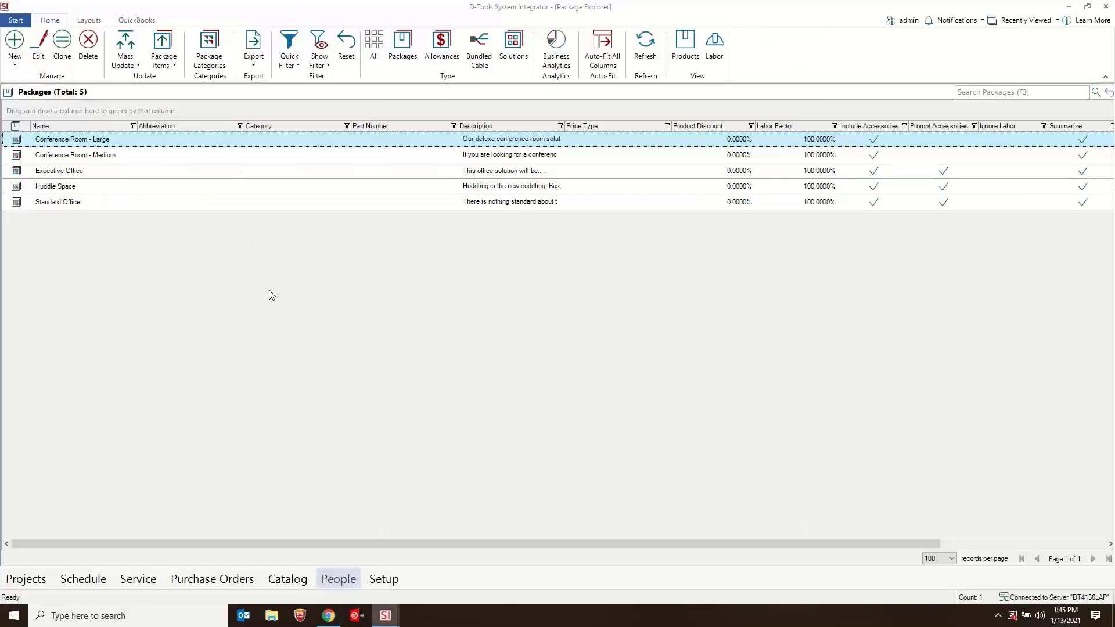
left_click(16, 20)
mouse_move(68, 268)
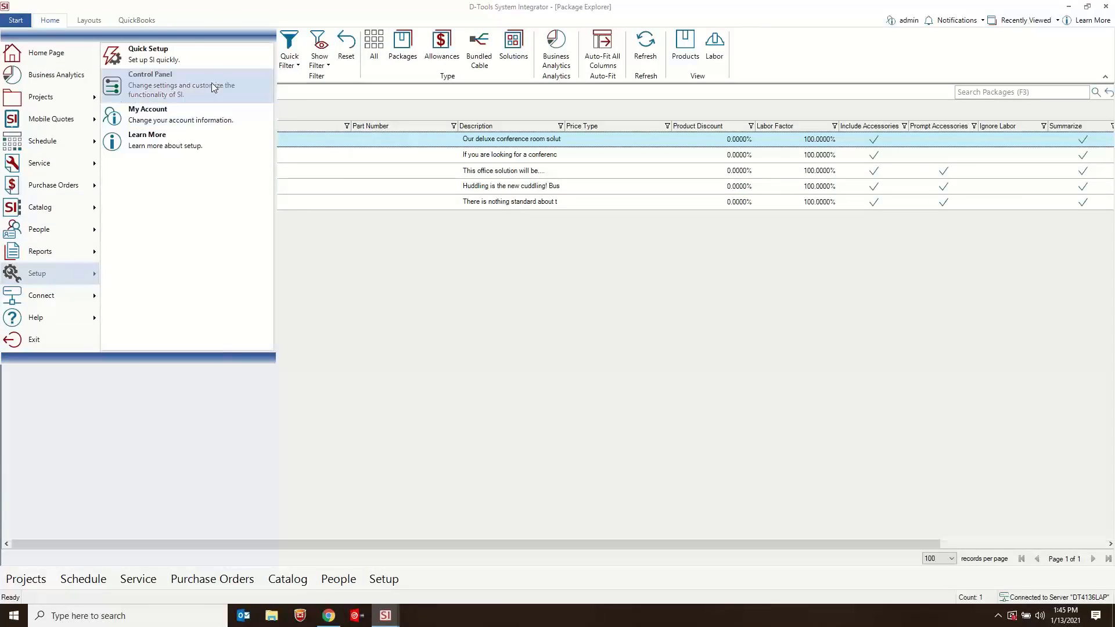
left_click(211, 83)
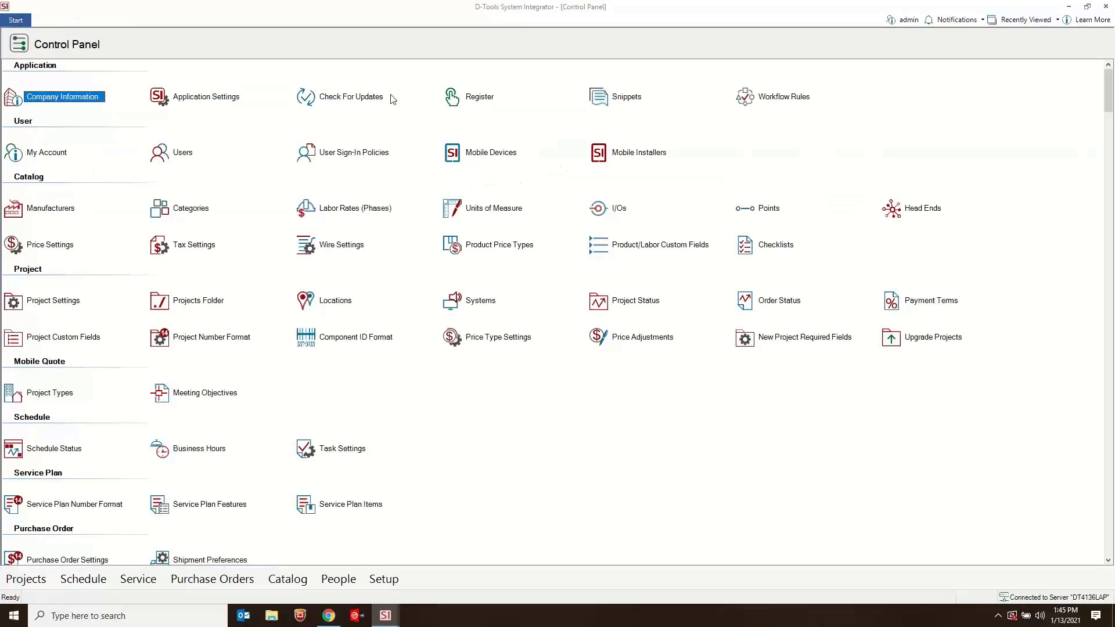
double_click(174, 99)
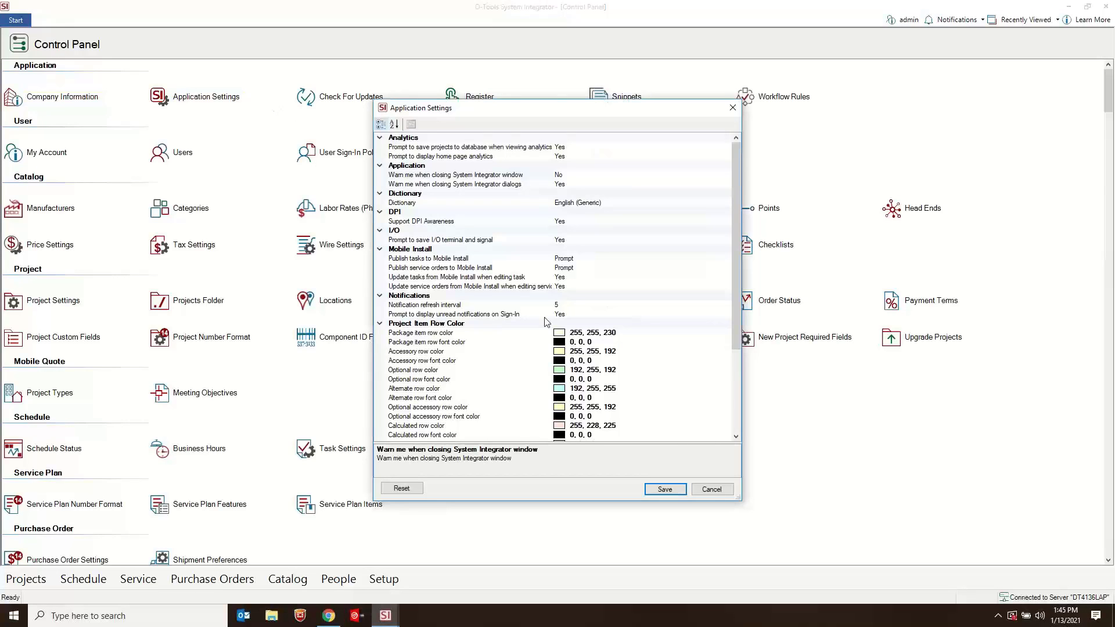
left_click_drag(737, 337, 756, 434)
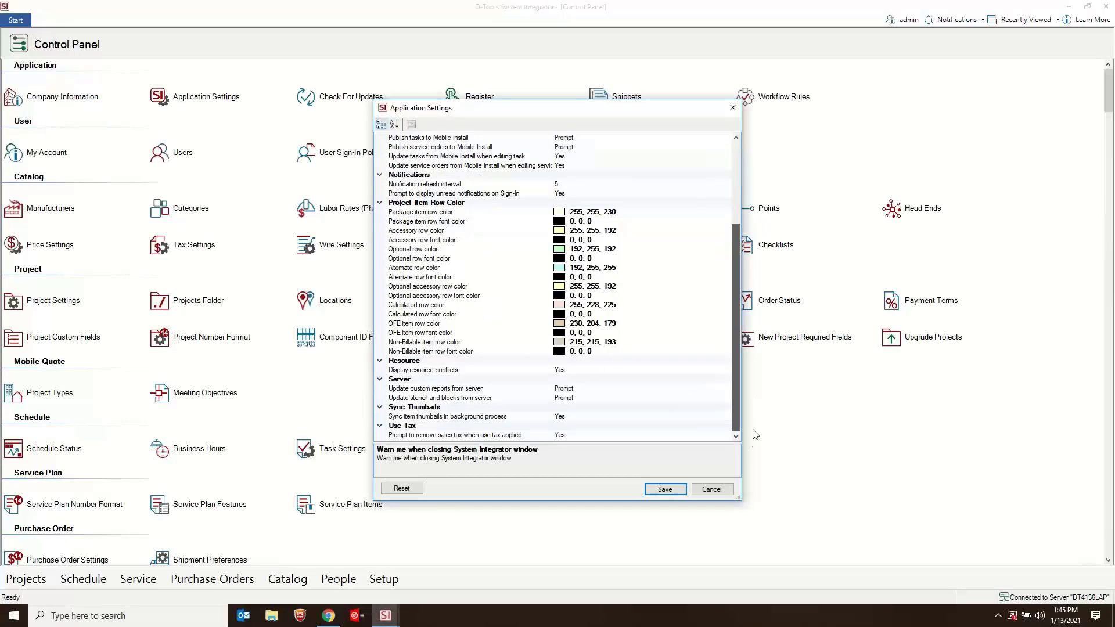
left_click(415, 333)
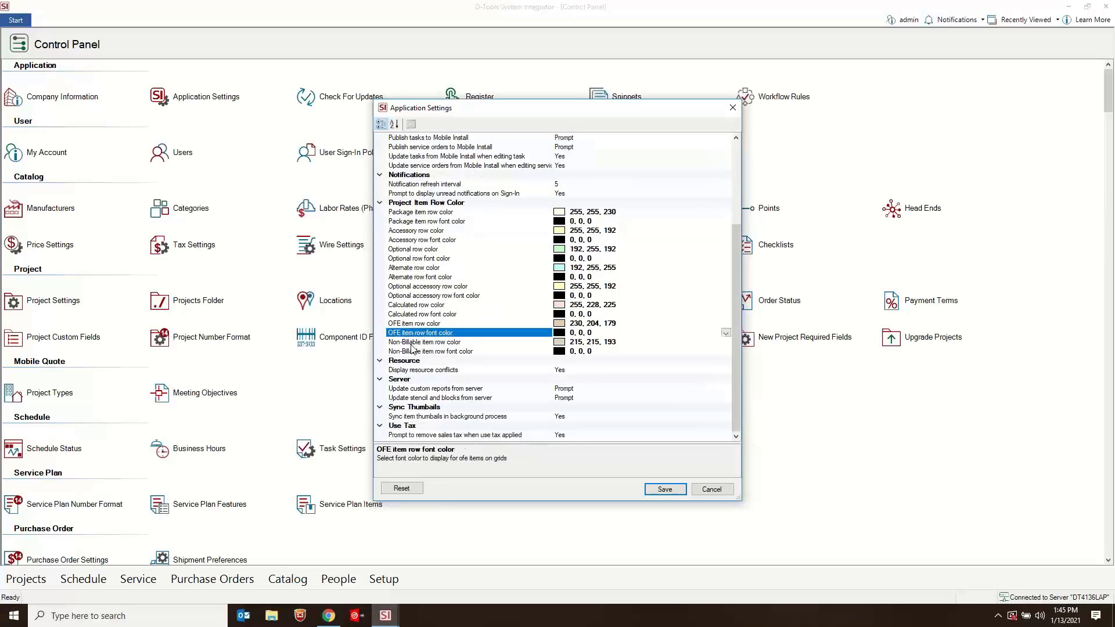
left_click(414, 342)
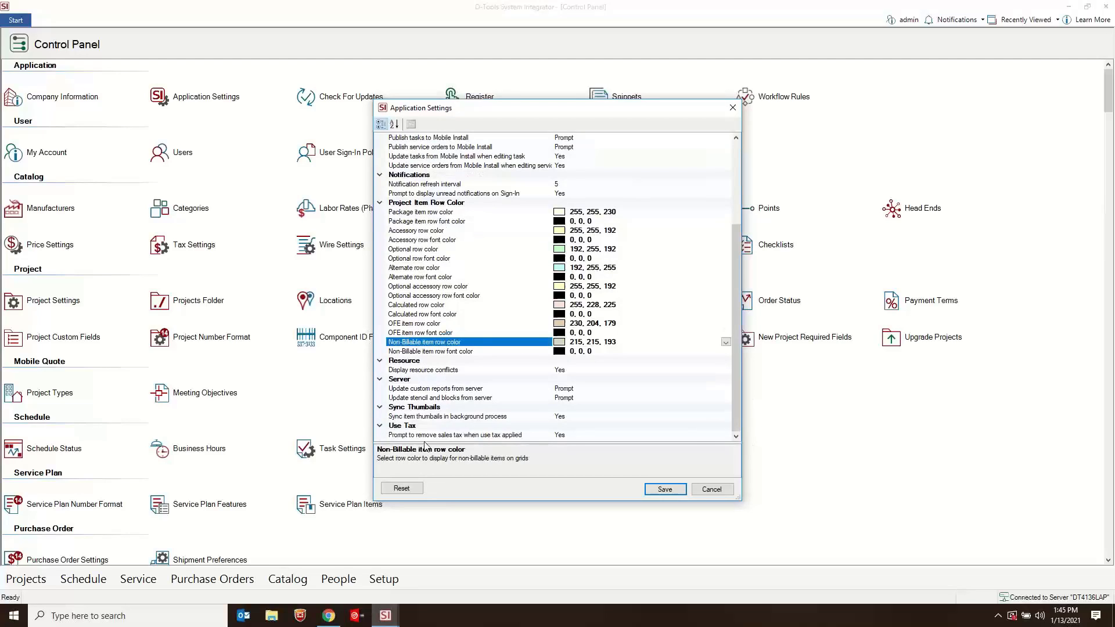
left_click(730, 108)
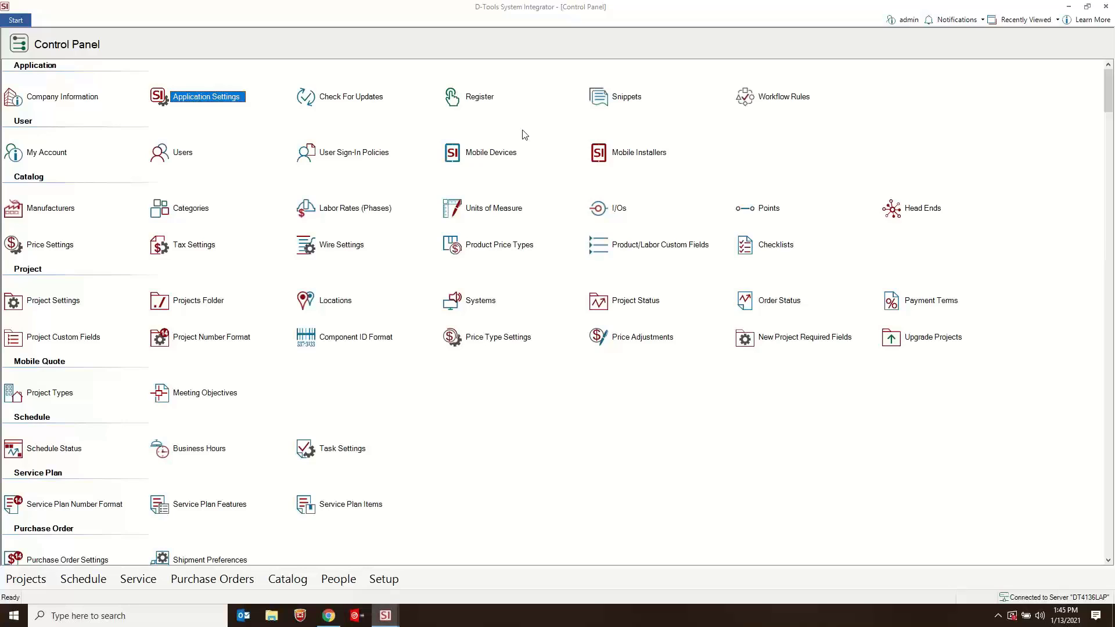
- Switch to Chrome, examine the item list of the Meeting Room task in Mobile Install for the OFE label, and minimize the browser
left_click(329, 615)
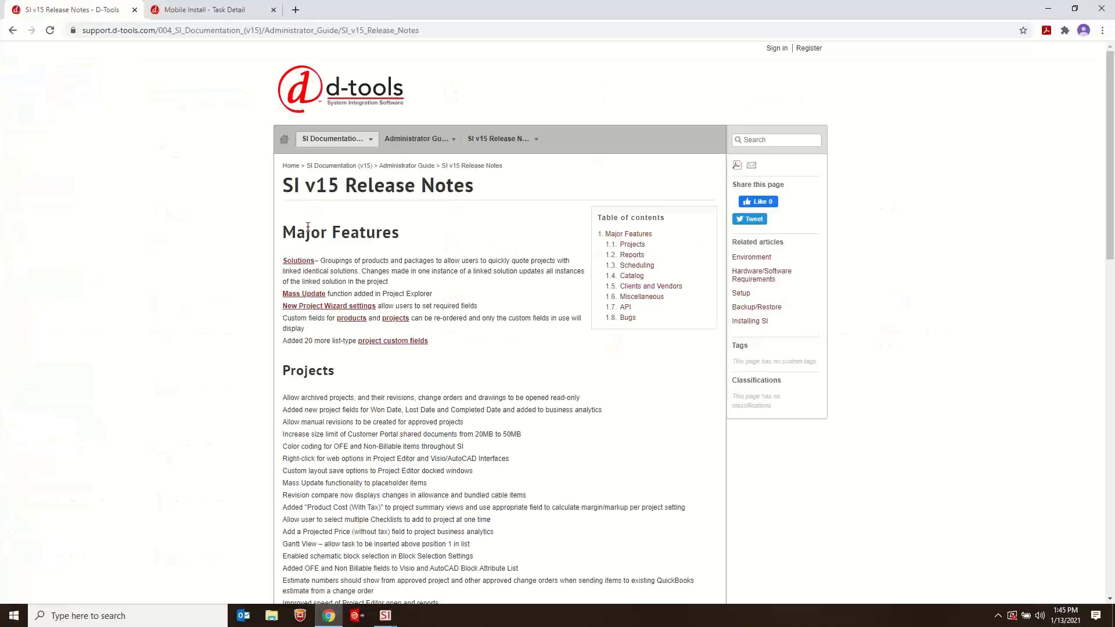
left_click(219, 13)
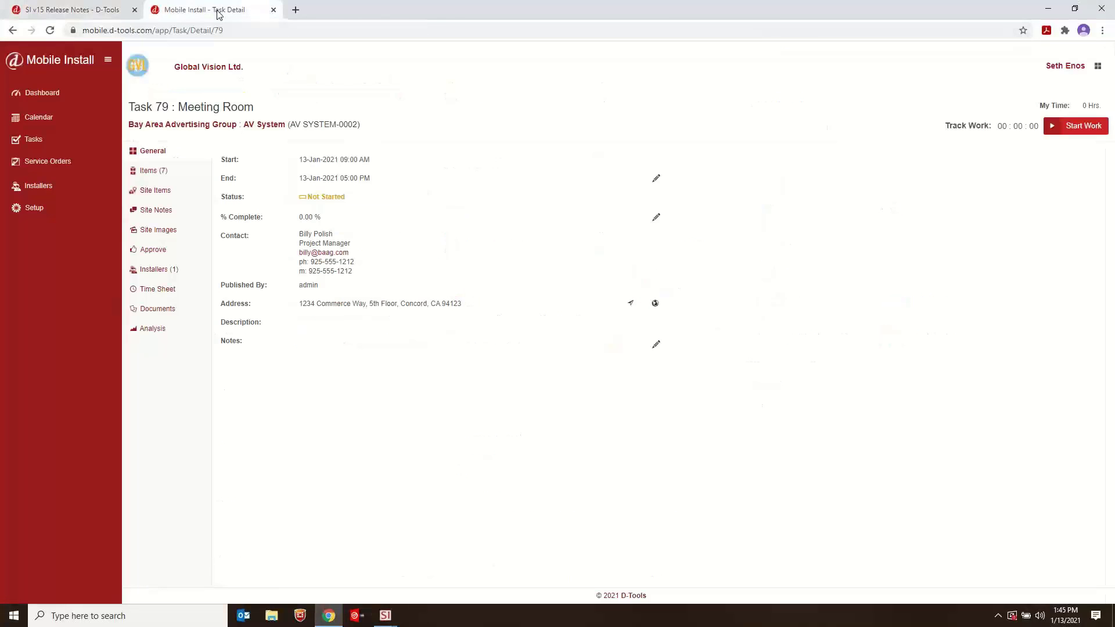
left_click(153, 171)
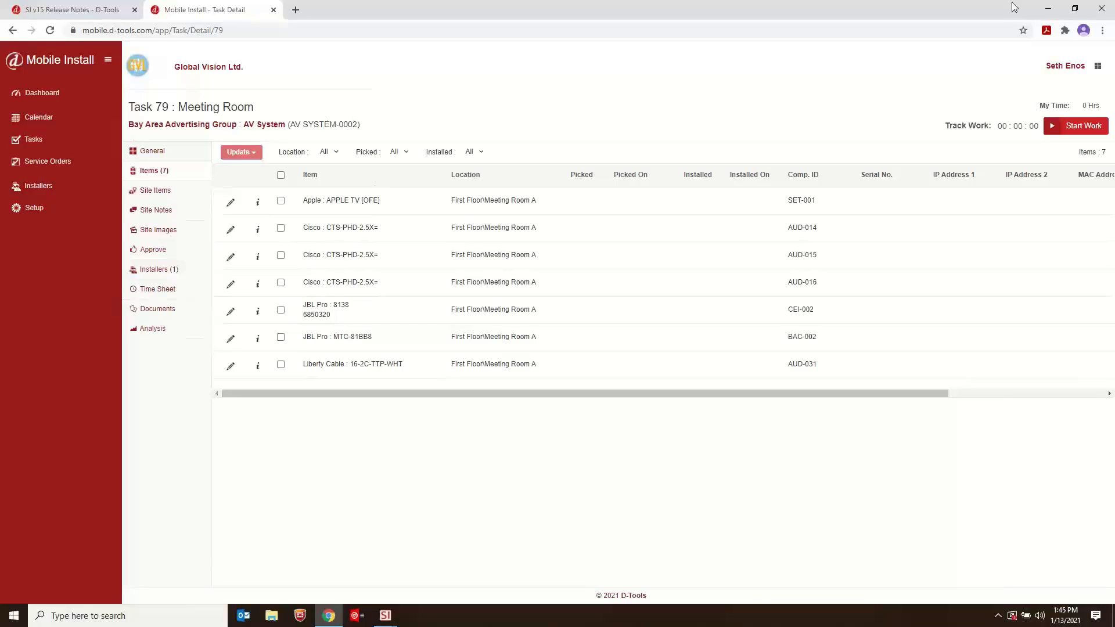
left_click(1048, 8)
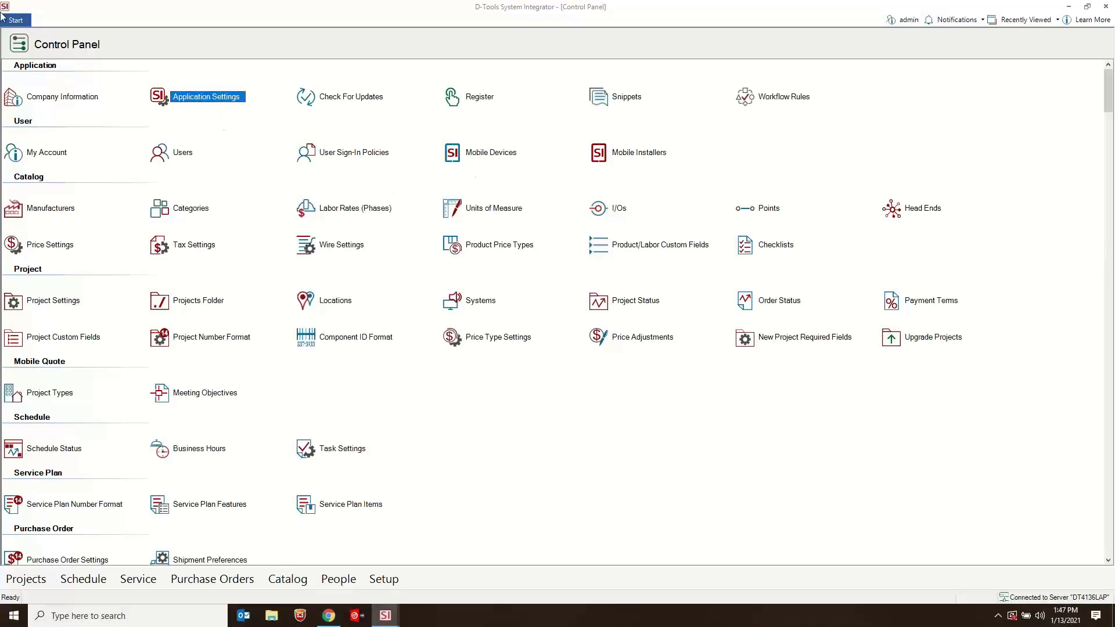
- Open the schedule Calendar in its own window and return to the Control Panel in the main window
left_click(16, 20)
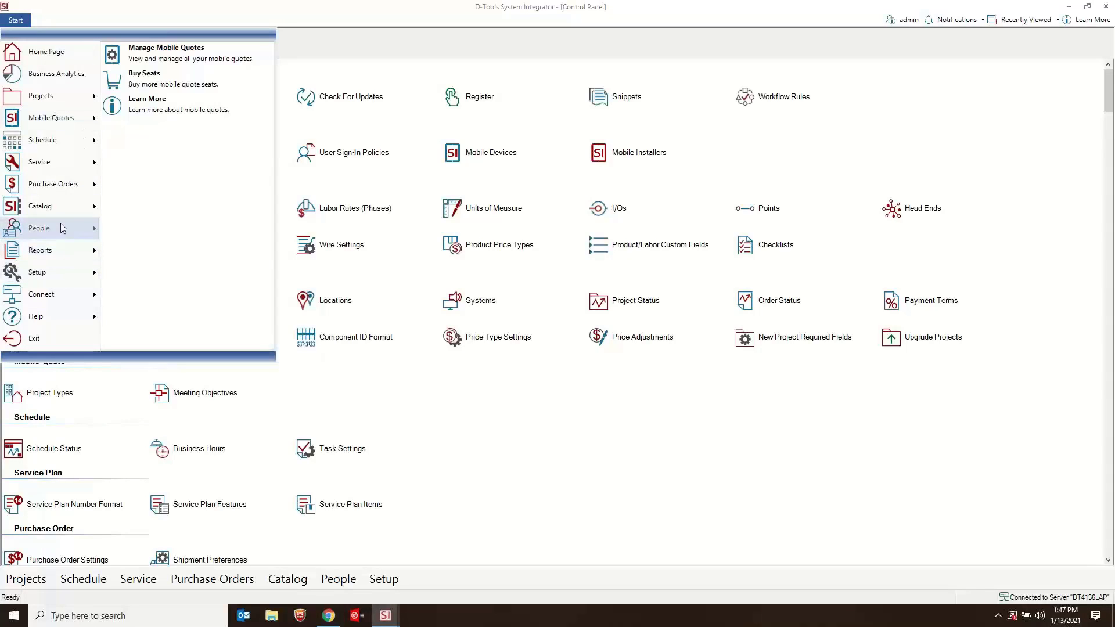
mouse_move(62, 216)
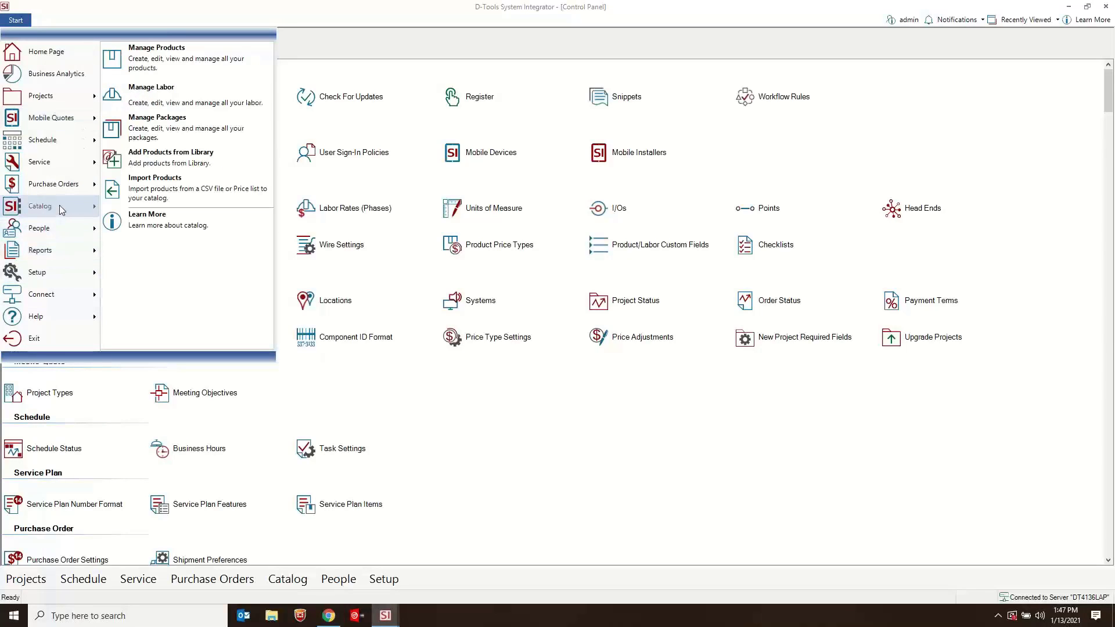
mouse_move(73, 161)
mouse_move(70, 141)
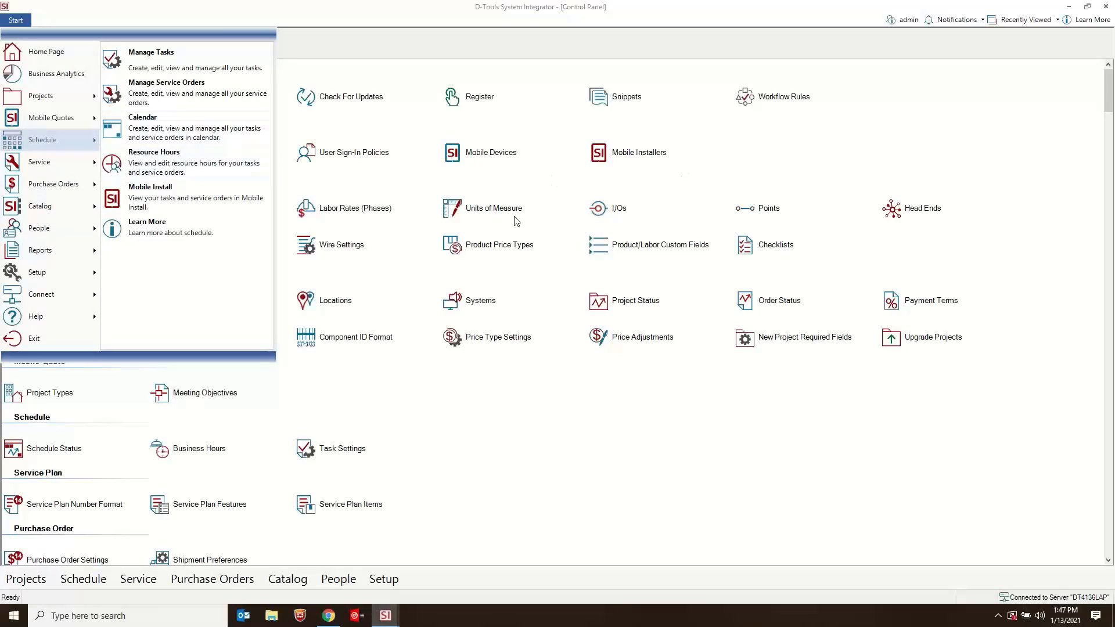
left_click(176, 127)
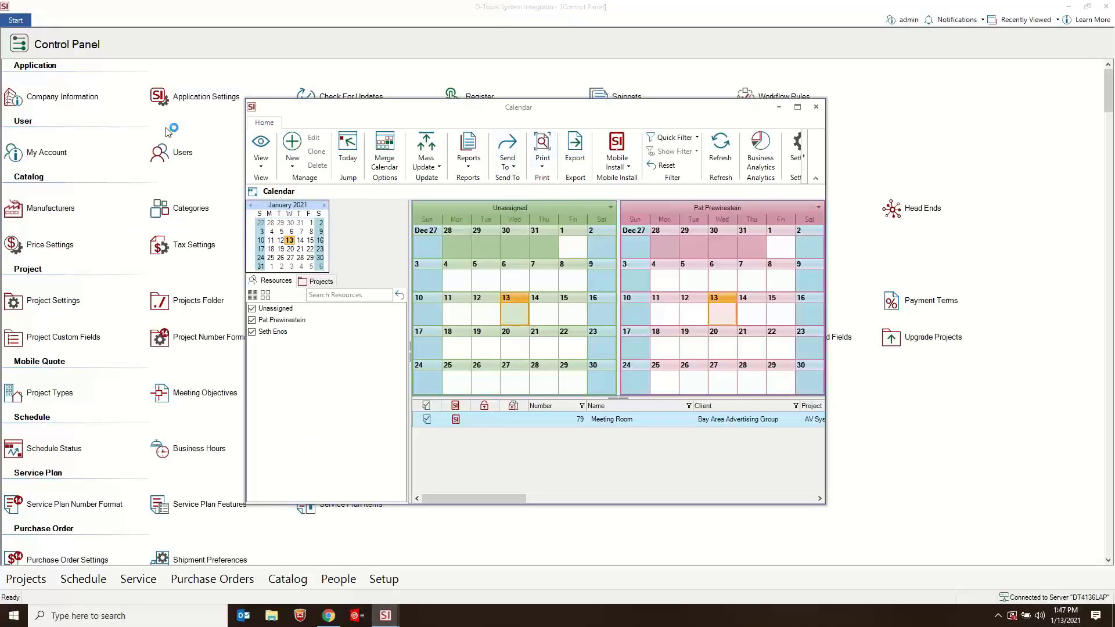
mouse_move(369, 116)
left_mouse_down()
mouse_move(465, 122)
mouse_move(378, 120)
left_mouse_up()
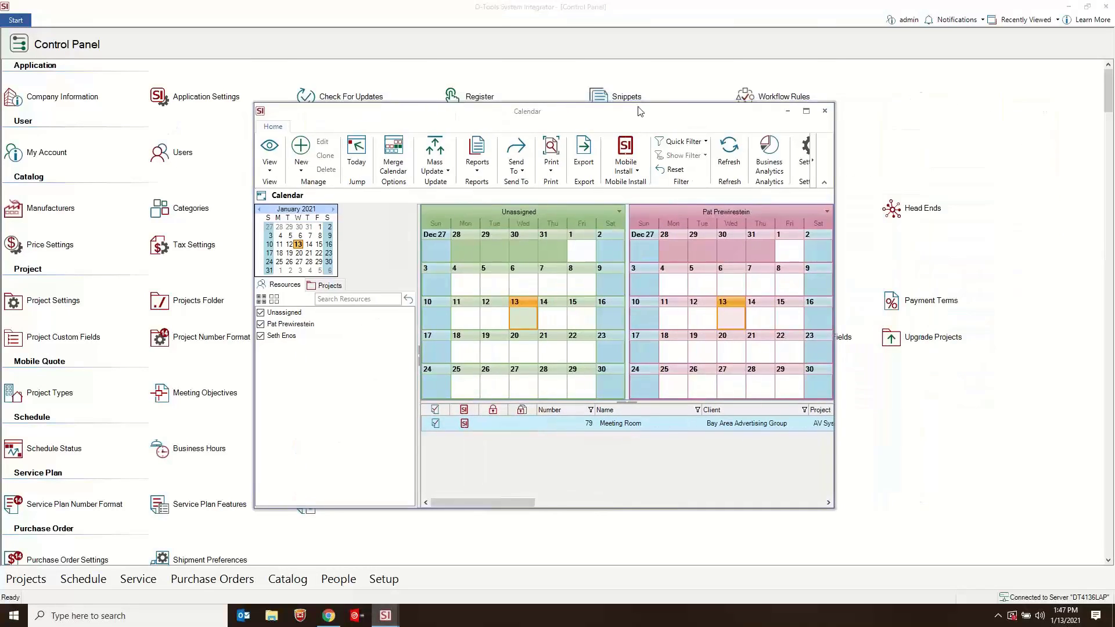
left_click(278, 43)
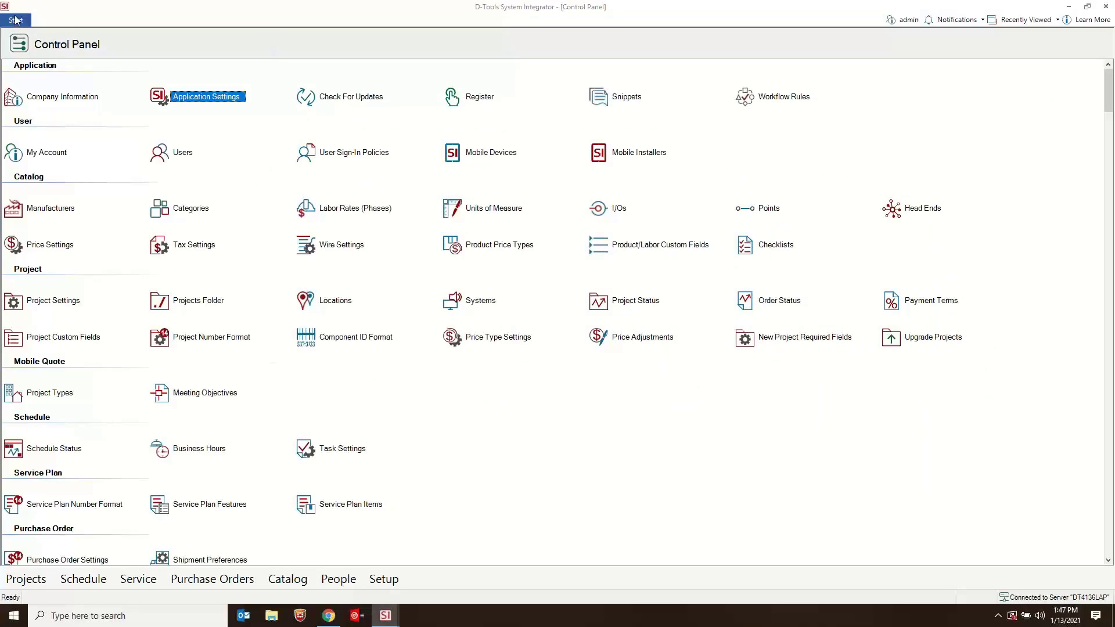
- Show the purchase orders and open the ACME Distributors draft from 7/21/2020 and the $144.00 Good Stuff Real Cheap draft in separate windows
left_click(16, 19)
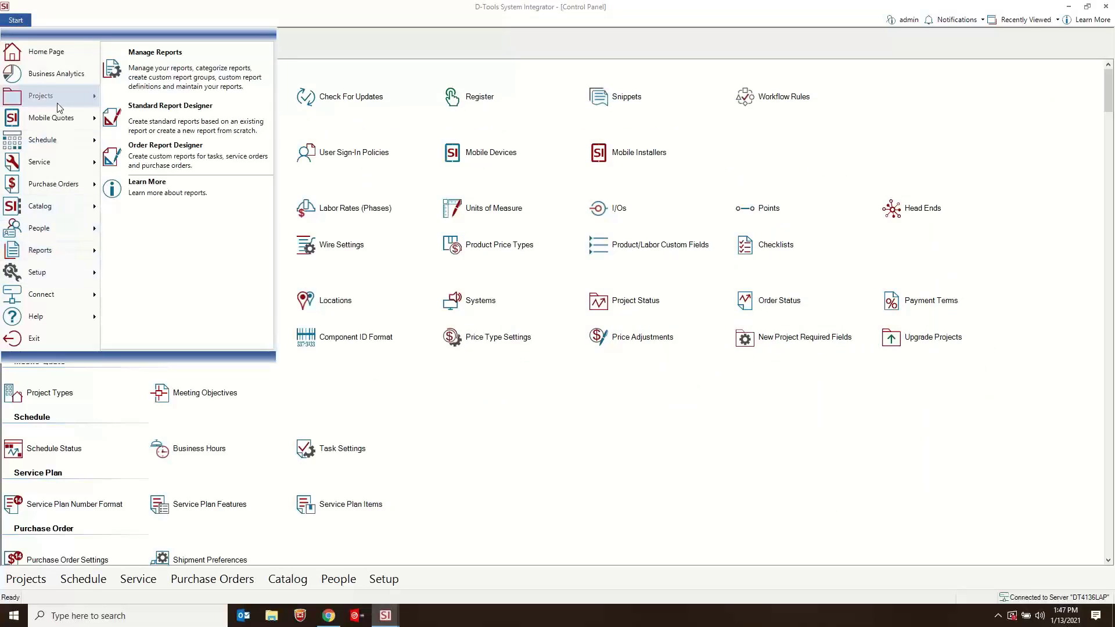
mouse_move(60, 100)
mouse_move(69, 185)
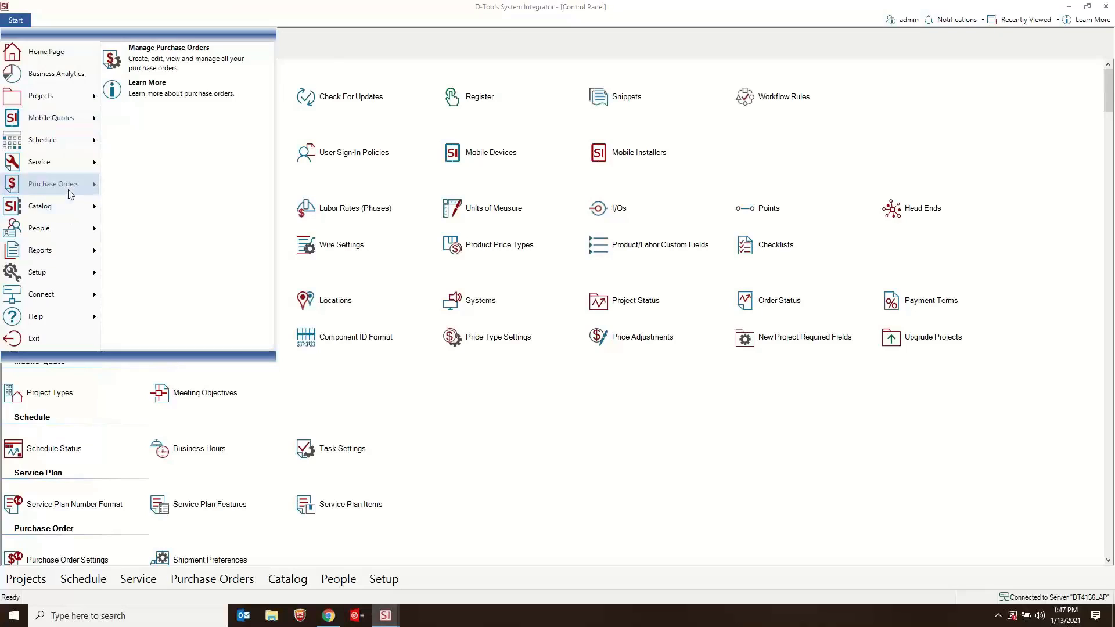
left_click(213, 61)
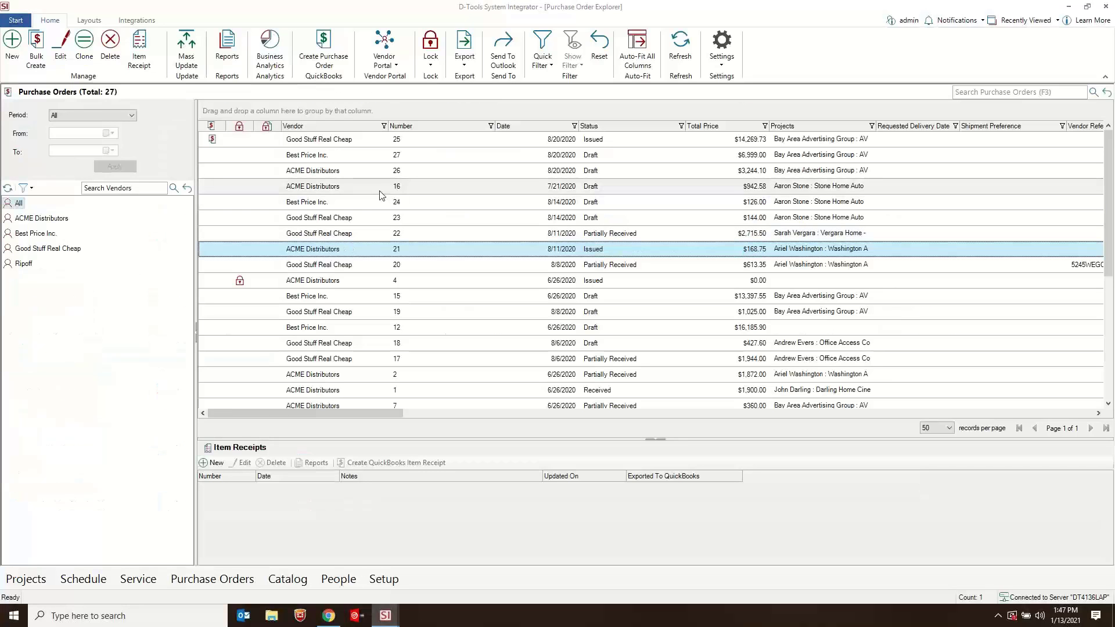
left_click(374, 193)
double_click(374, 192)
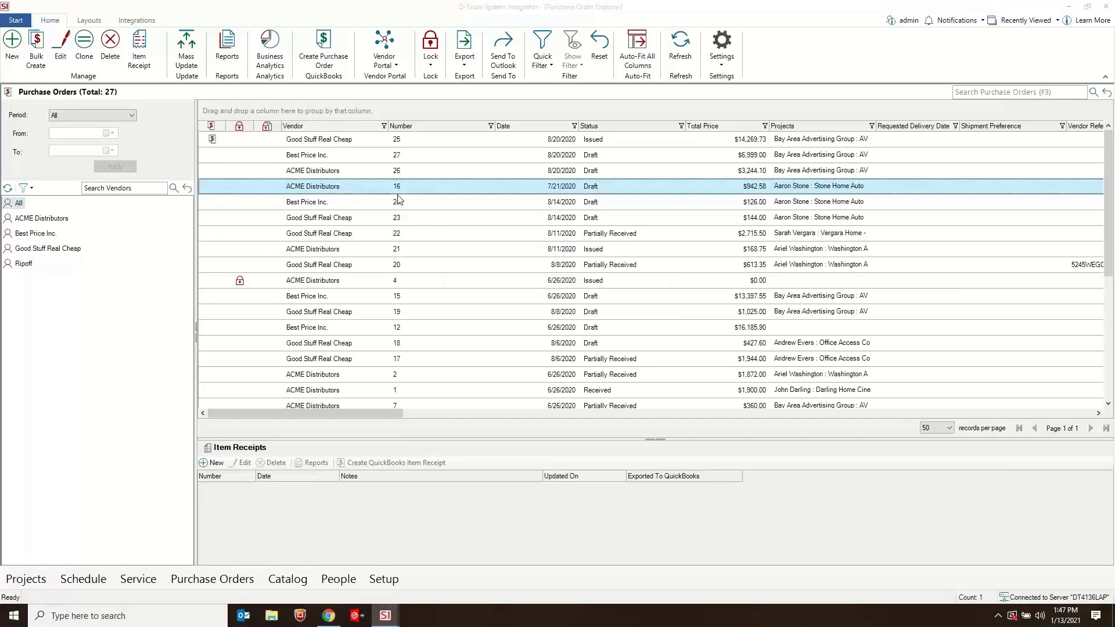
left_click(461, 216)
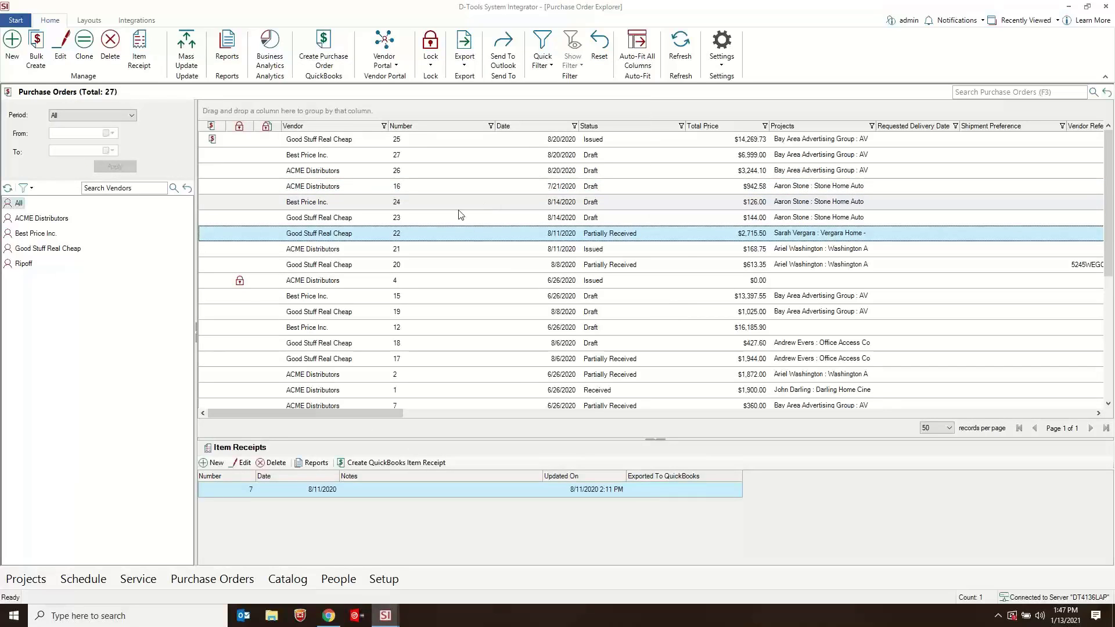
double_click(495, 220)
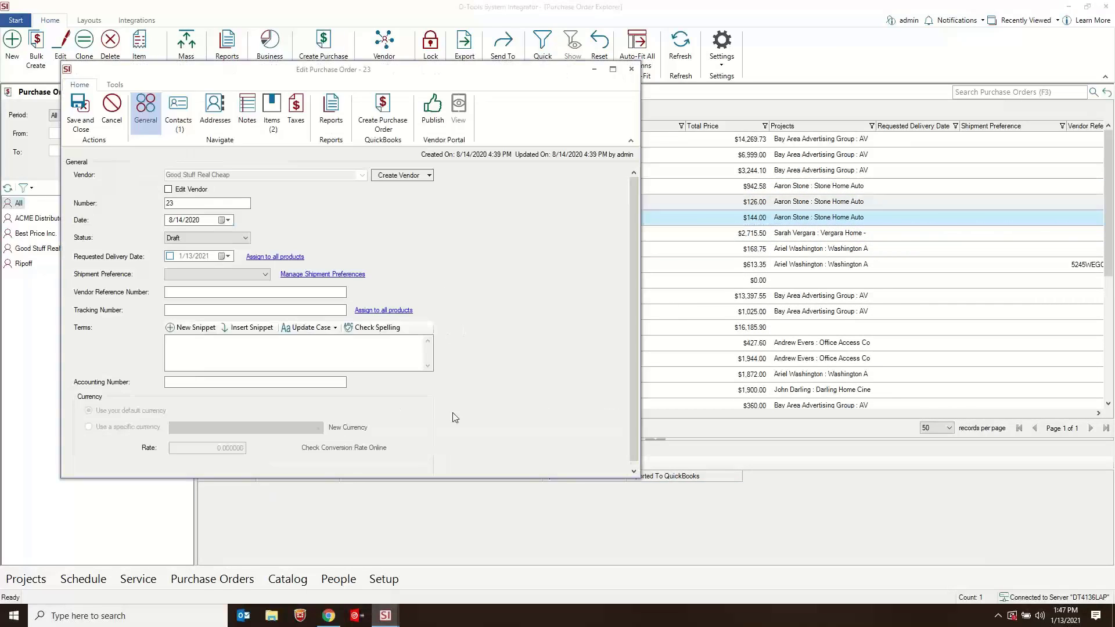
- Switch to the open Project Editor, delete the Huddle Space packages P-HUD-005 and P-HUD-006, and minimize the editor
left_click(390, 617)
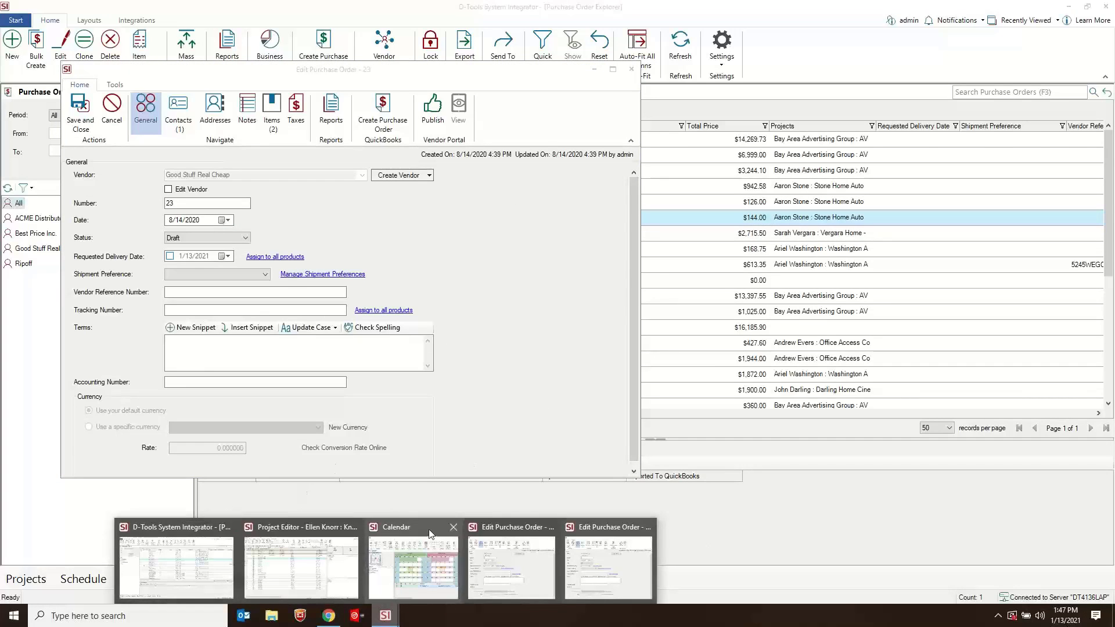
mouse_move(433, 537)
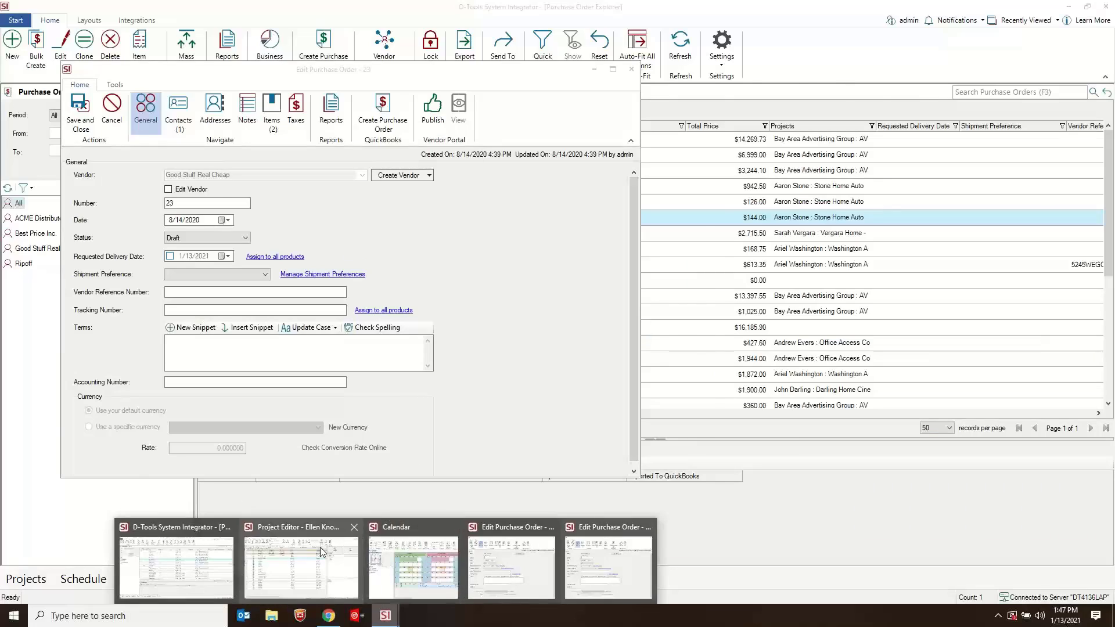
left_click(319, 547)
left_click(299, 350)
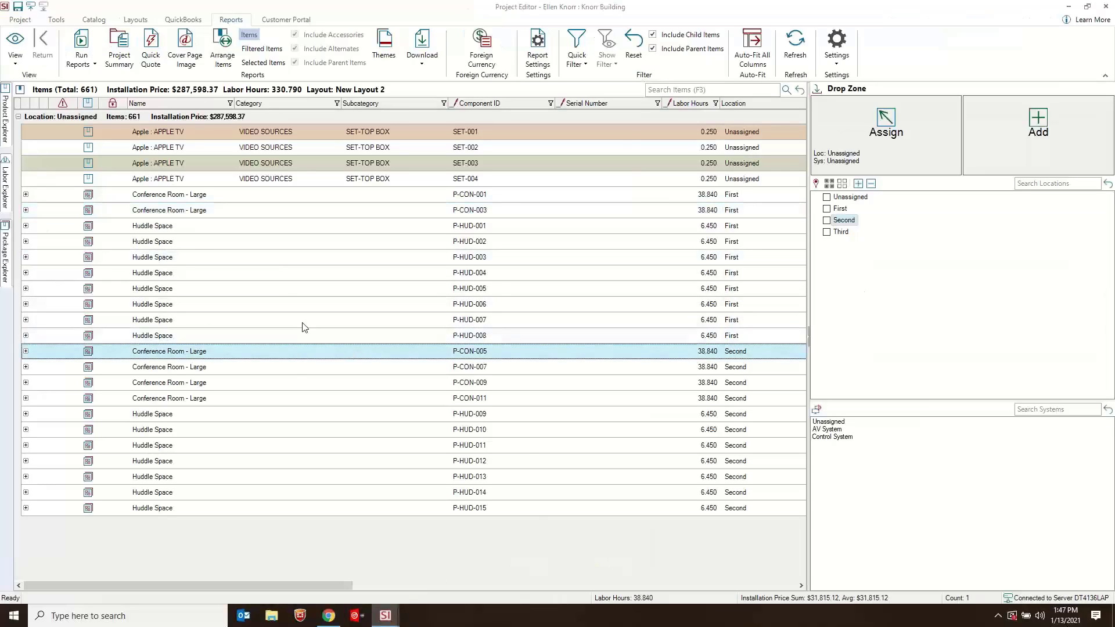
left_click(273, 289)
left_click(276, 304, "shift")
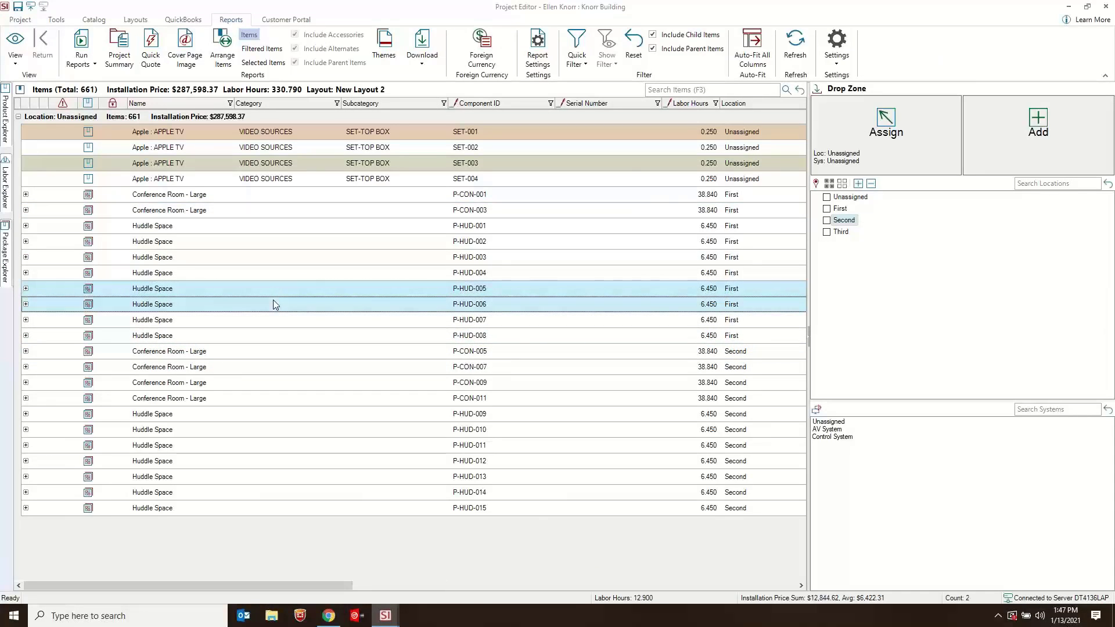
key("Delete")
left_click(603, 365)
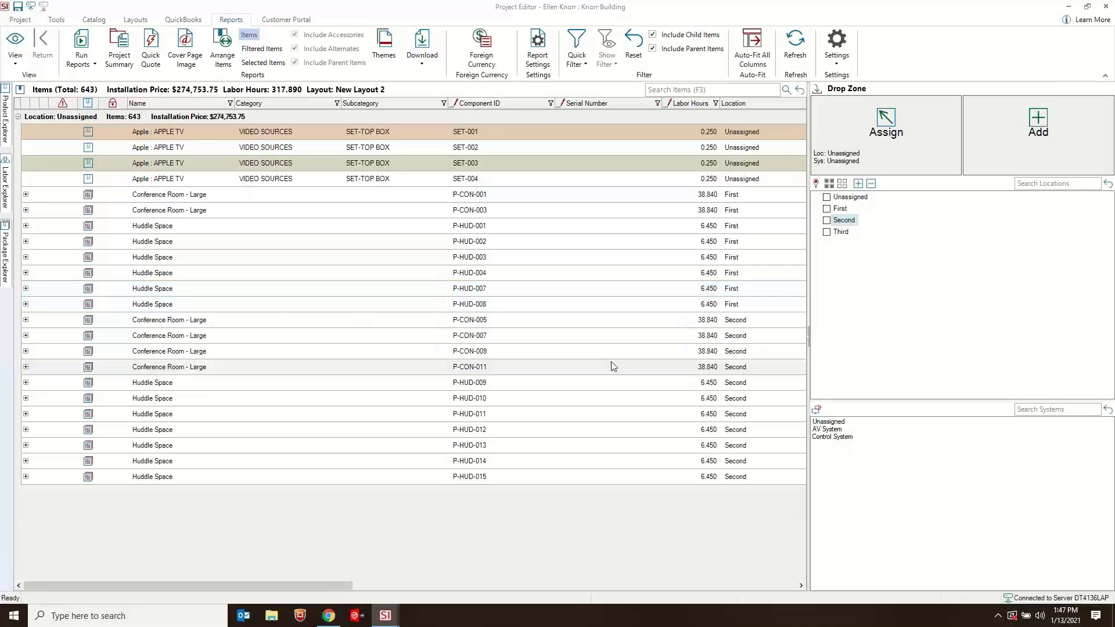
left_click(1069, 7)
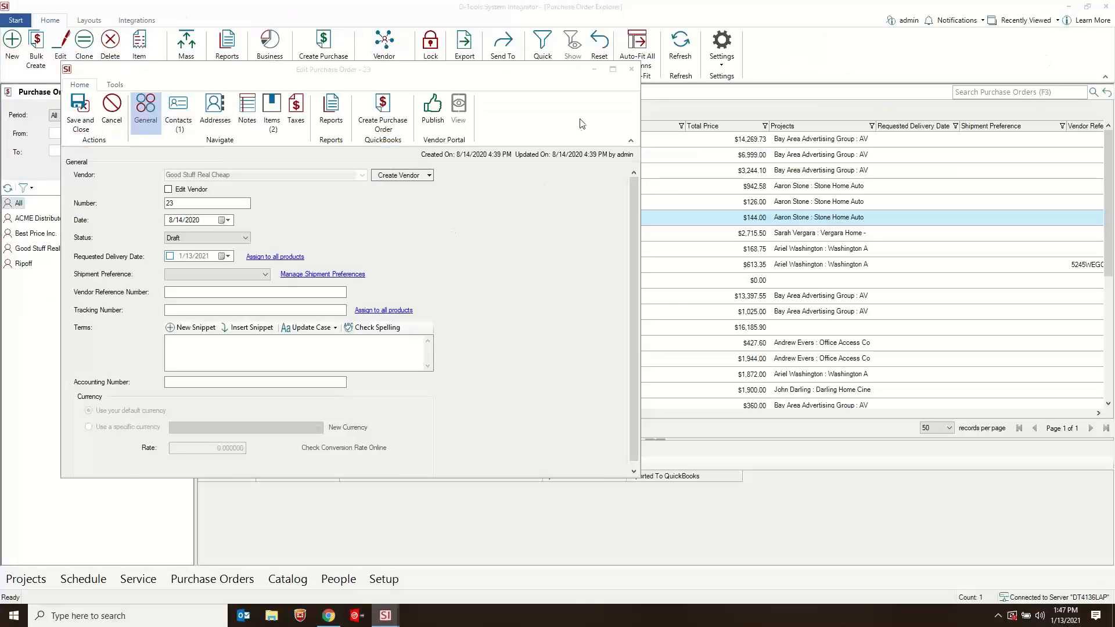
- Close both purchase order windows and the Calendar window without making changes, and go to the Home Page
left_click(631, 69)
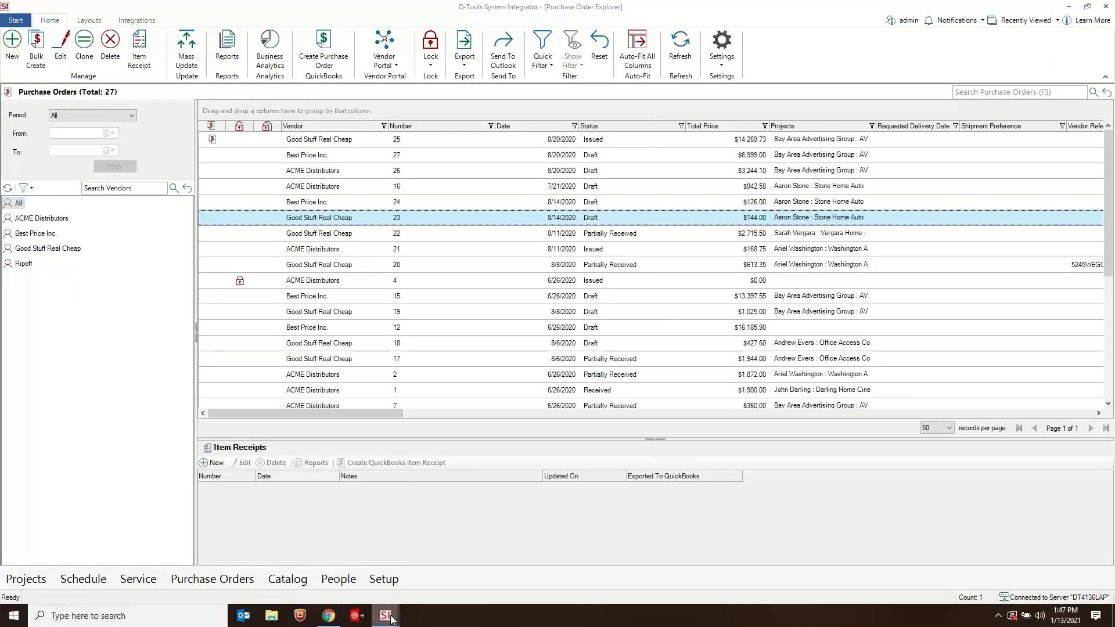
mouse_move(384, 615)
left_click(559, 566)
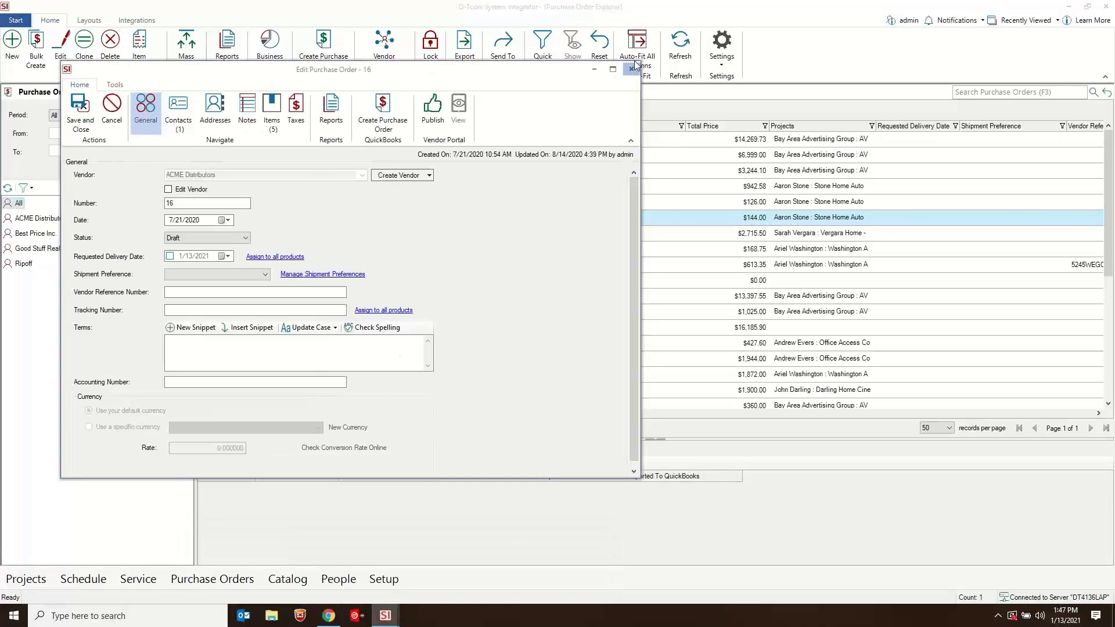
left_click(631, 69)
mouse_move(385, 615)
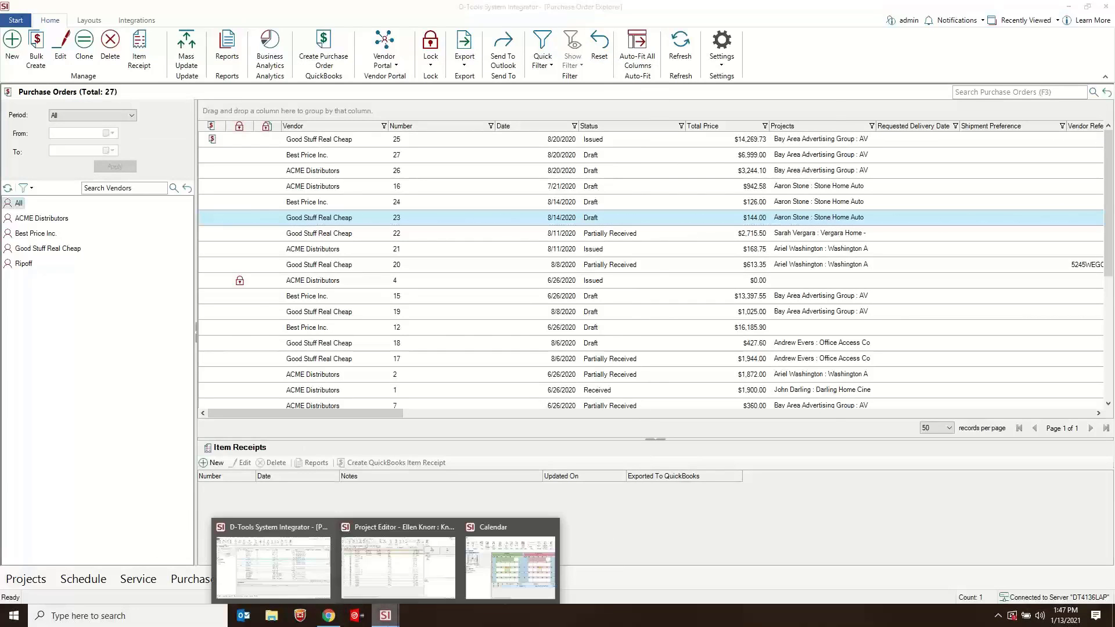
left_click(523, 566)
left_click_drag(652, 114, 535, 69)
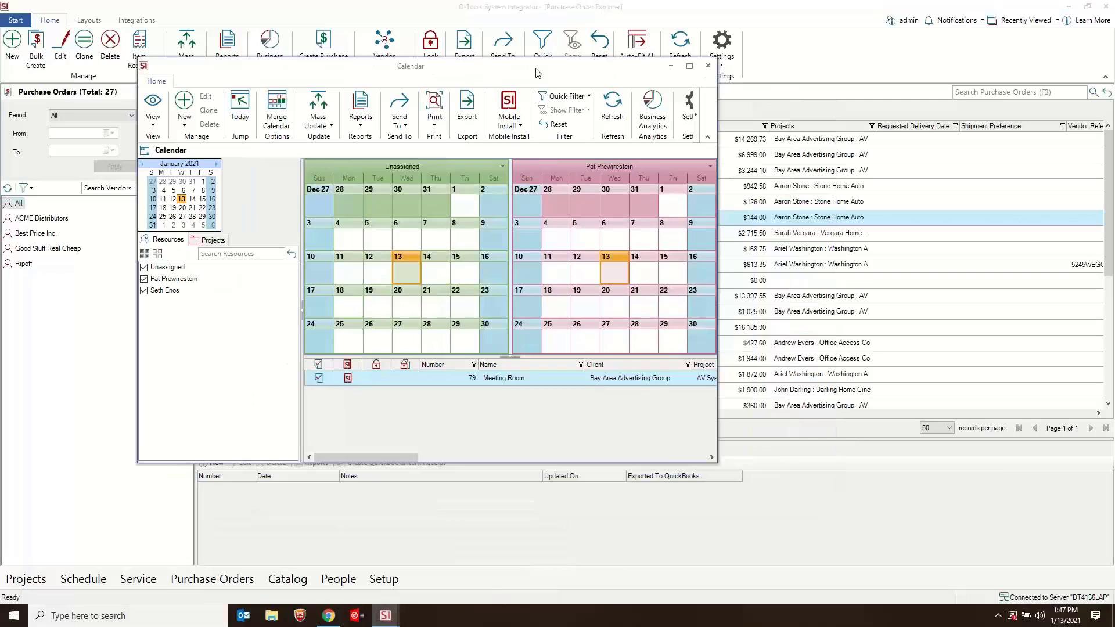
left_click(708, 66)
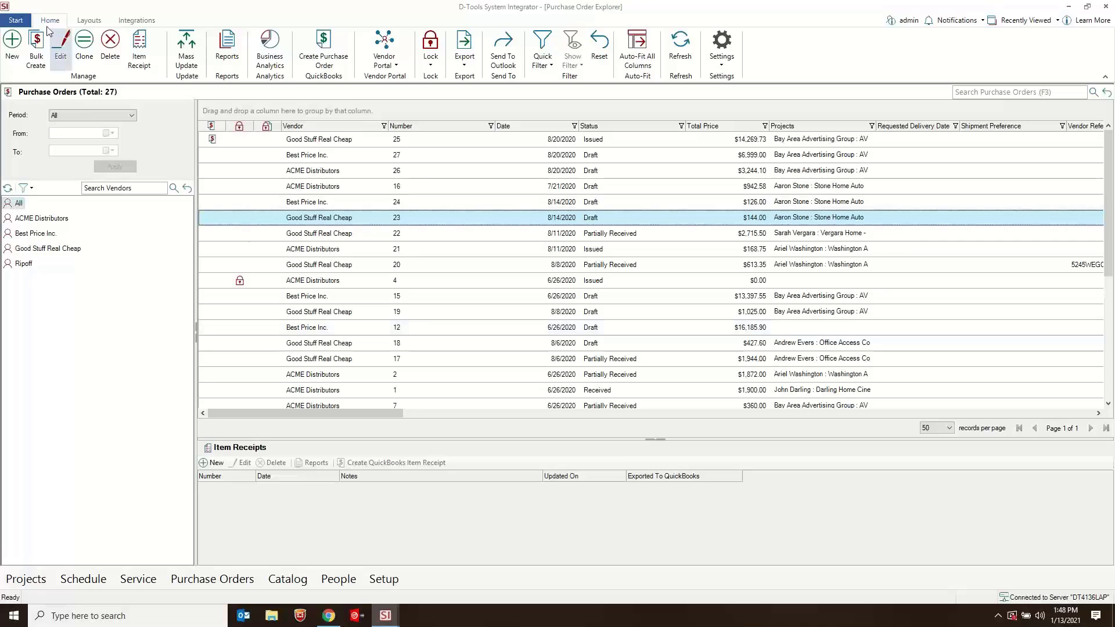
left_click(19, 22)
left_click(48, 47)
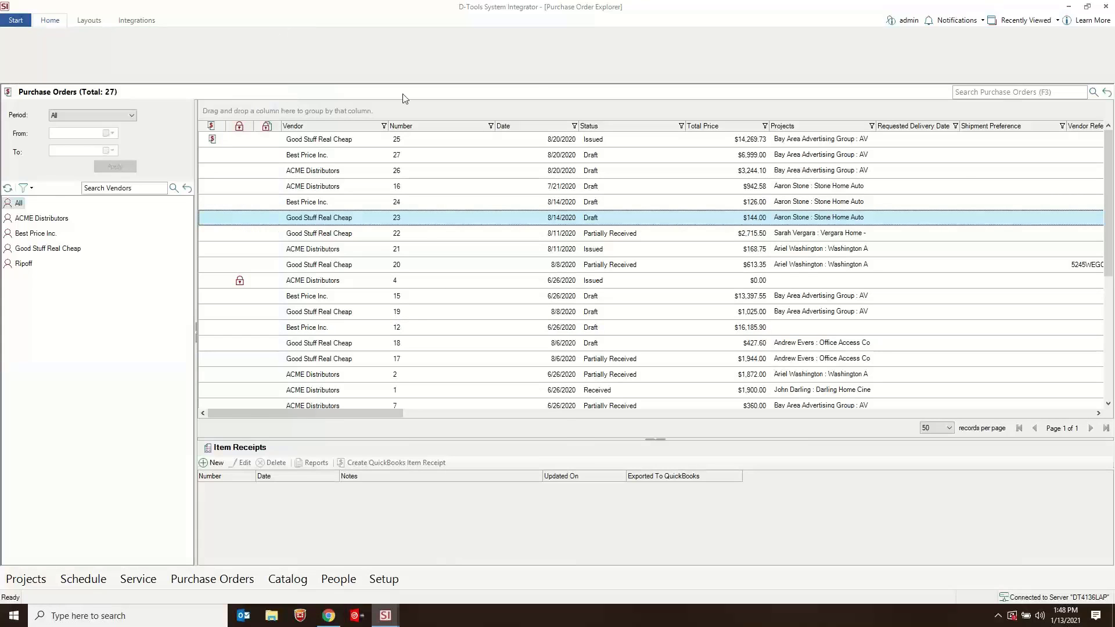